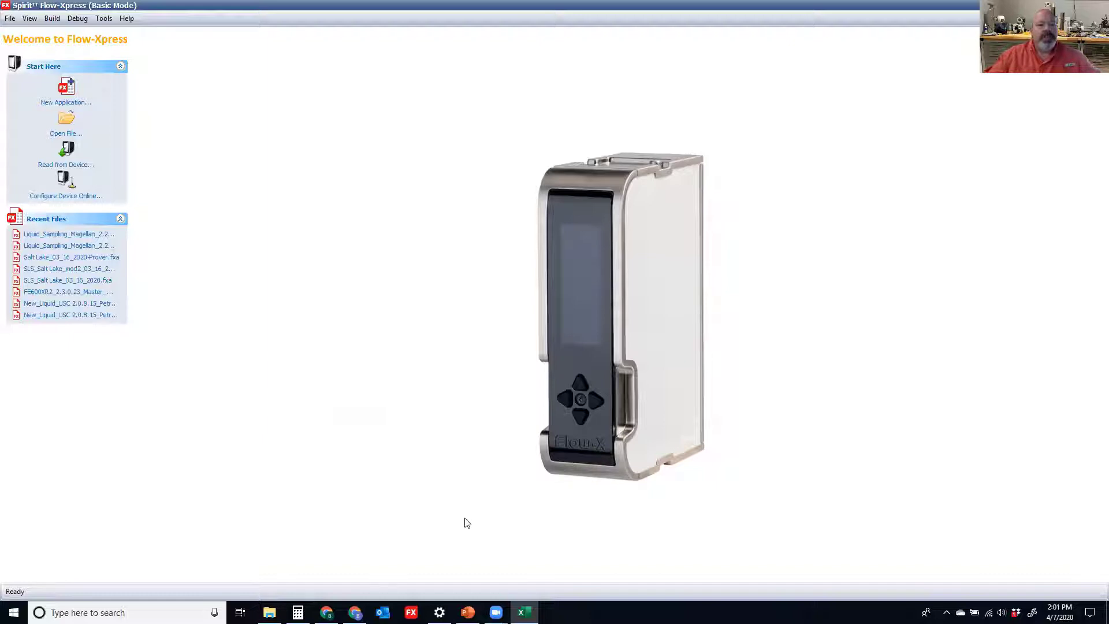
- Switch to the Chrome browser and open the flow computer's web page at 10.1.10.200 in a new tab
click(326, 612)
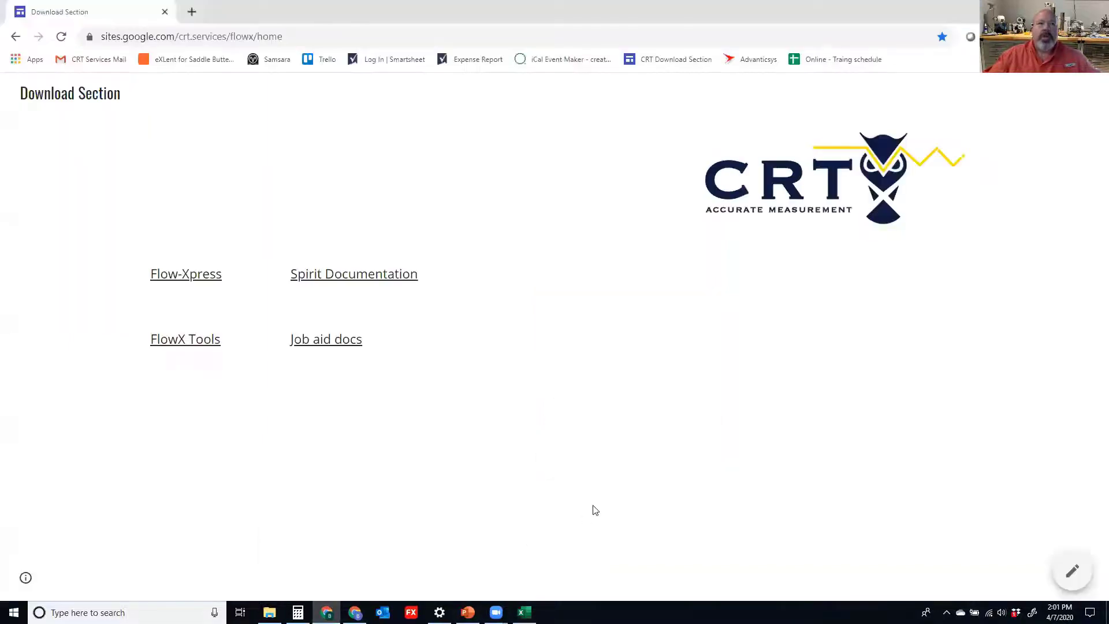
click(191, 11)
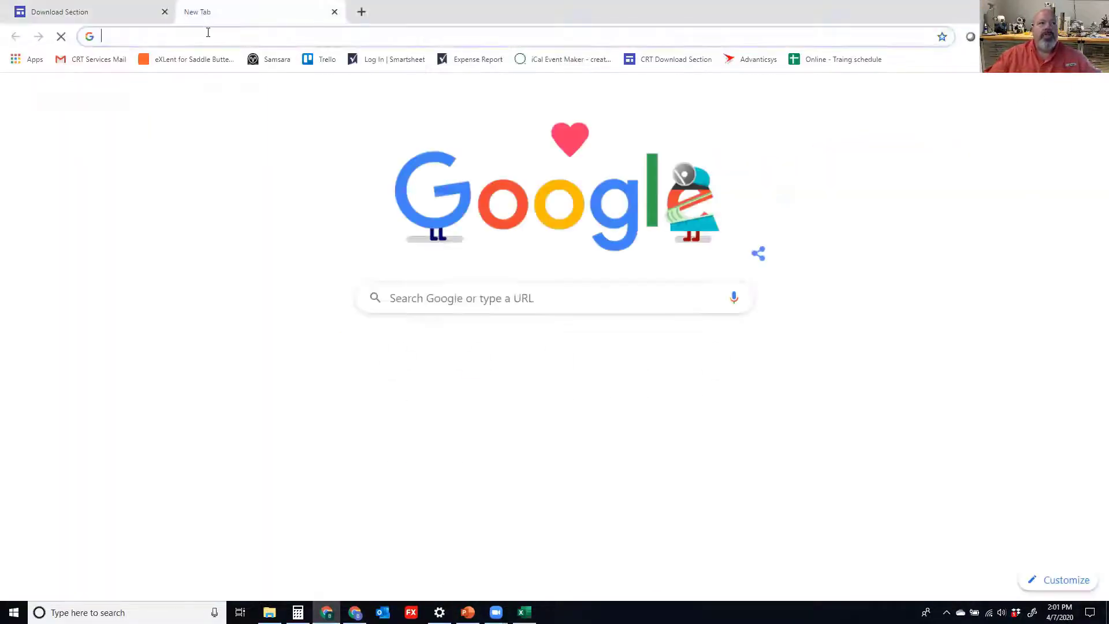
text(10.1.10.200)
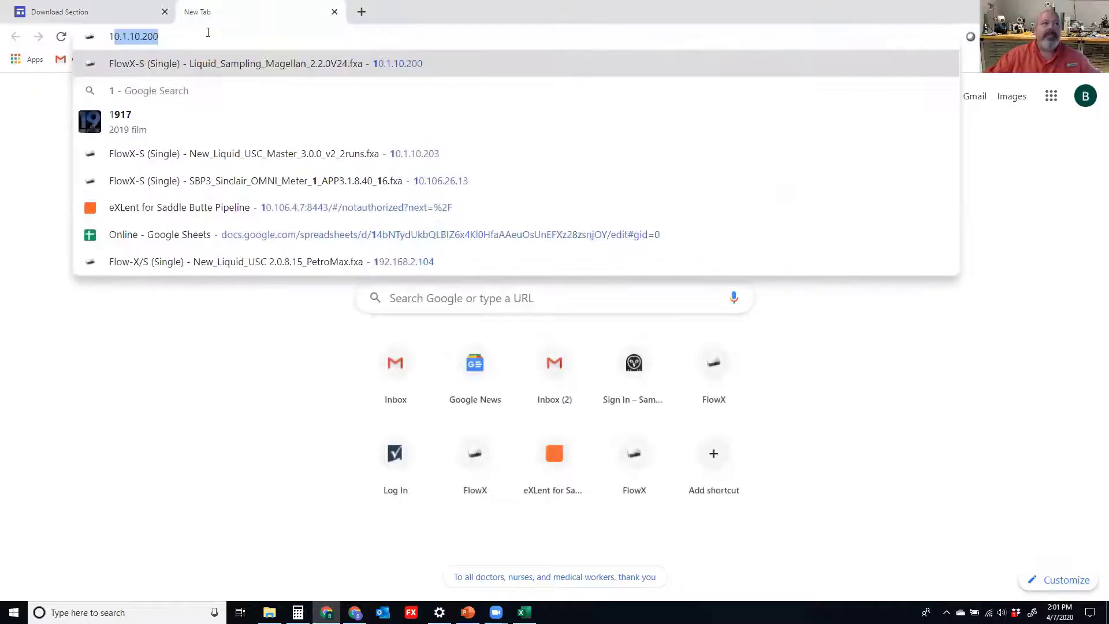
key(Return)
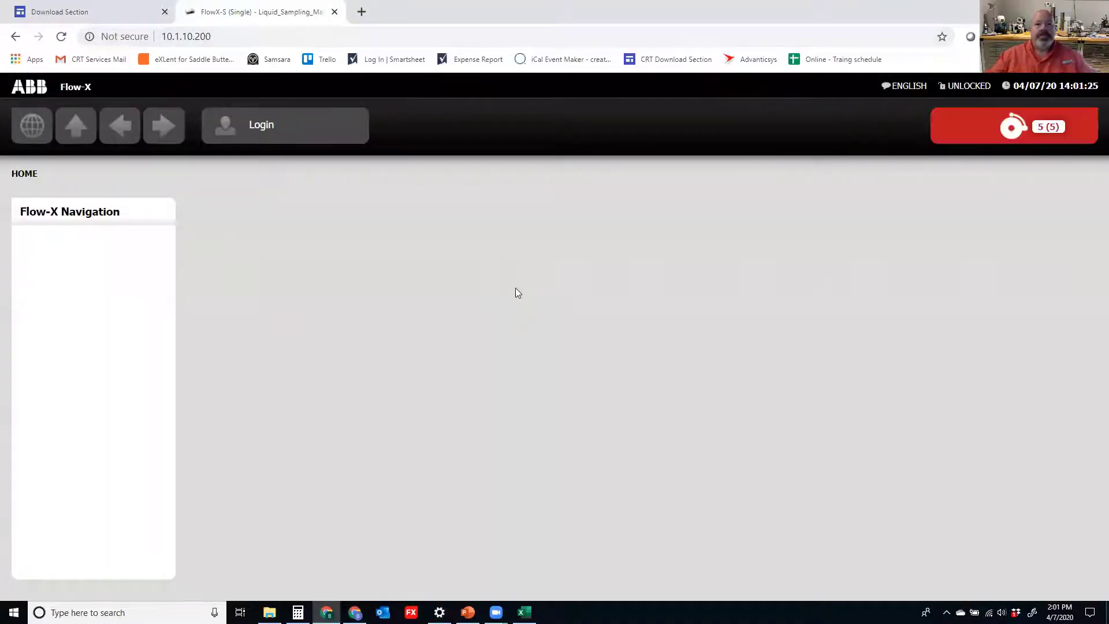
- Log in to the Flow-X web interface with the operator's user name
click(309, 119)
text(a)
key(Return)
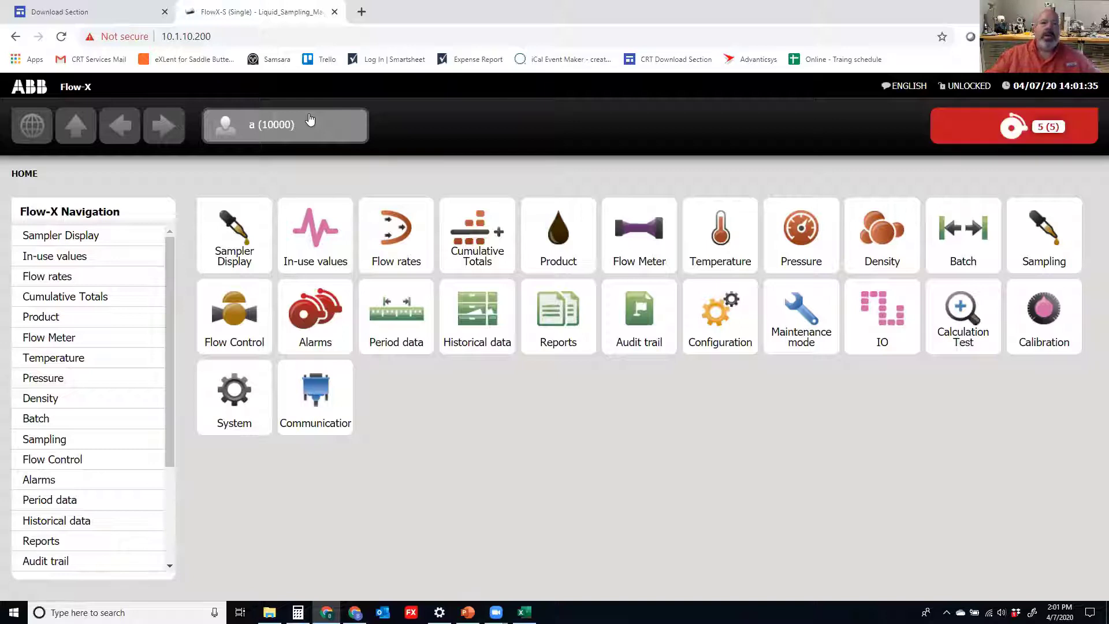
- Open the run meter ticket dated 04/07/20 13:31:42, save it as a text file and view that file maximized in Notepad
click(578, 328)
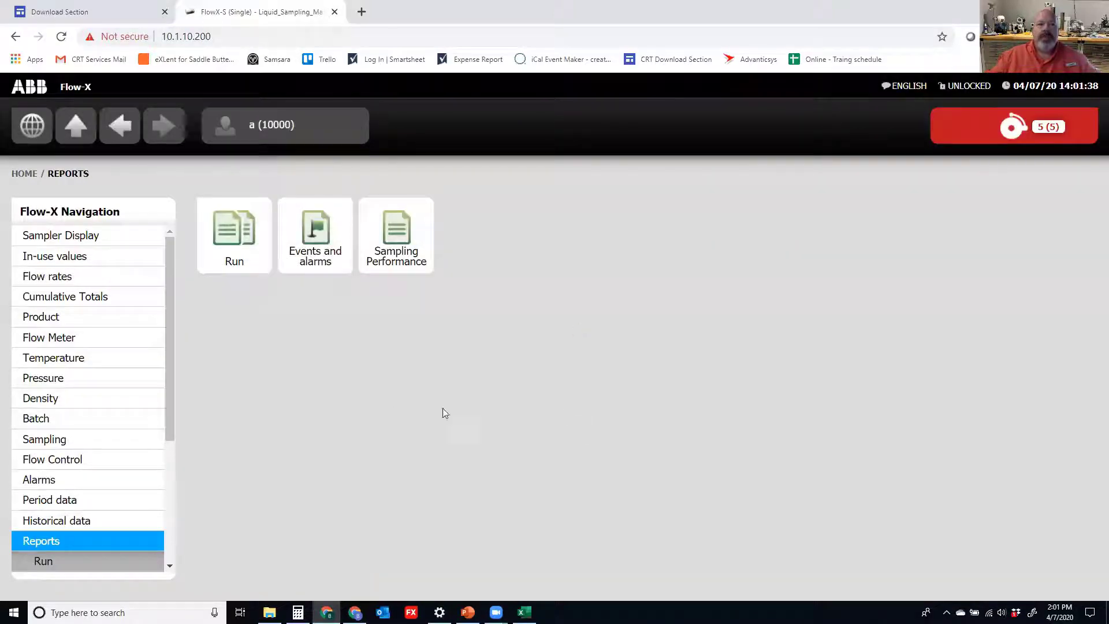
click(260, 271)
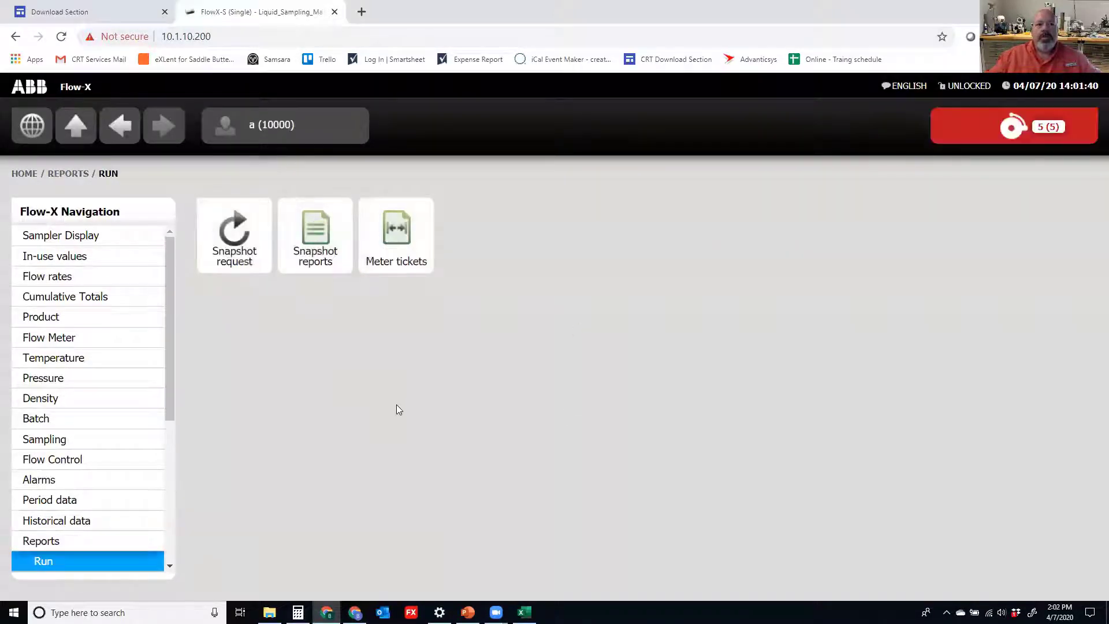
click(424, 258)
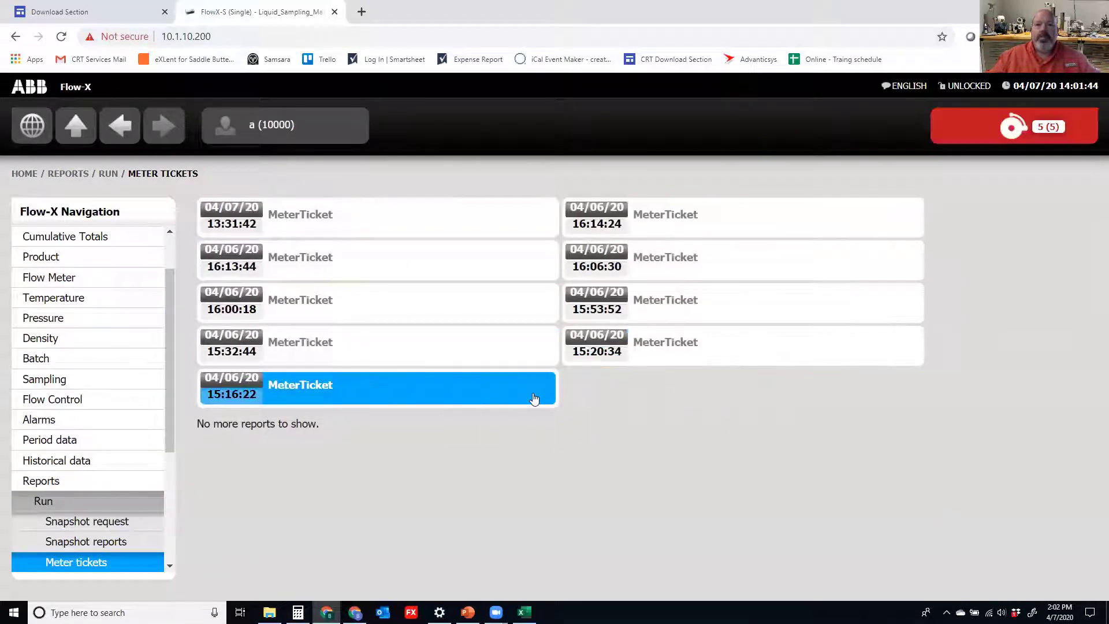
click(409, 233)
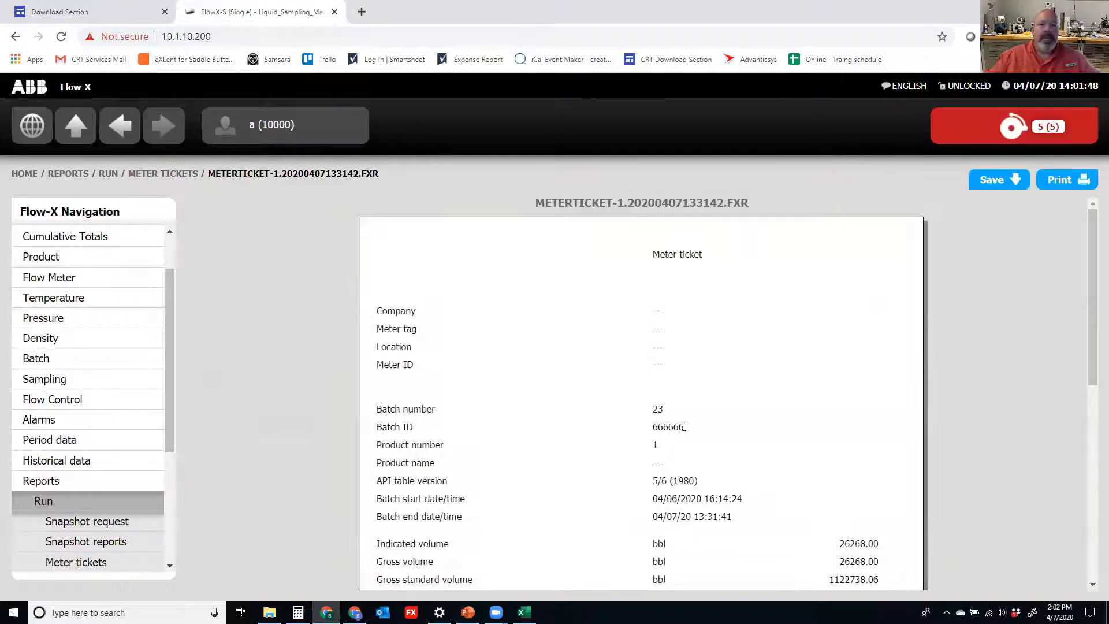
scroll(683, 426, down, 2)
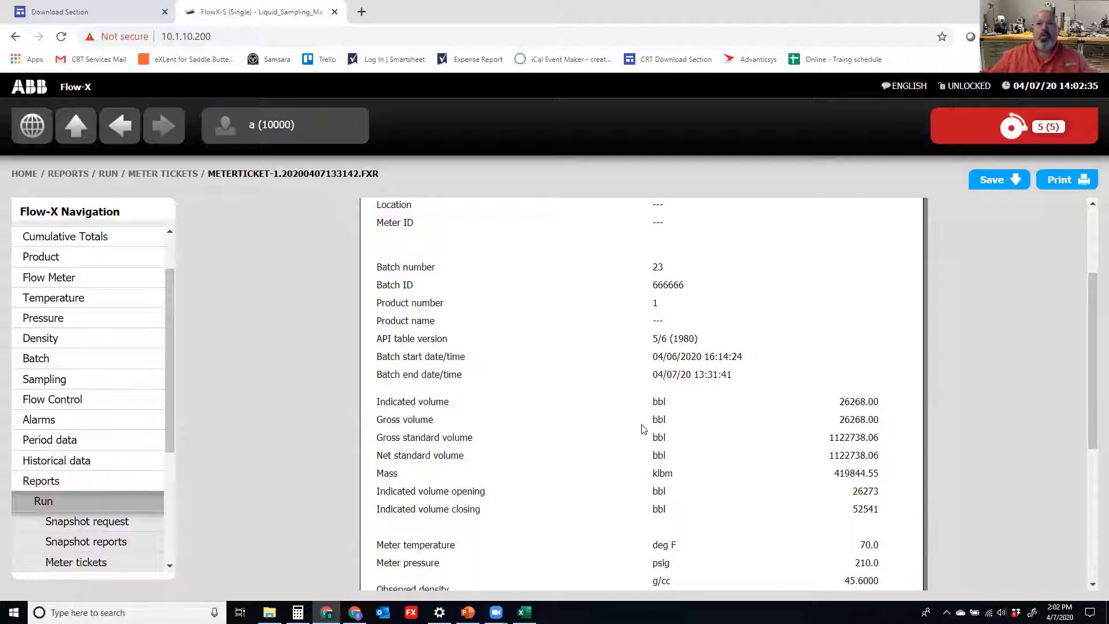
click(980, 184)
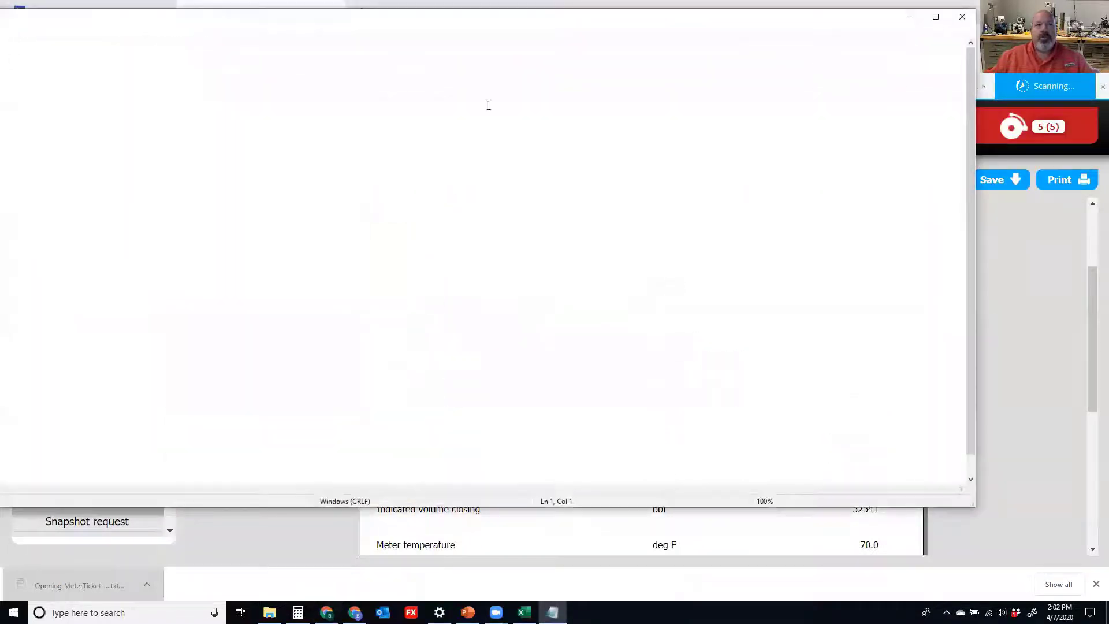
click(936, 16)
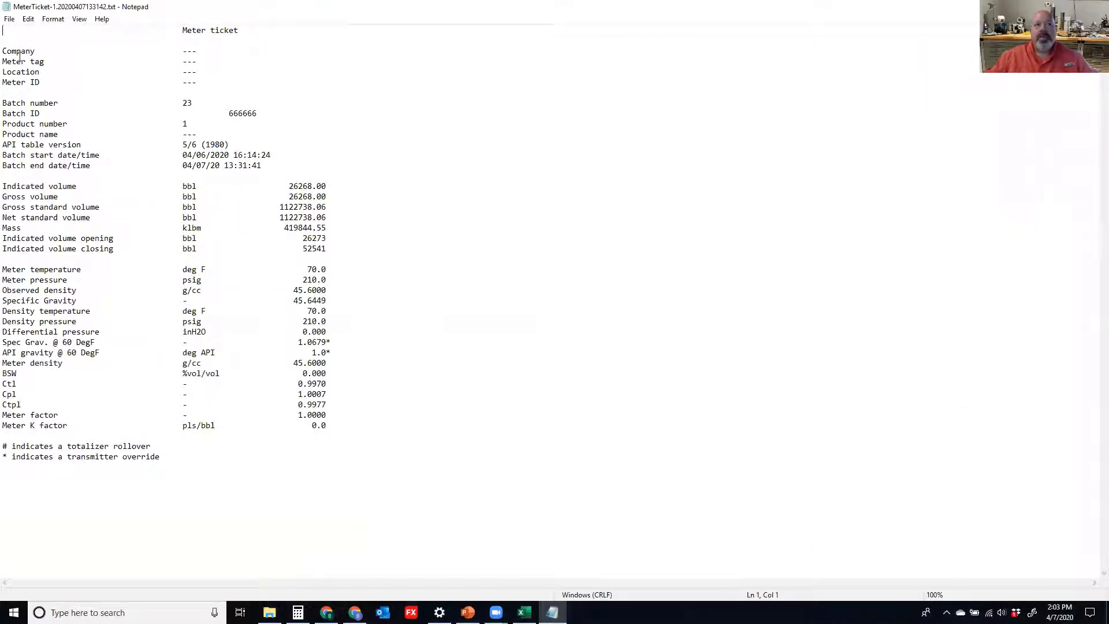
- Examine the indicated volume and the batch header entries in the meter ticket text, and close the file
drag(327, 183, 288, 183)
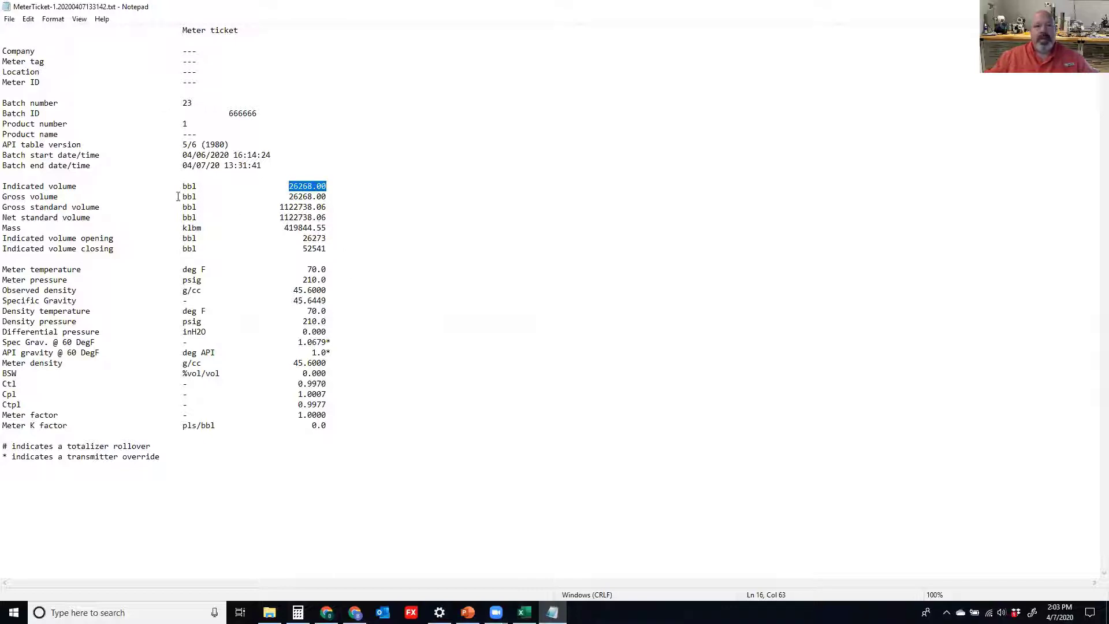
drag(78, 186, 19, 177)
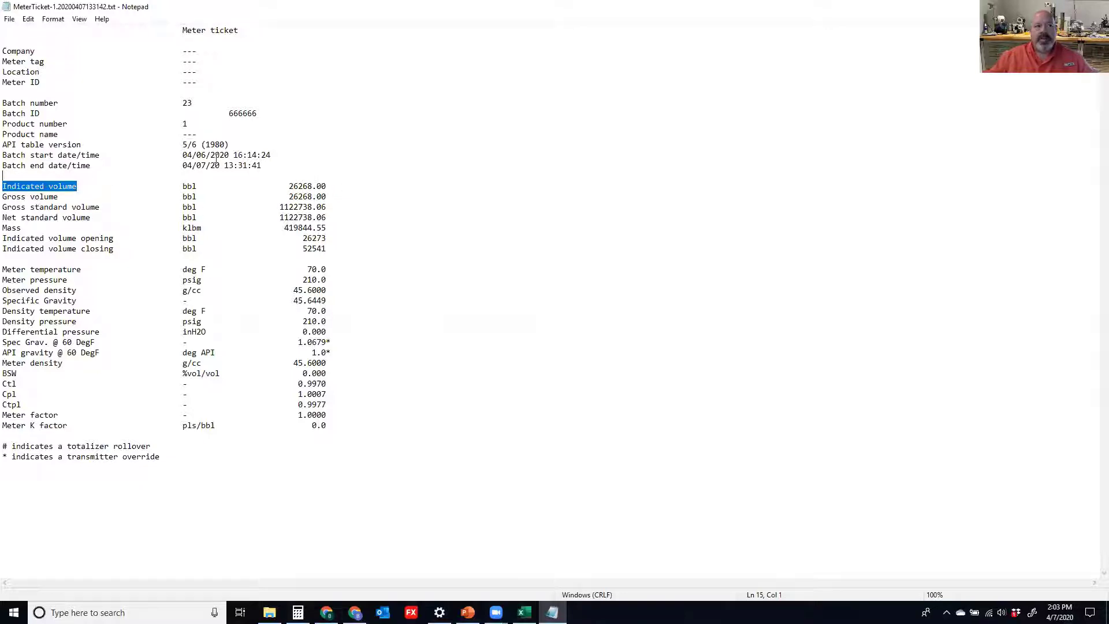
click(6, 52)
click(3, 124)
click(6, 166)
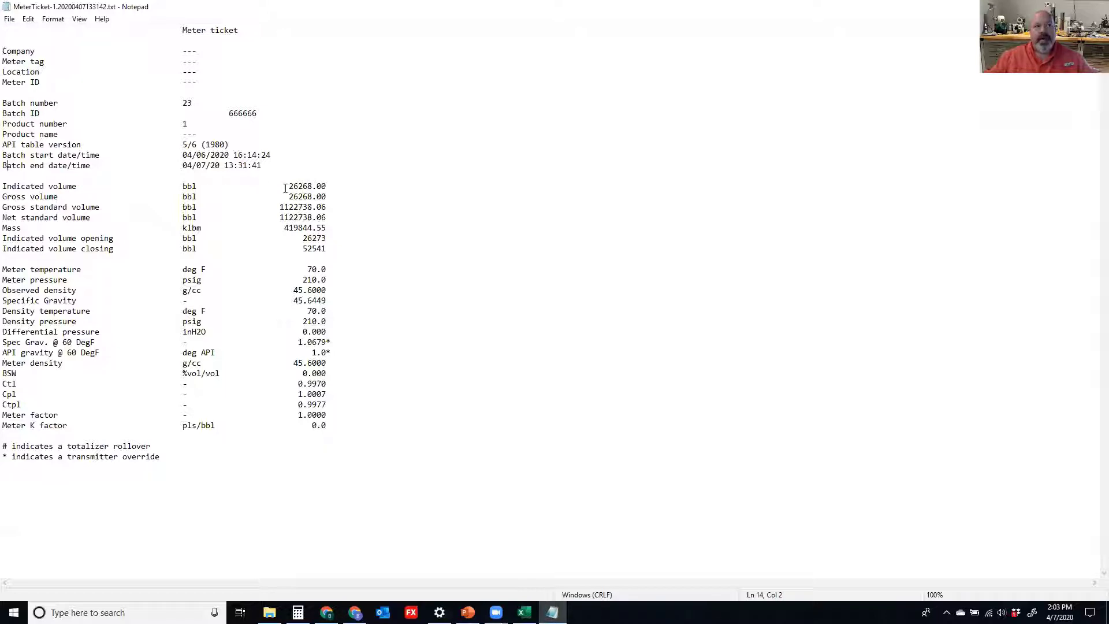
drag(283, 189, 327, 187)
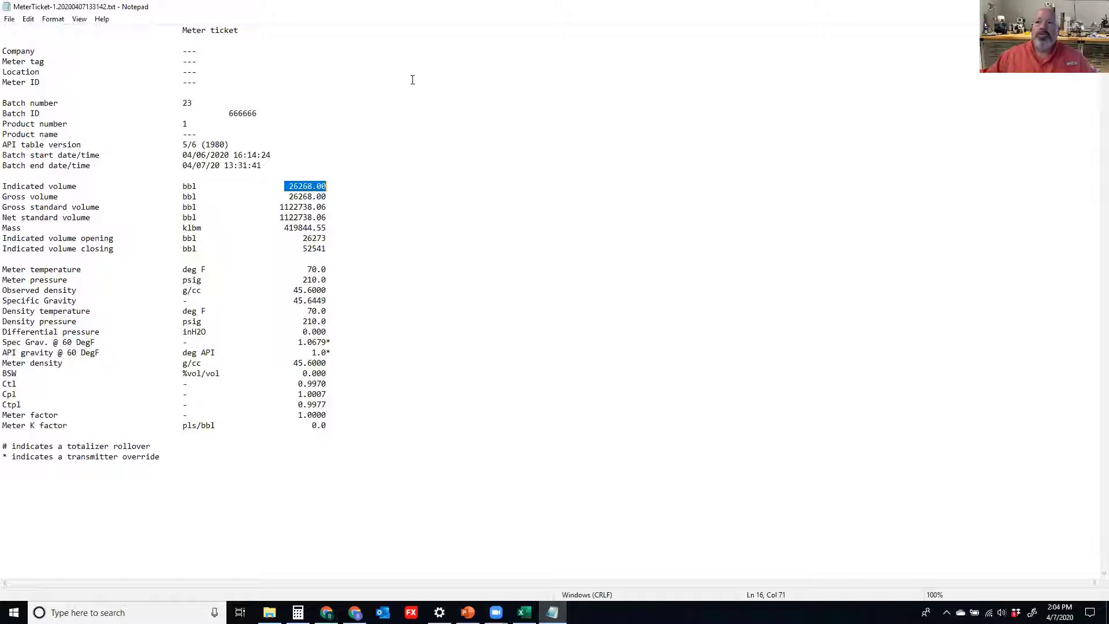
key(alt+F4)
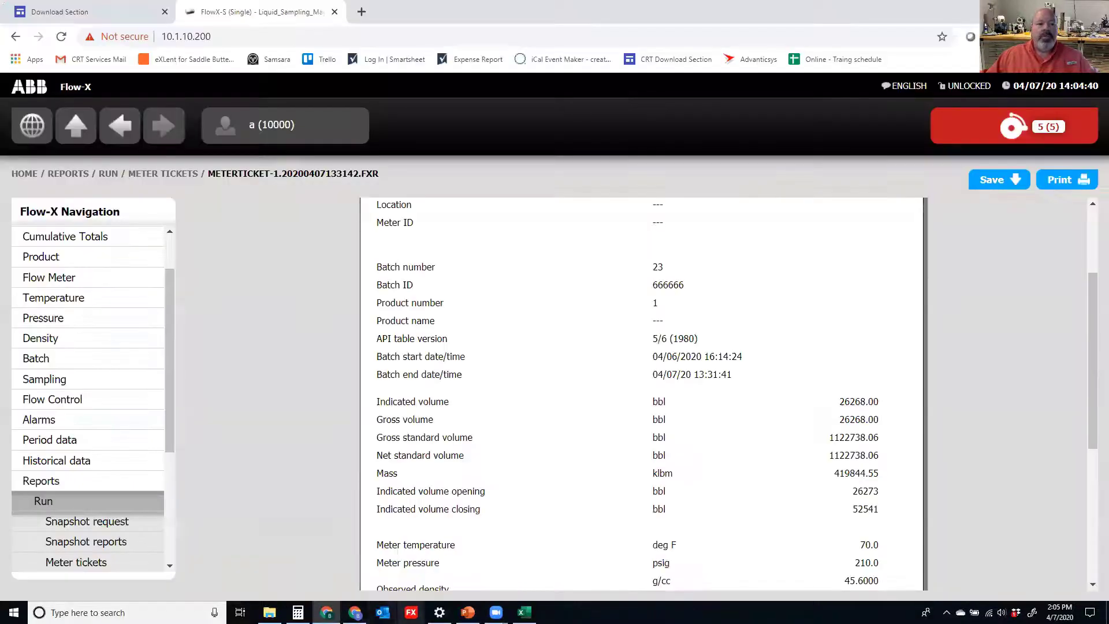
- Switch to Flow-Xpress and specify 10.1.10.201 as the device from which to read the application
mouse_move(440, 612)
click(524, 612)
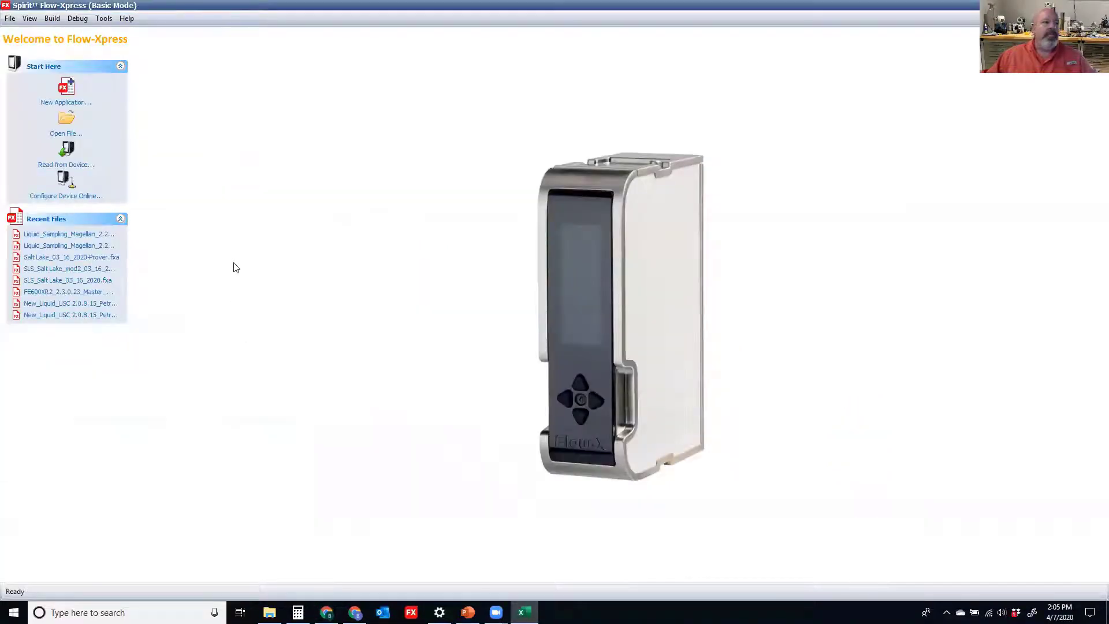
click(66, 155)
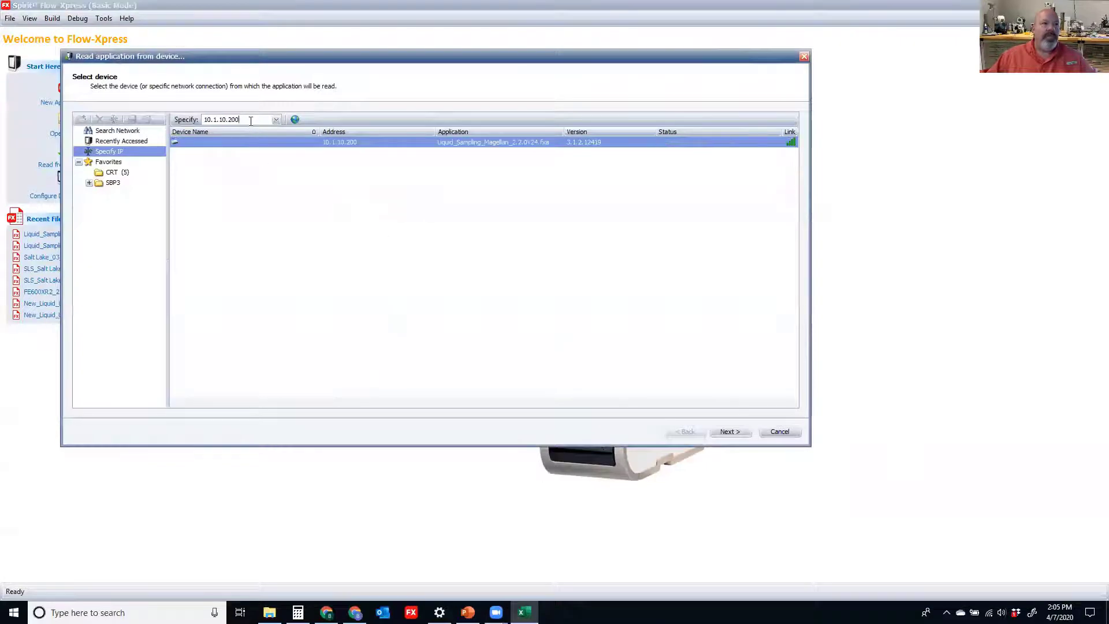
key(BackSpace)
text(1)
key(Return)
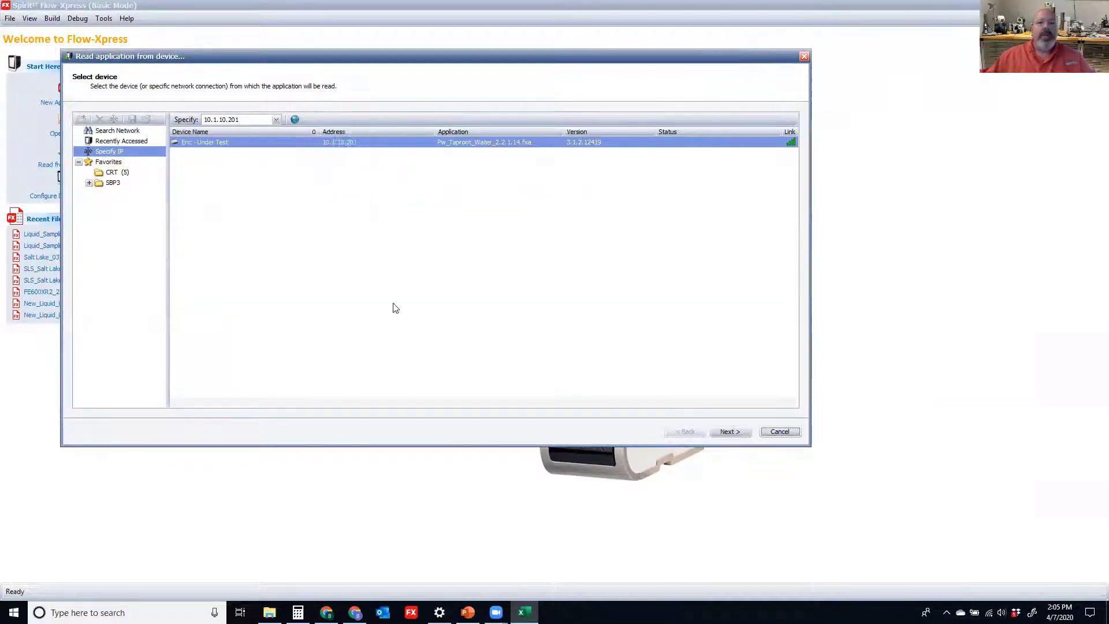
- Log in to the selected device, read its application and load it for editing
click(729, 431)
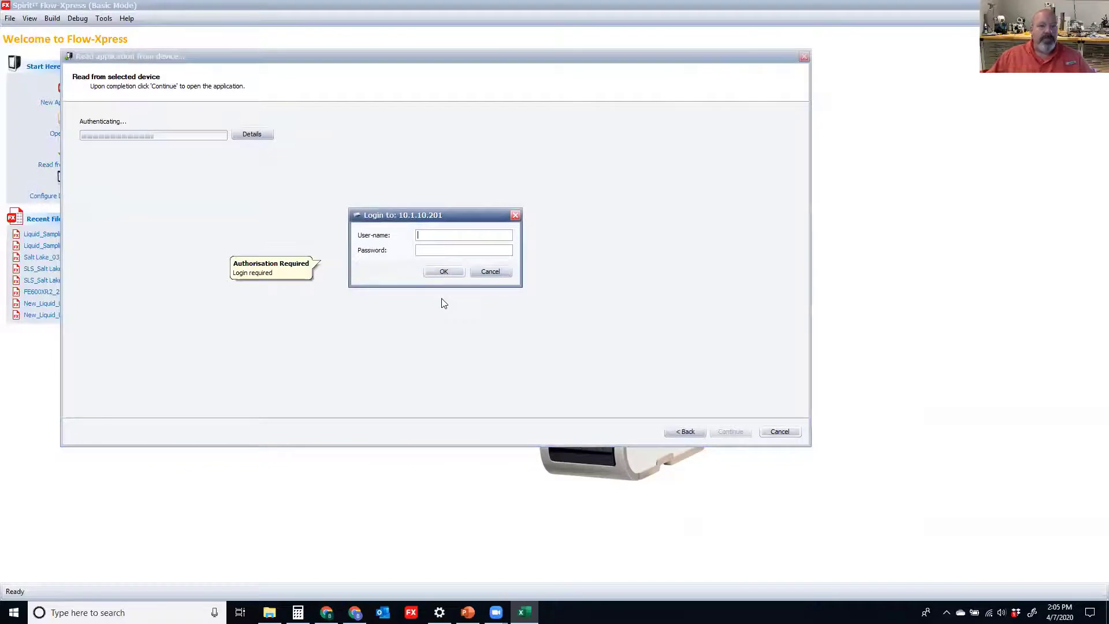
click(444, 274)
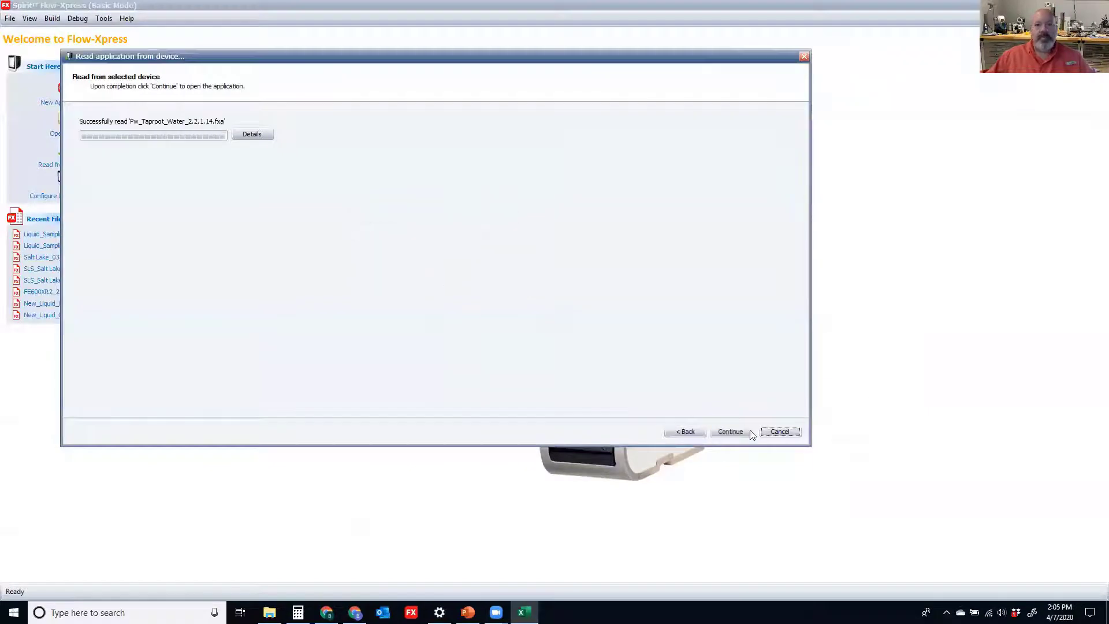
click(731, 431)
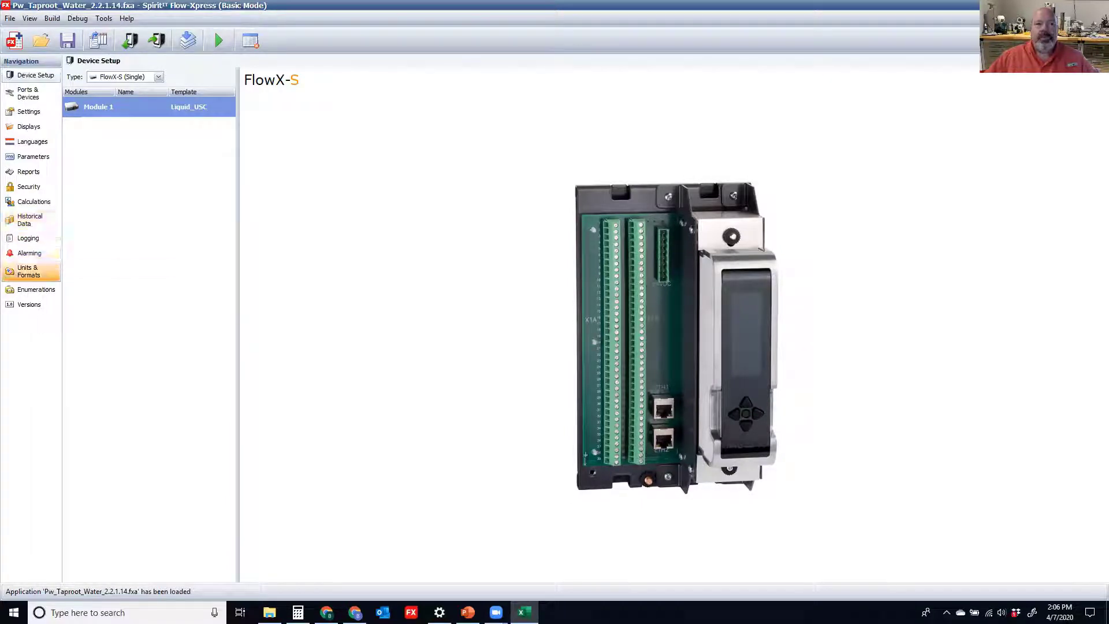
- Examine the storage settings, tag lists and available options of the Batch and Daily archives in the historical data
click(29, 219)
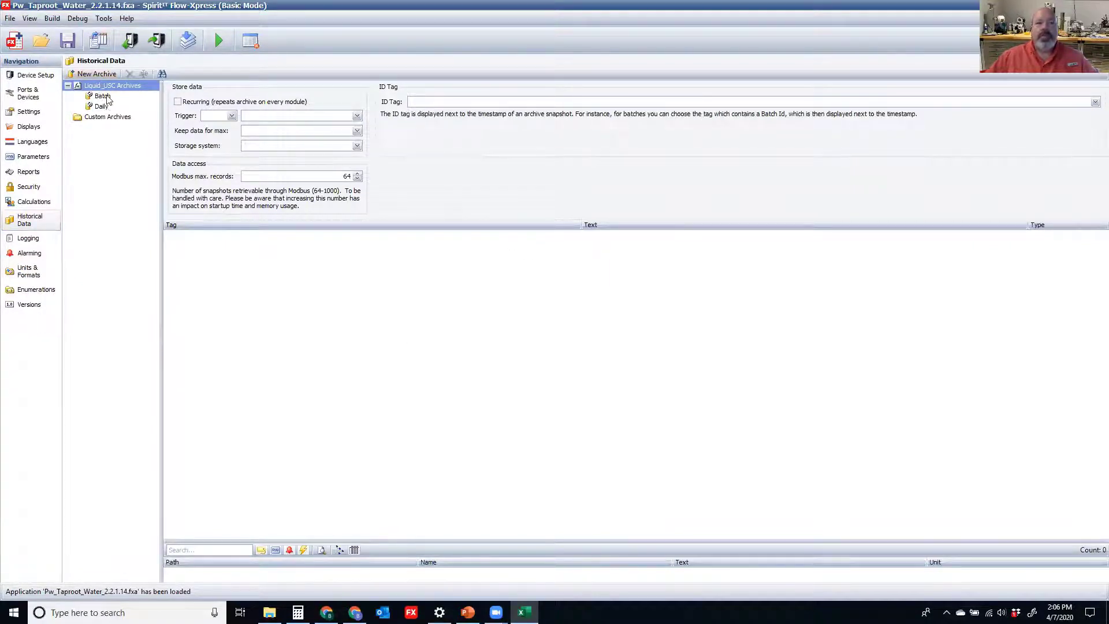
click(104, 97)
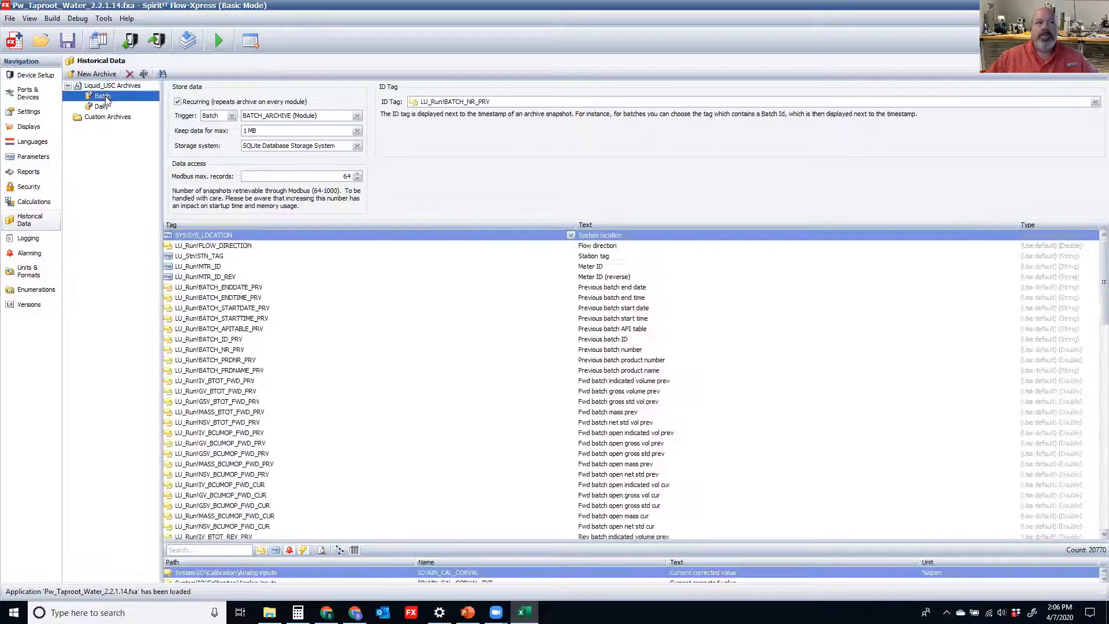
click(106, 108)
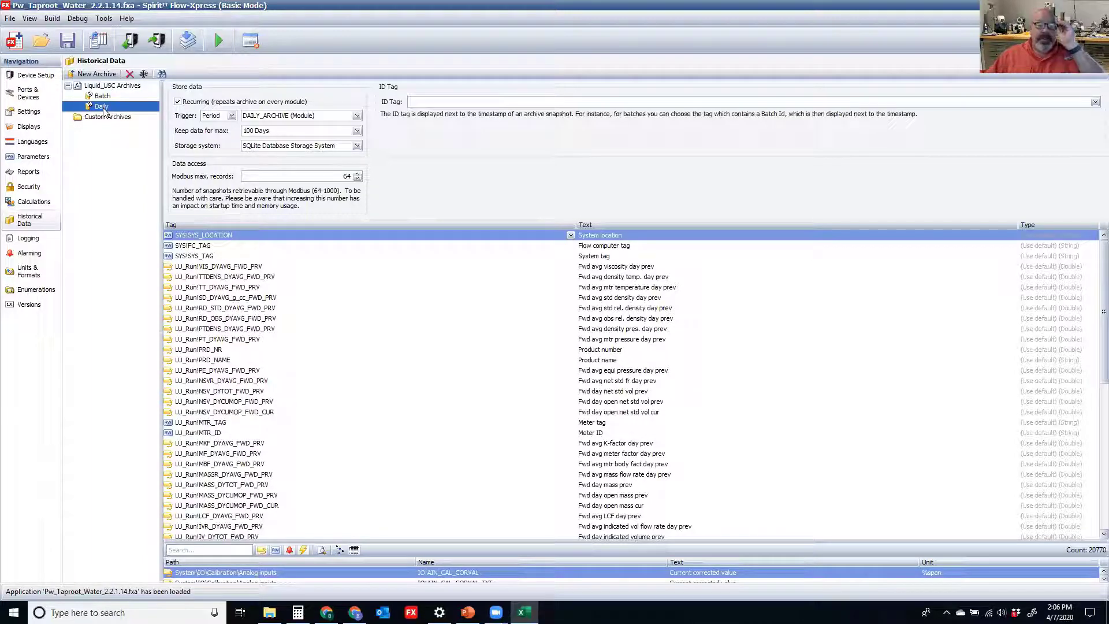
click(136, 92)
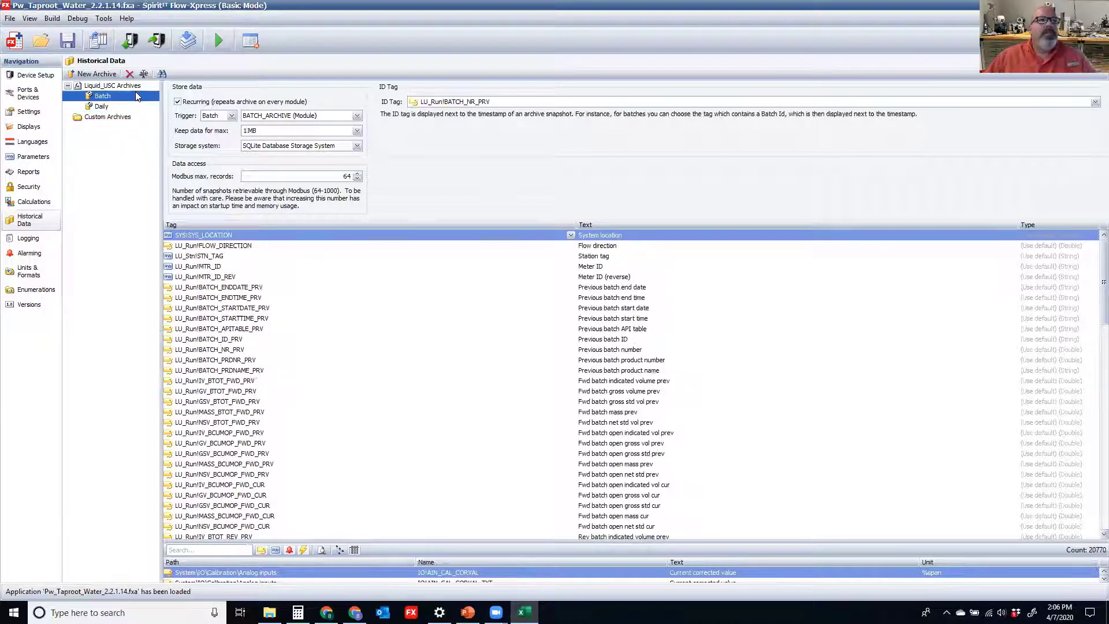
click(136, 88)
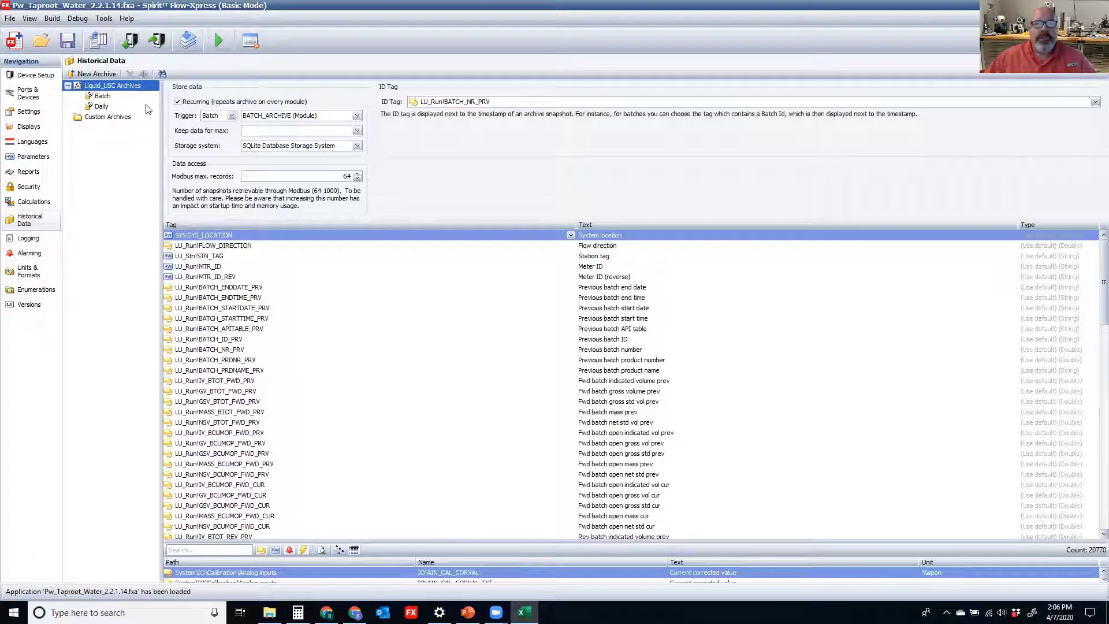
click(117, 97)
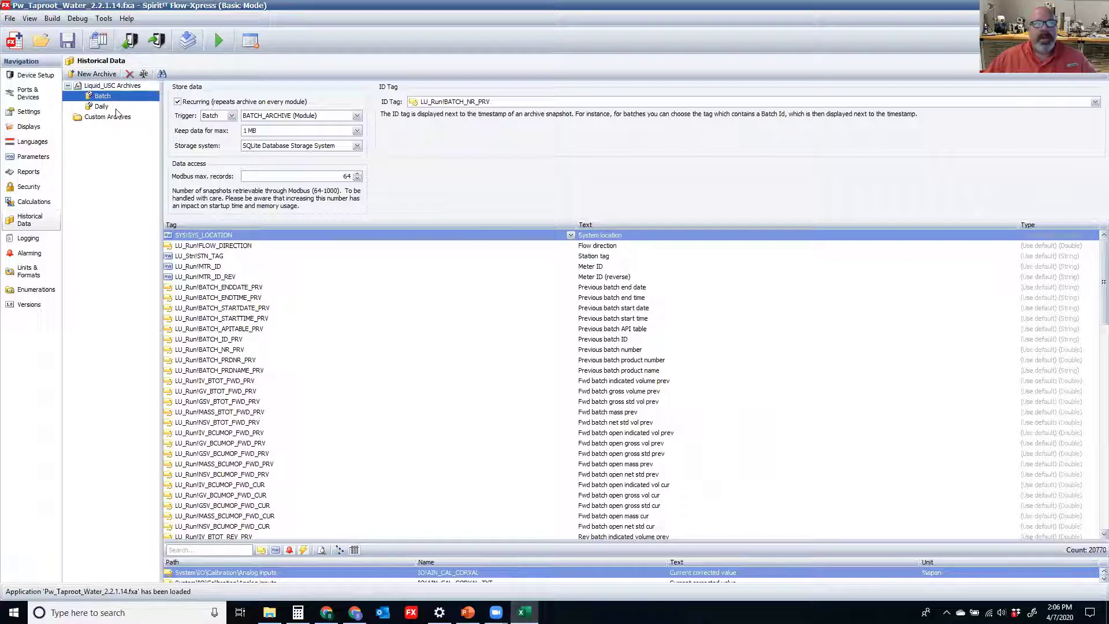
click(115, 109)
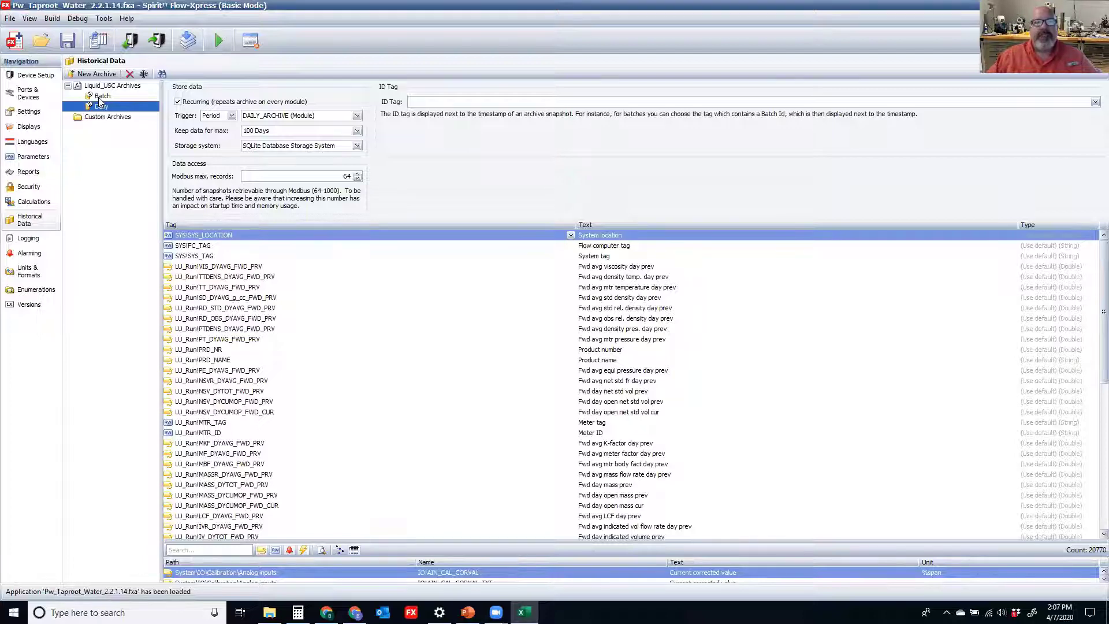
click(102, 96)
right_click(102, 97)
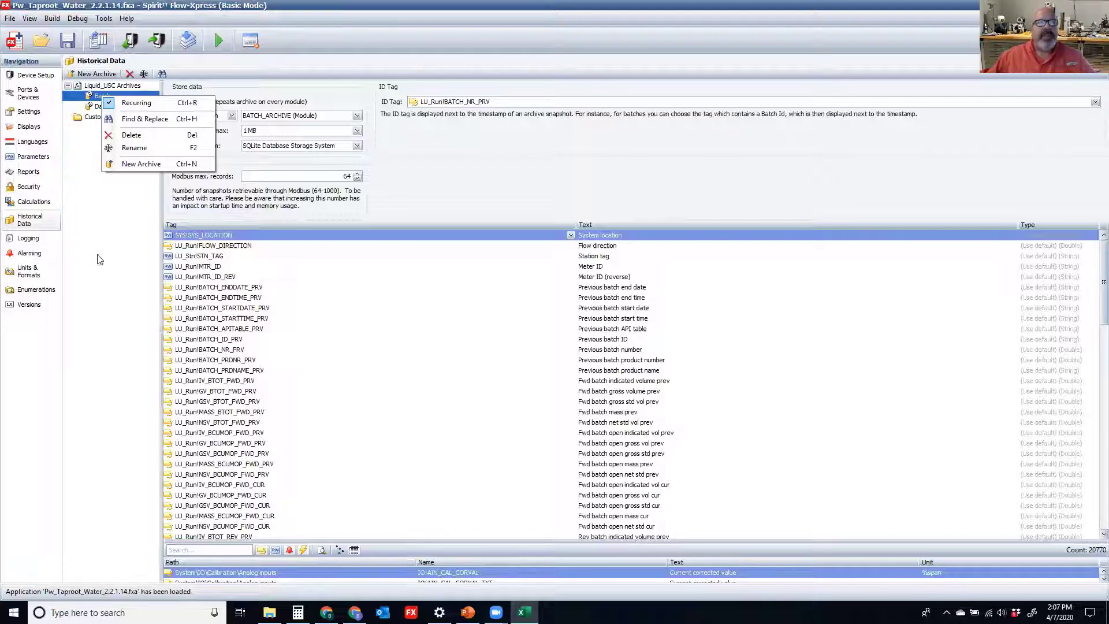
click(114, 252)
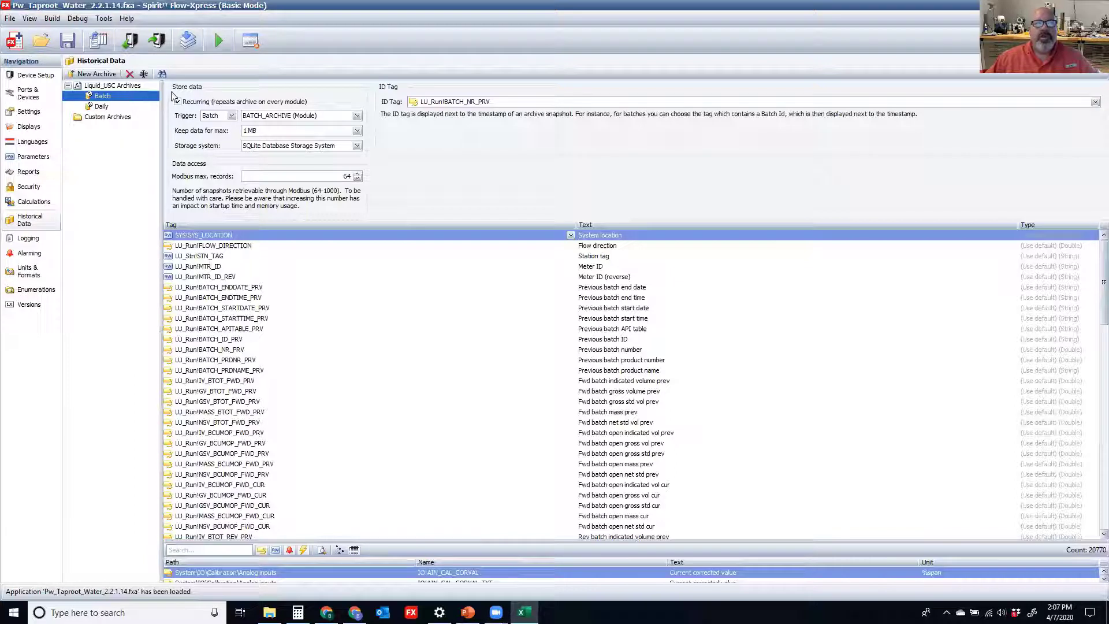
- Turn off the Recurring option, which repeats the archive on every module, for the Batch archive
right_click(104, 97)
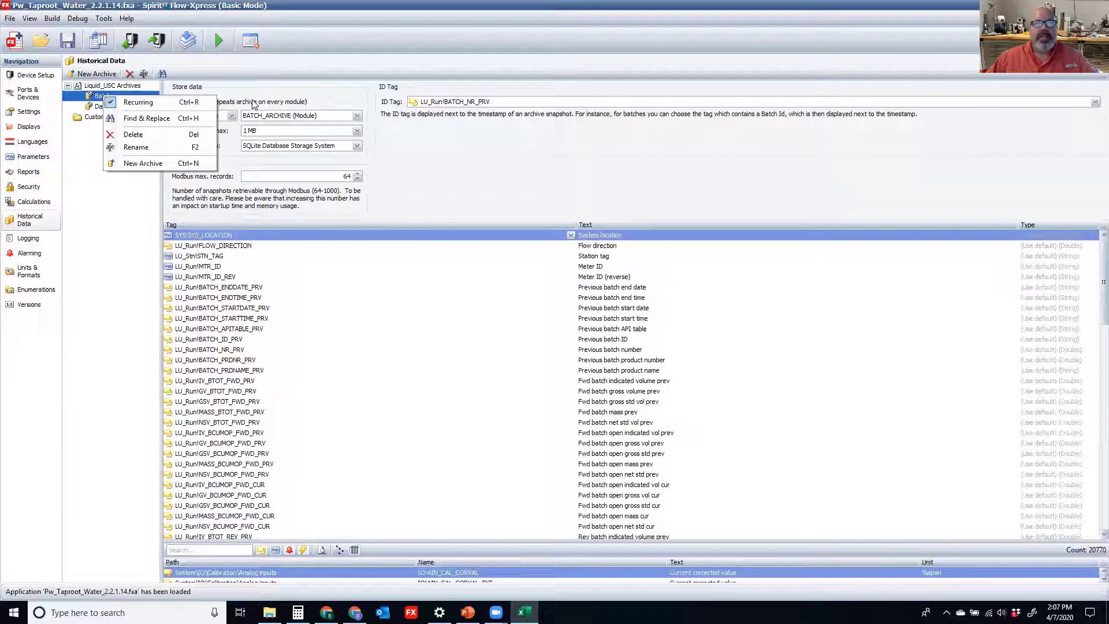
click(193, 102)
click(194, 102)
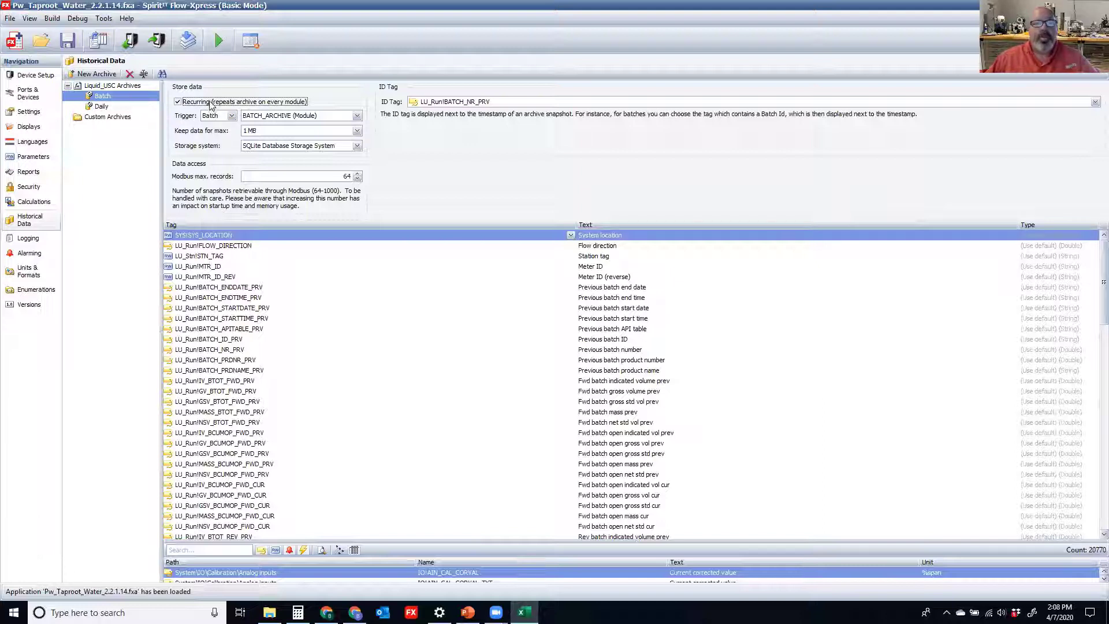
click(178, 102)
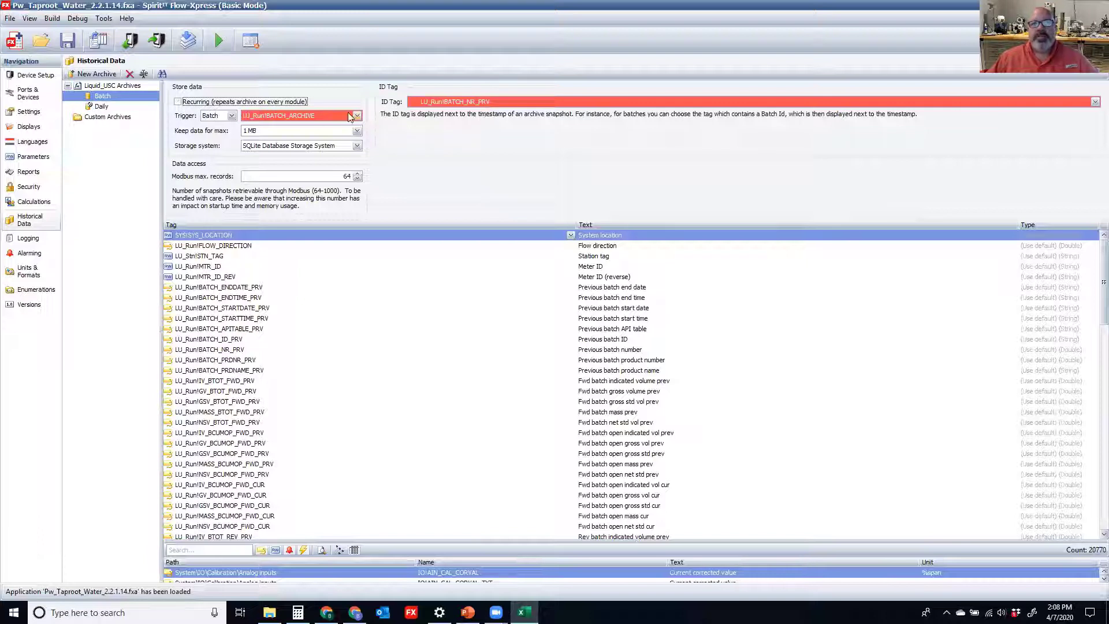
- Turn the Recurring option back on for the Batch archive and check which trigger types are available
mouse_move(454, 104)
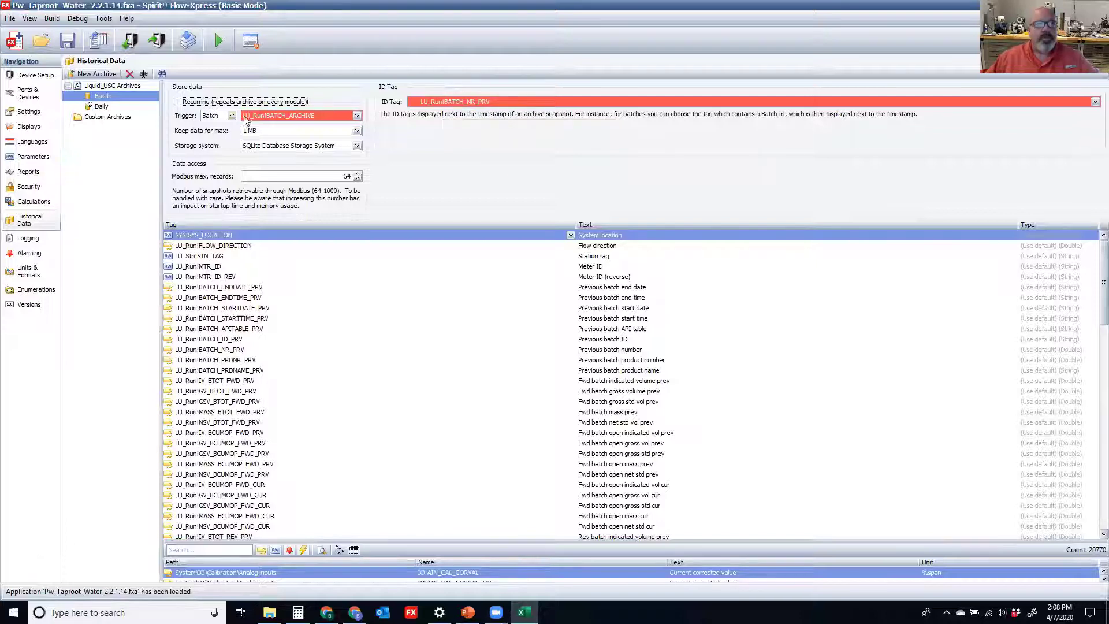
click(177, 103)
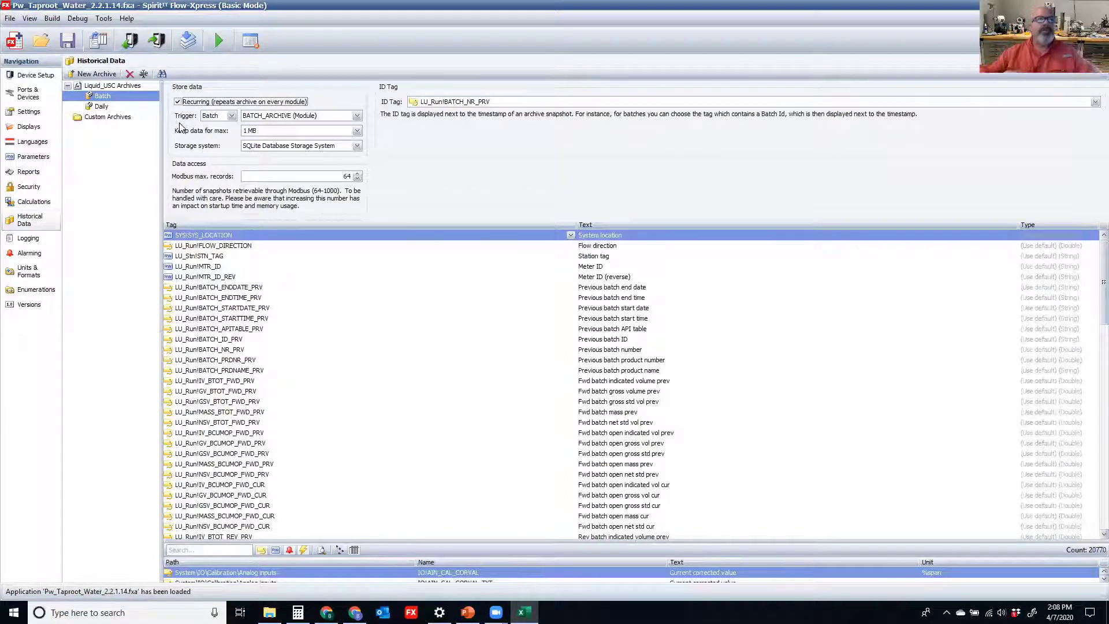
click(232, 116)
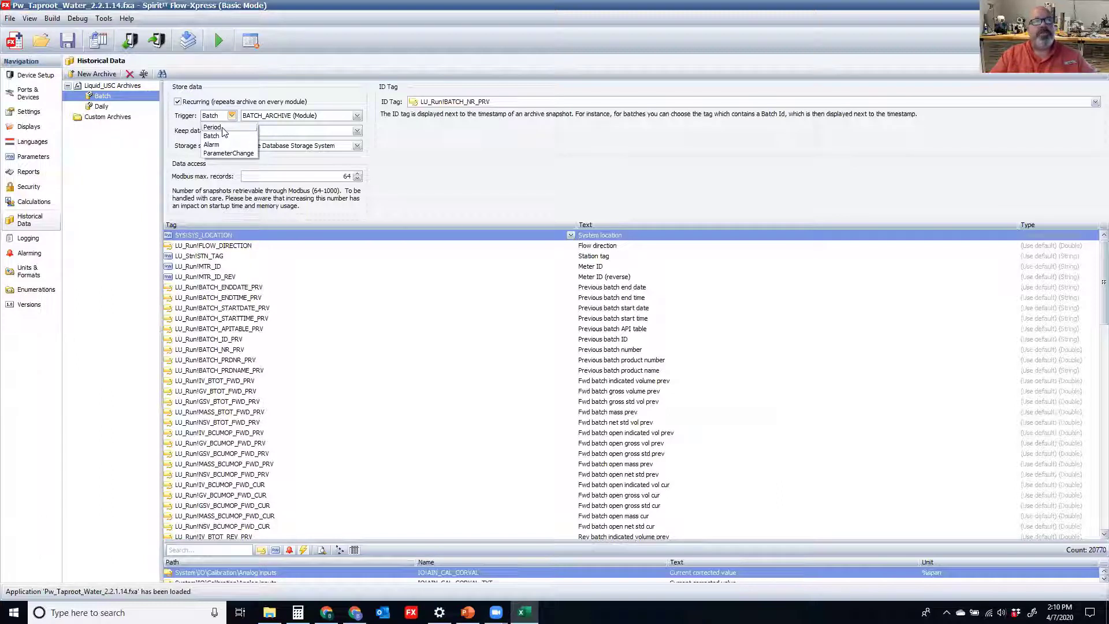
click(110, 137)
- Compare the Daily archive's settings and select BATCH_ARCHIVE (Module) as the Batch archive's trigger
click(103, 106)
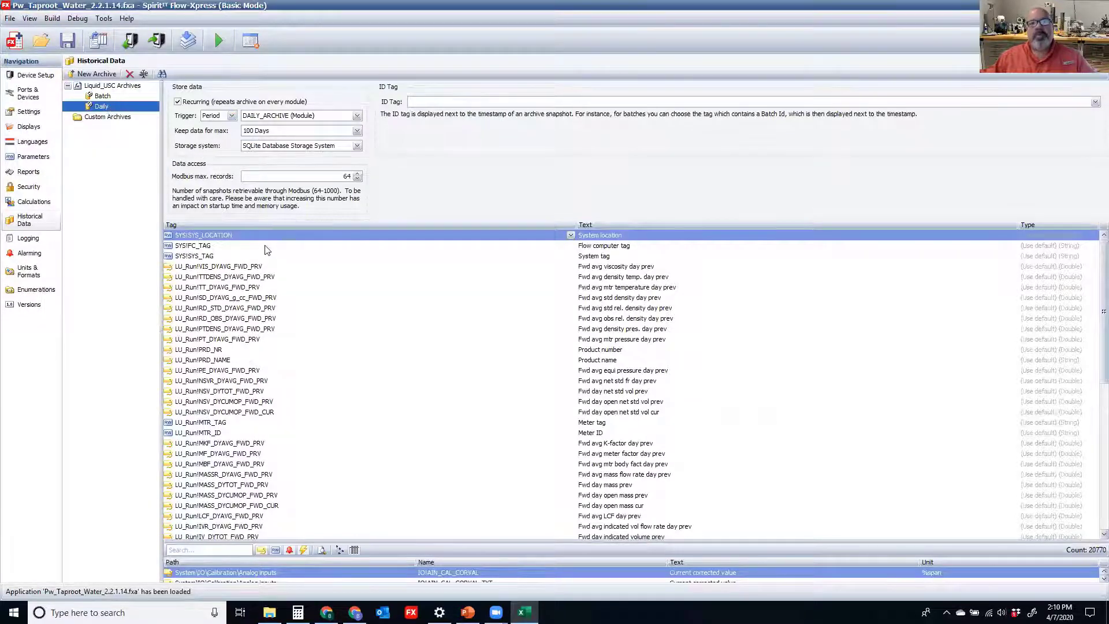
click(101, 97)
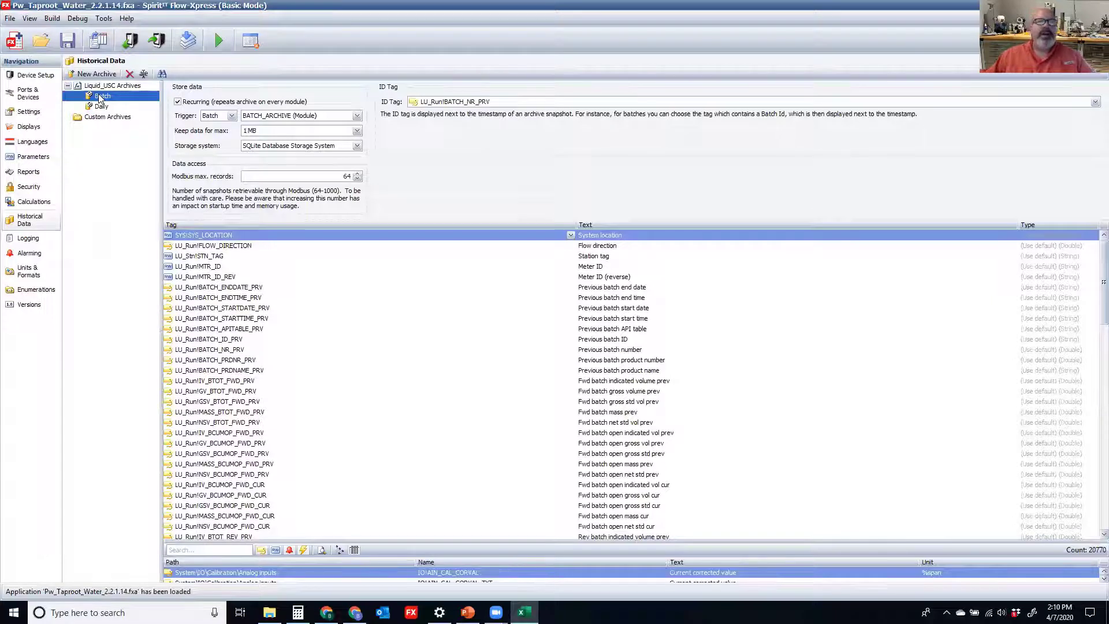
click(296, 118)
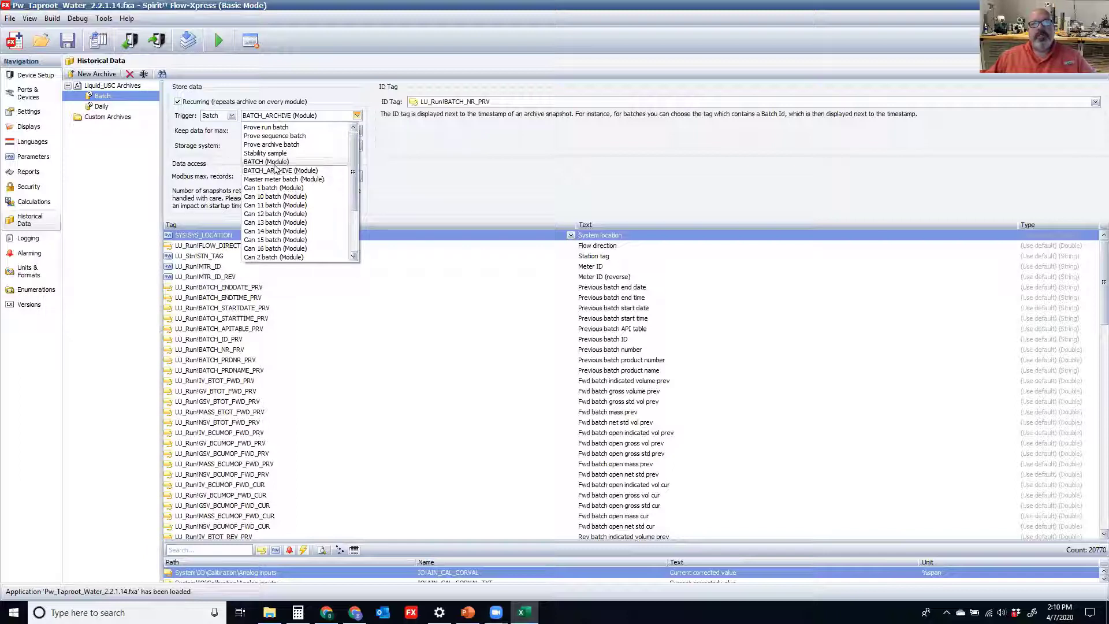
click(278, 171)
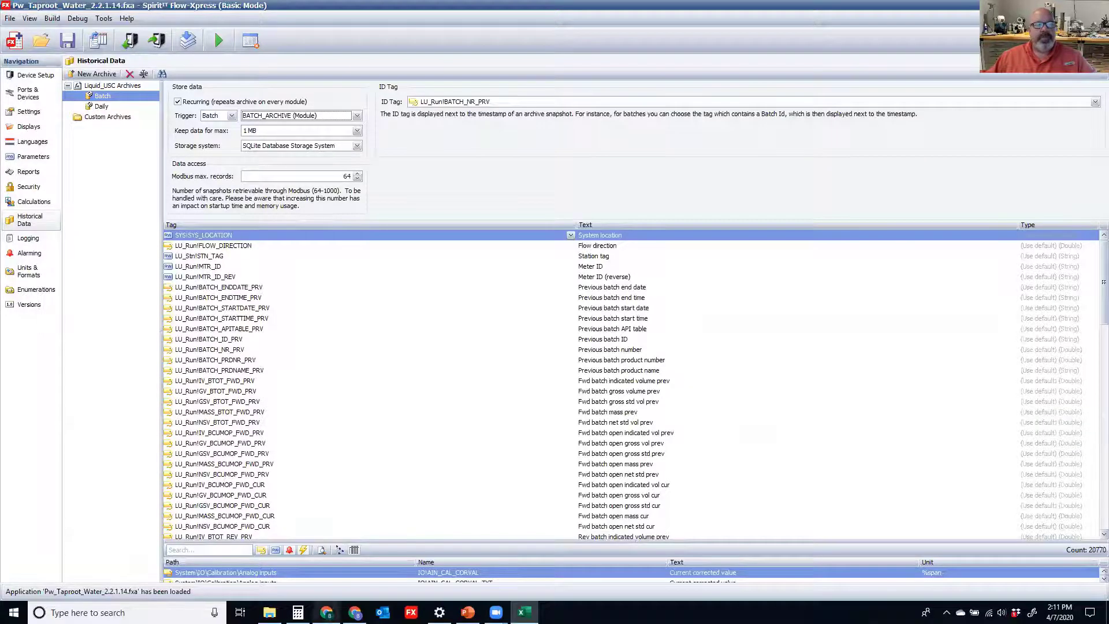
- Switch to the Flow-X web interface in the browser and set Generate batch / loading archive data to No in the common settings
click(326, 613)
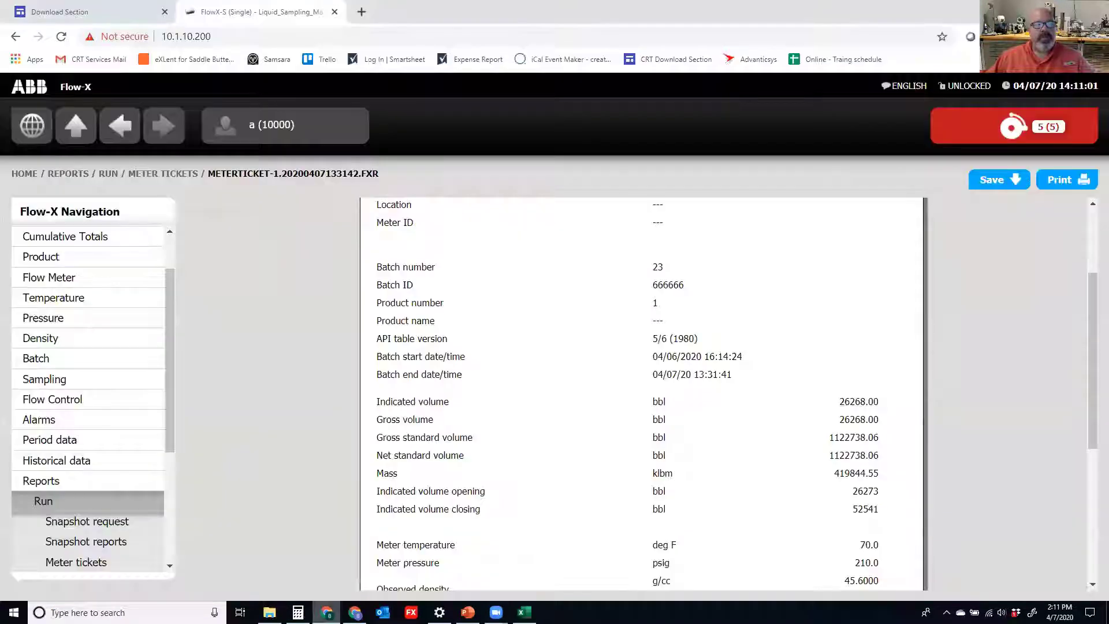
click(46, 136)
click(703, 329)
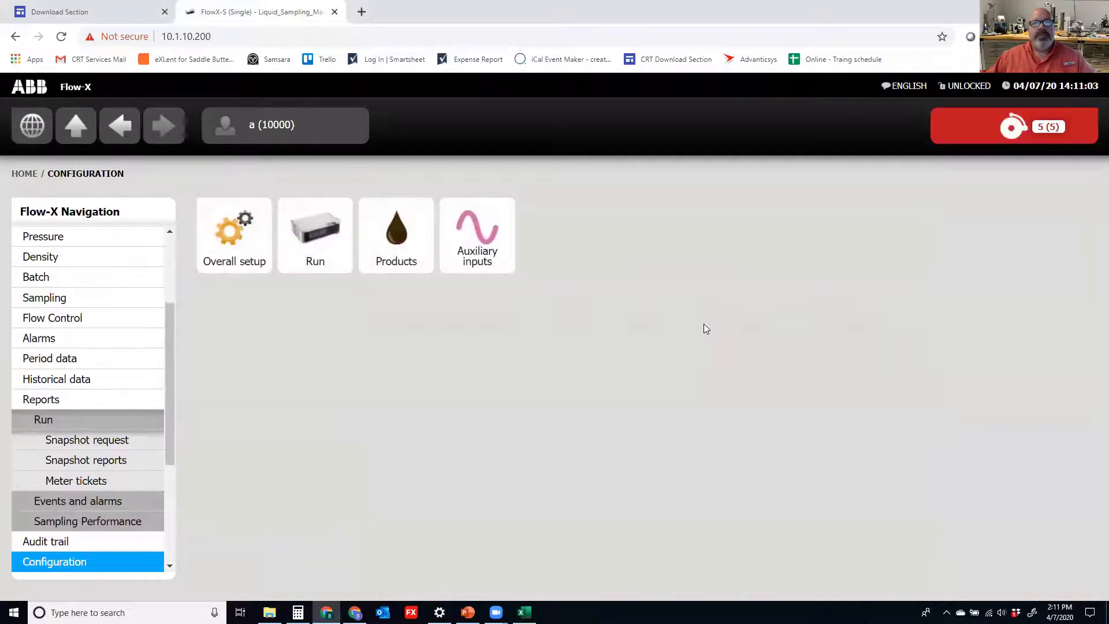
click(251, 261)
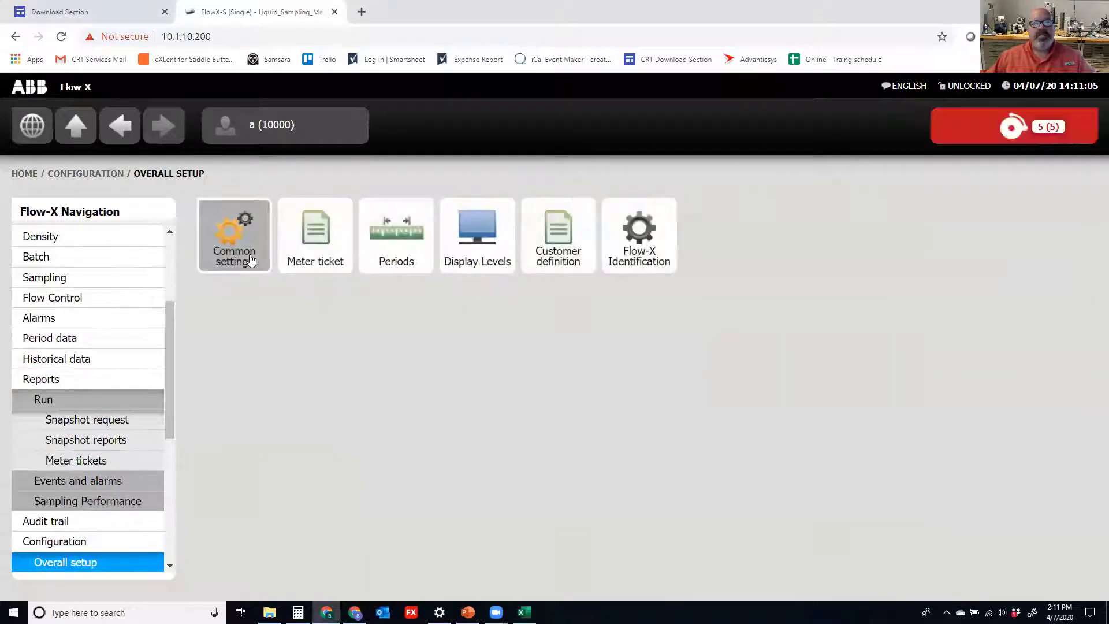
click(236, 243)
scroll(413, 356, down, 10)
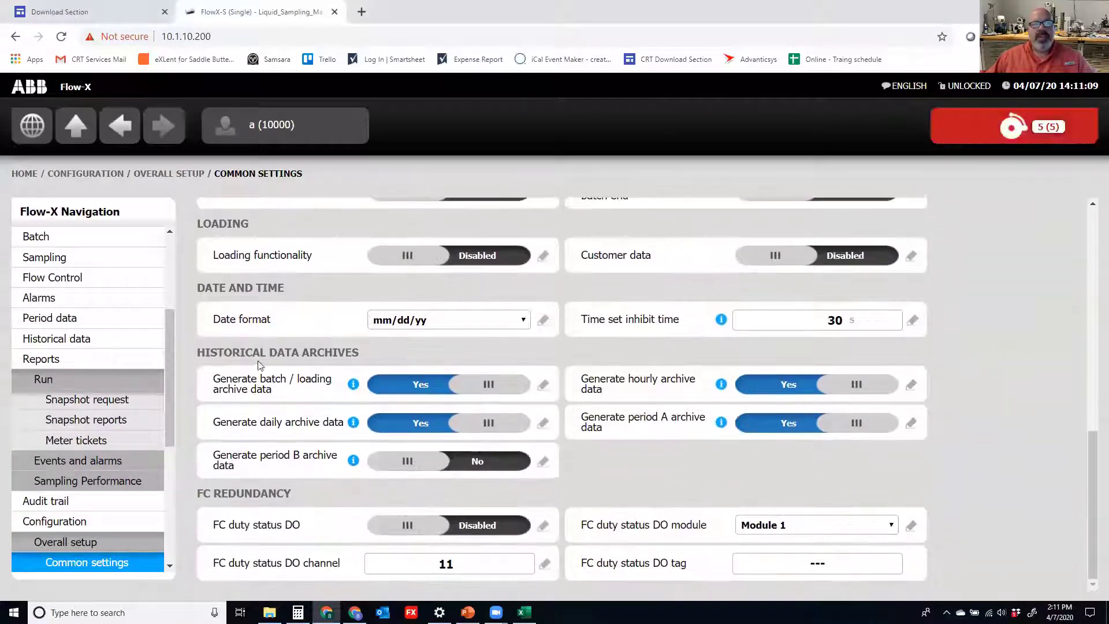
mouse_move(551, 436)
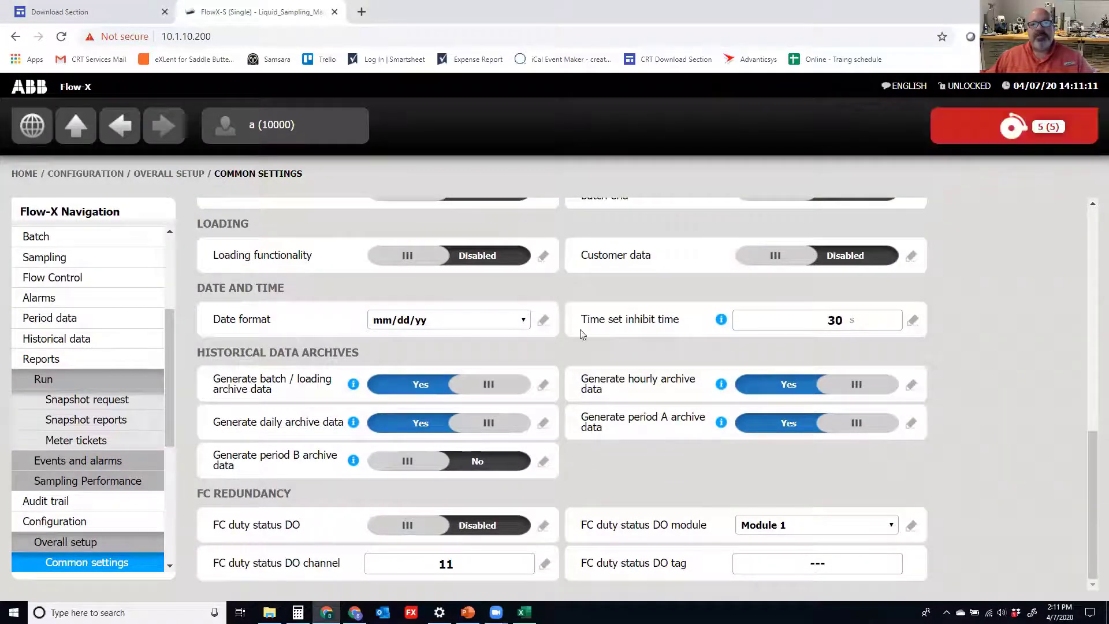
click(423, 384)
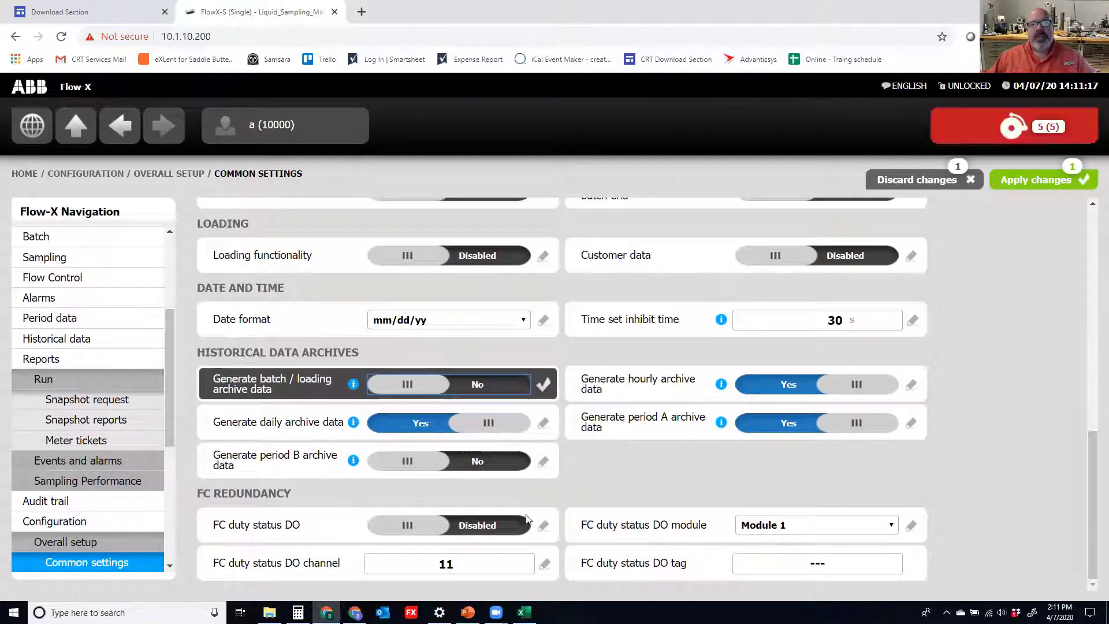
- Switch back to Flow-Xpress and review the batches available as a trigger for the Batch archive
mouse_move(524, 612)
click(523, 586)
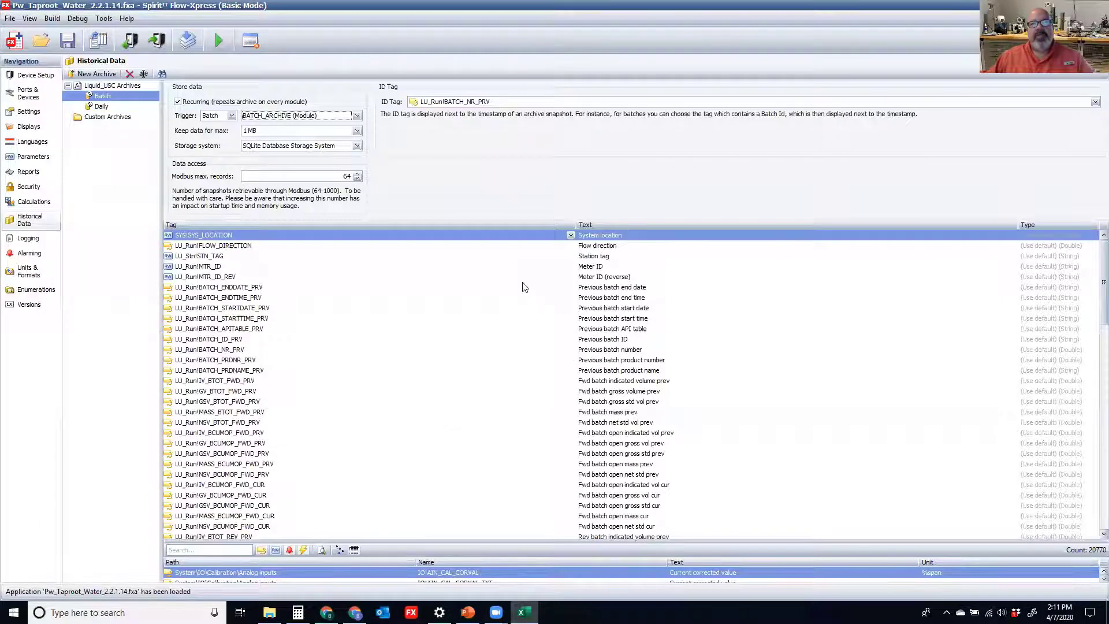
mouse_move(524, 612)
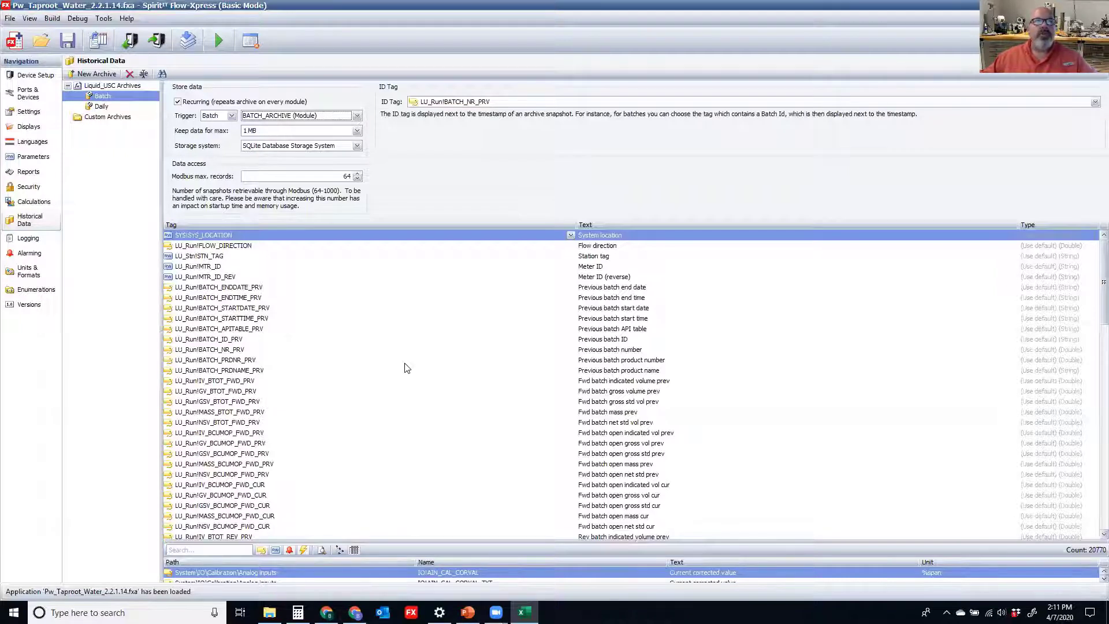
click(327, 117)
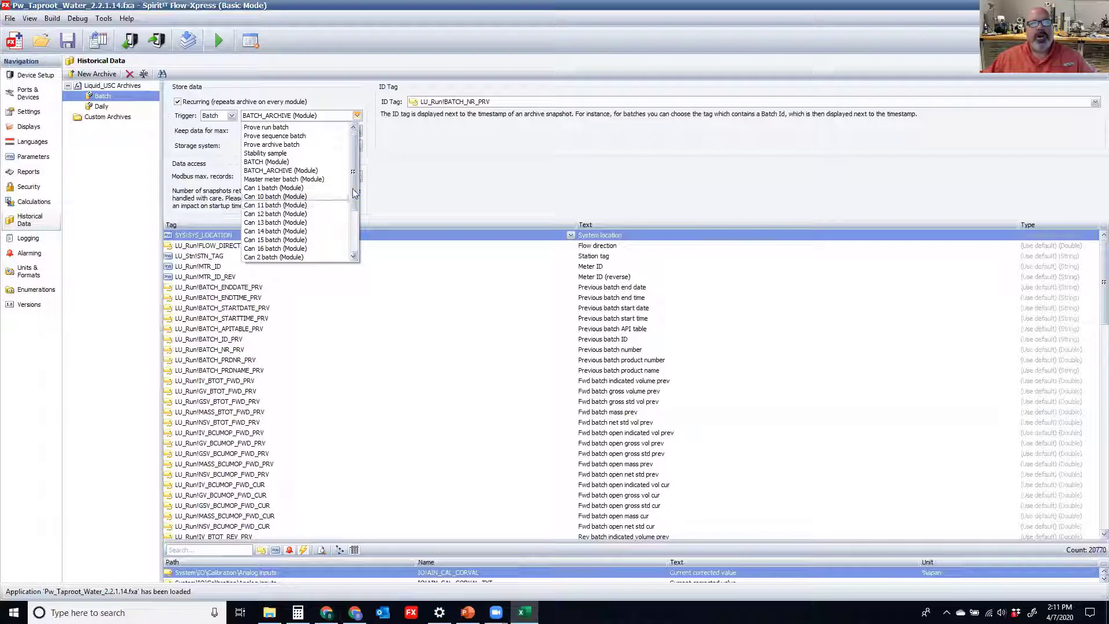
mouse_move(354, 196)
mouse_down()
mouse_move(352, 239)
mouse_move(350, 200)
mouse_up()
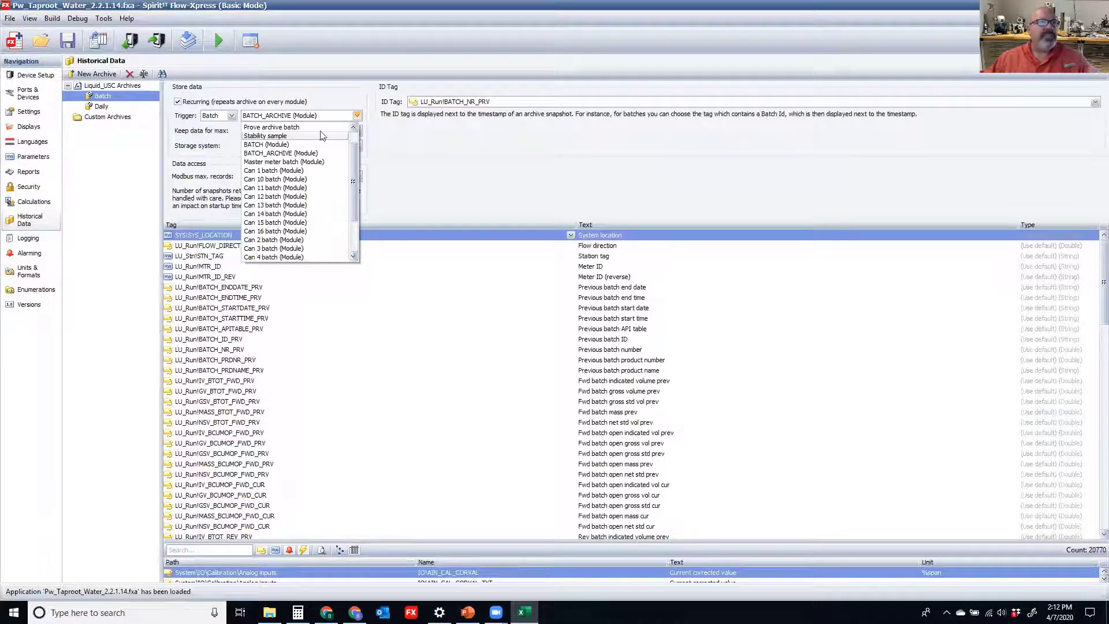
click(444, 147)
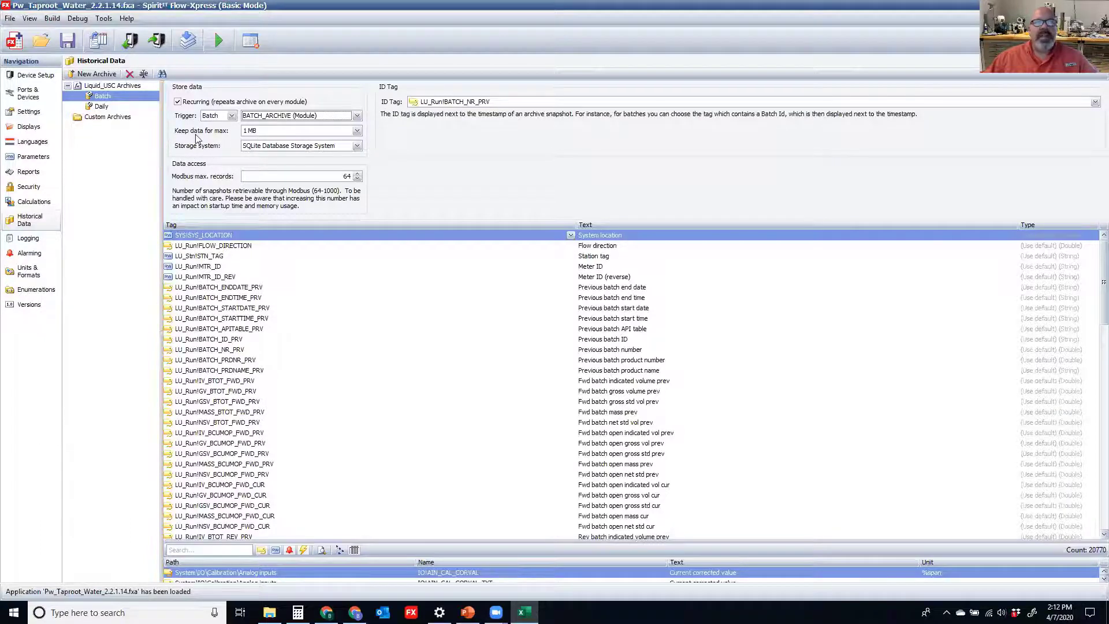
- Limit the Batch archive's stored data by number of days instead of size, keeping it for at most 365 days
click(256, 133)
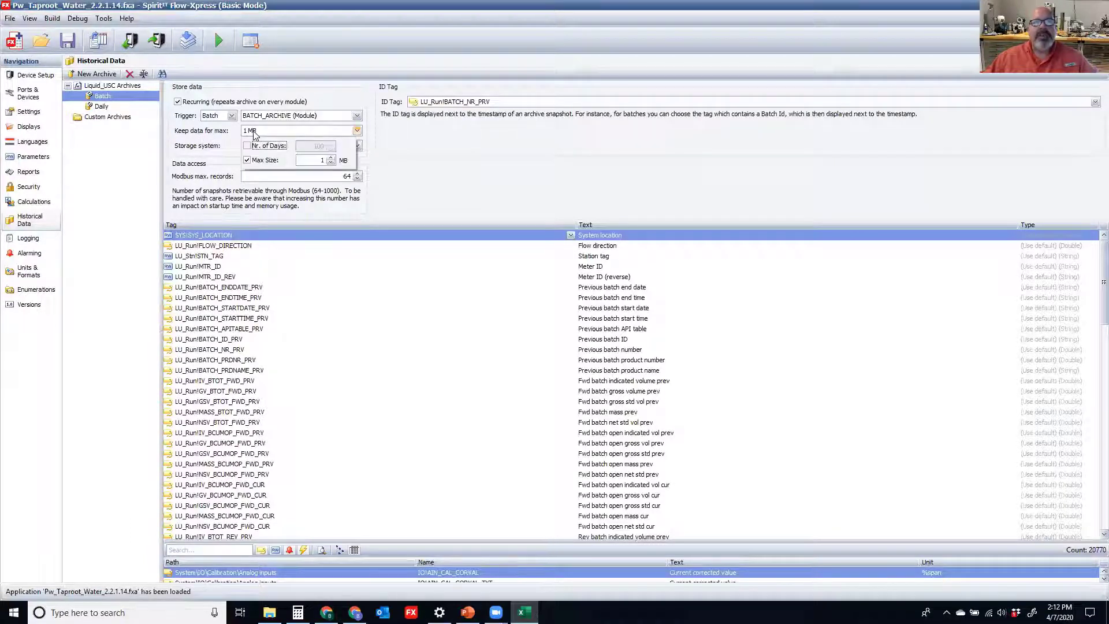
click(247, 146)
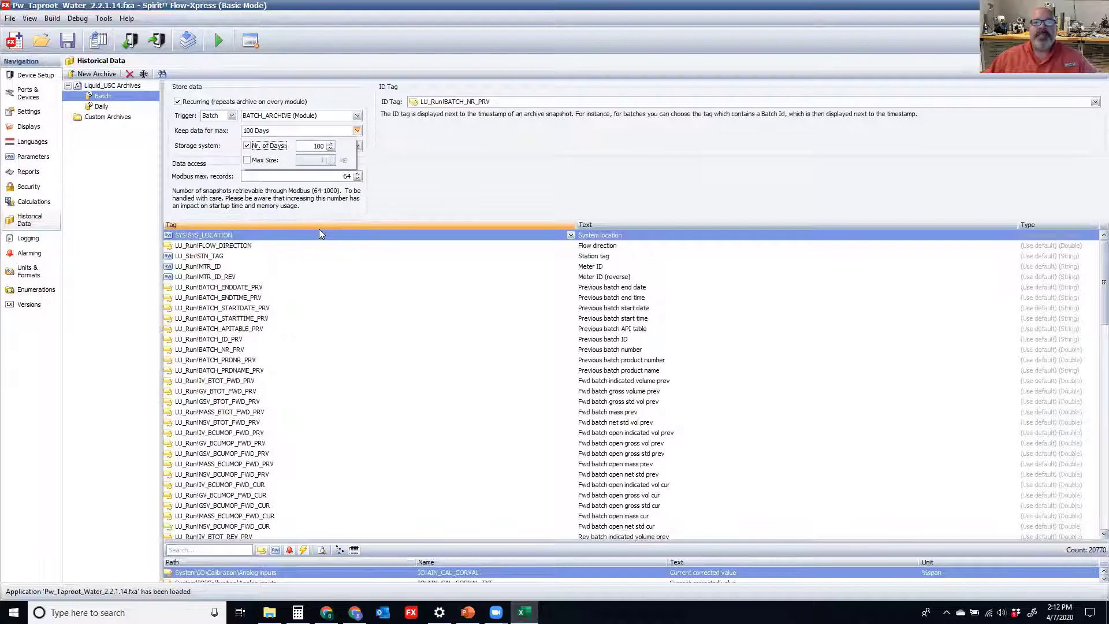
click(401, 181)
click(332, 134)
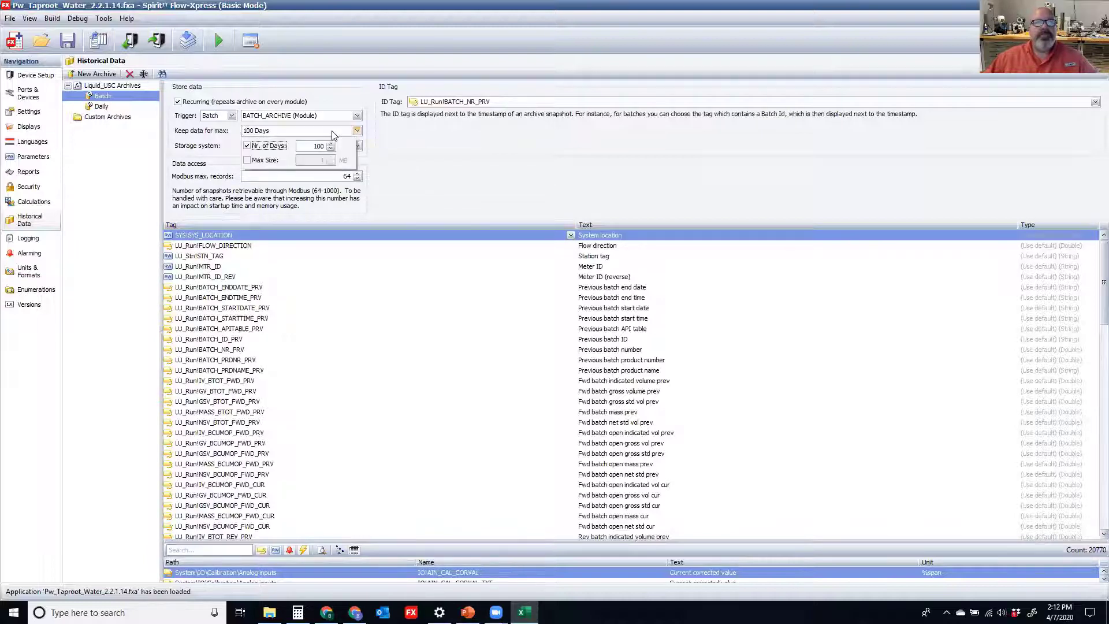
double_click(315, 146)
text(365)
click(489, 131)
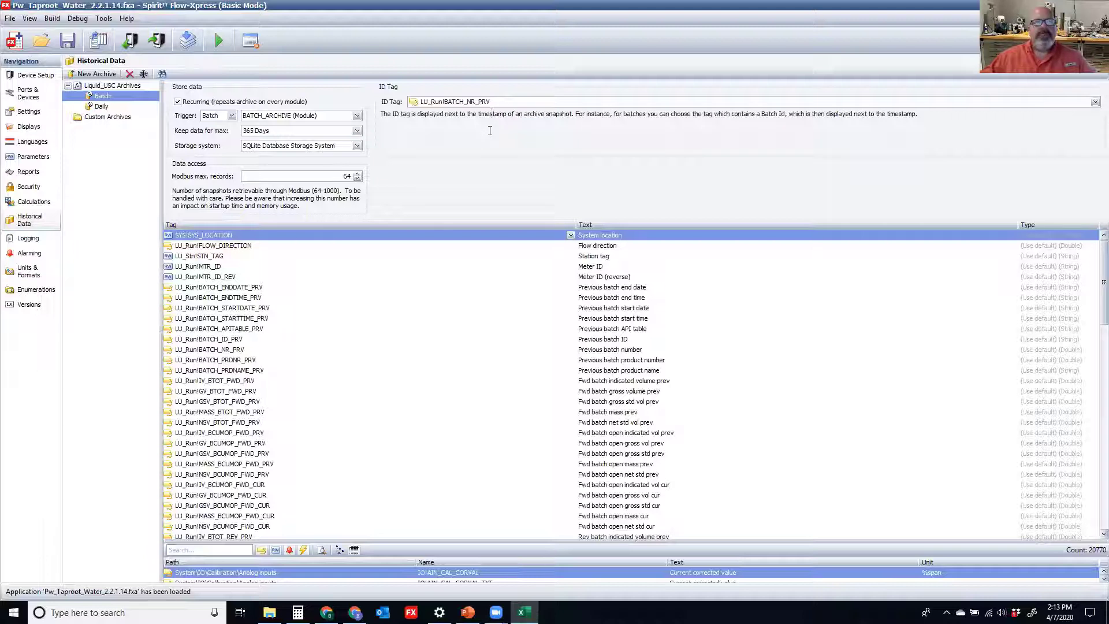
- Review the Batch archive's retention options and select SQLite Database Storage System as its storage system
click(324, 137)
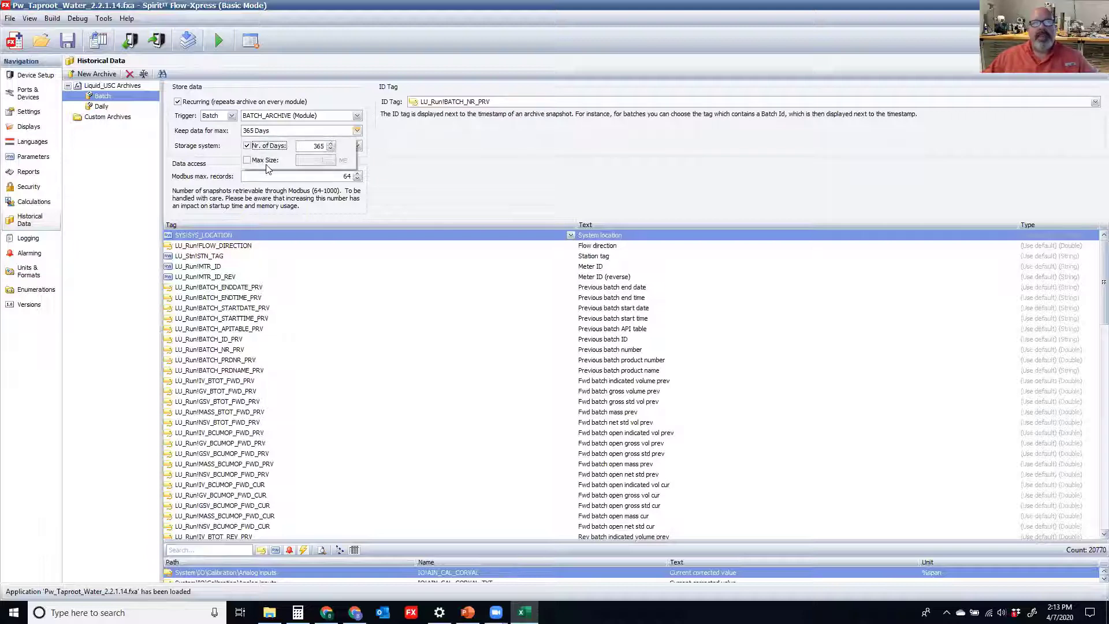
click(500, 168)
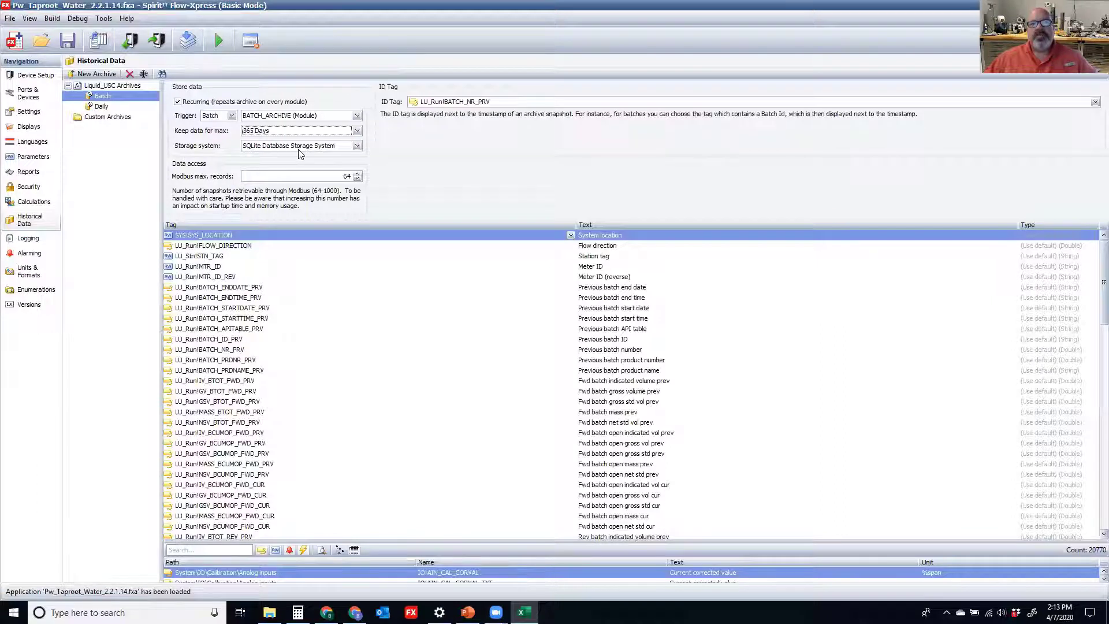
click(338, 147)
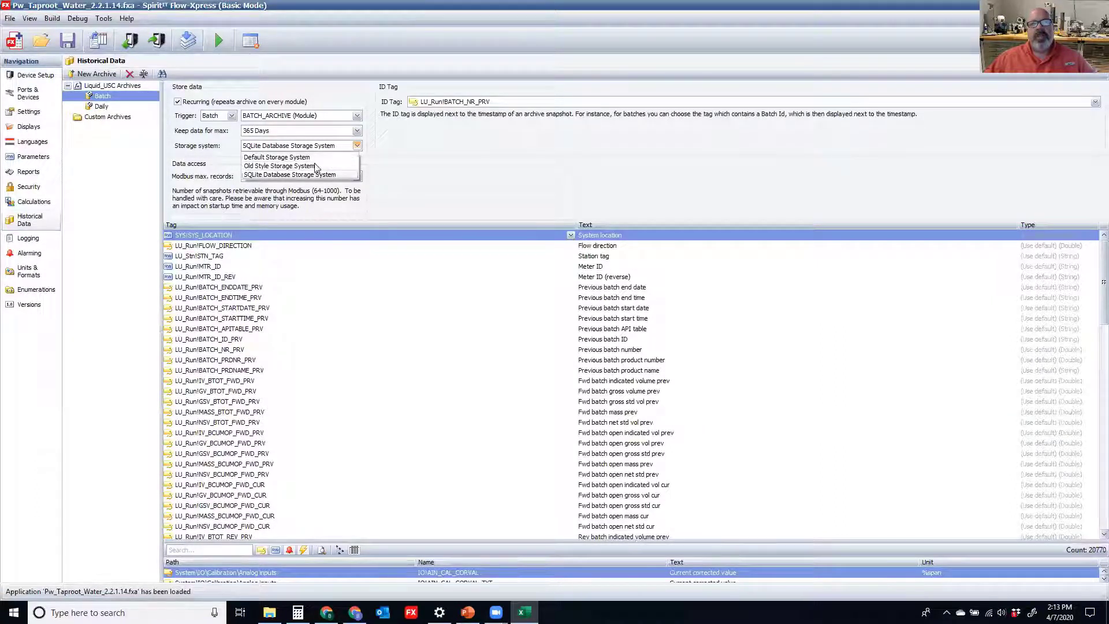
click(306, 175)
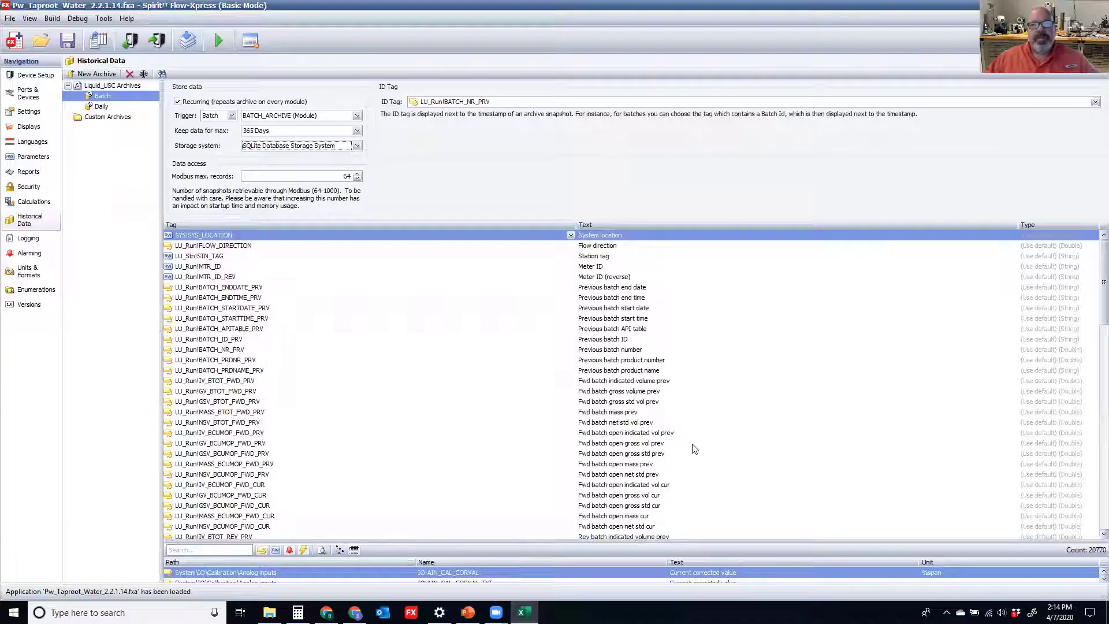
- Look through the Batch archive's tags down to the end and enlarge the list of available tags below them
scroll(342, 404, down, 9)
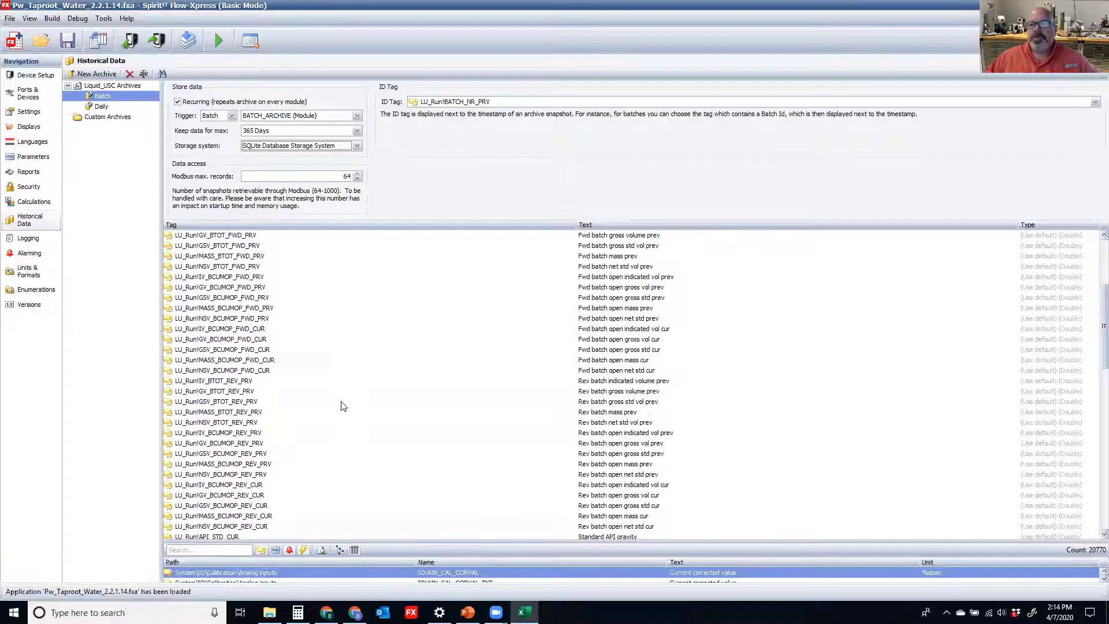
scroll(343, 406, down, 14)
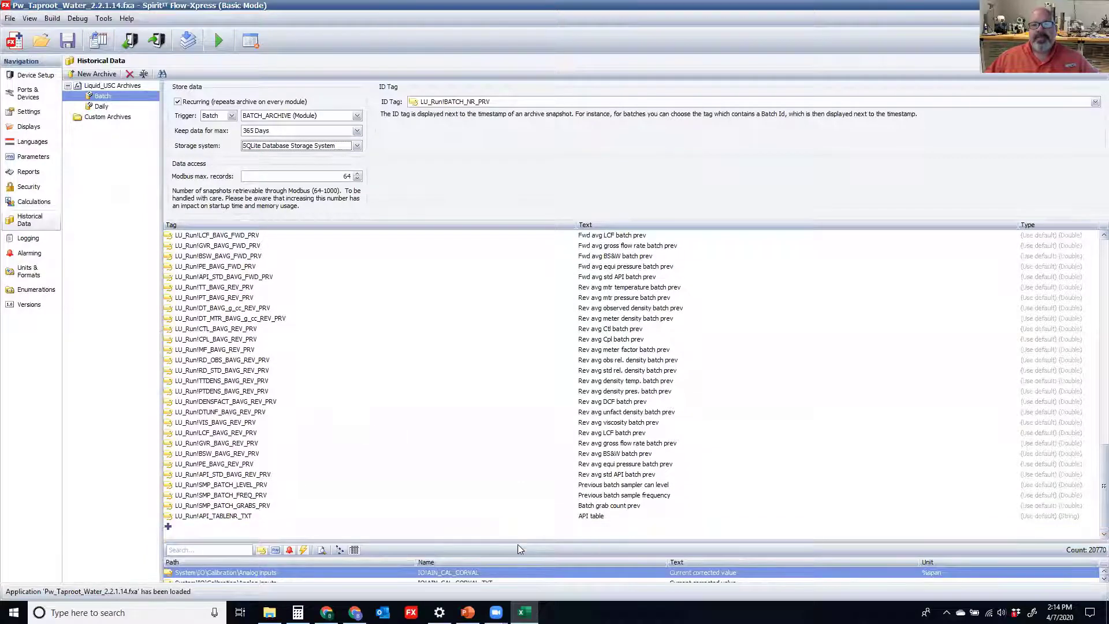
drag(519, 543, 520, 433)
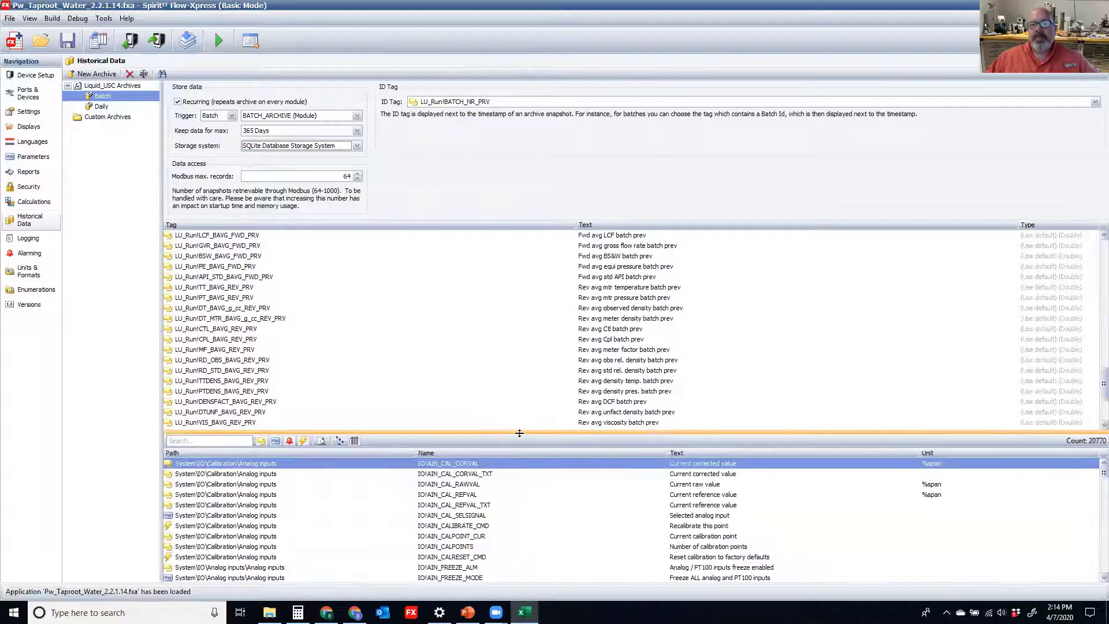
scroll(511, 378, up, 10)
scroll(512, 378, up, 10)
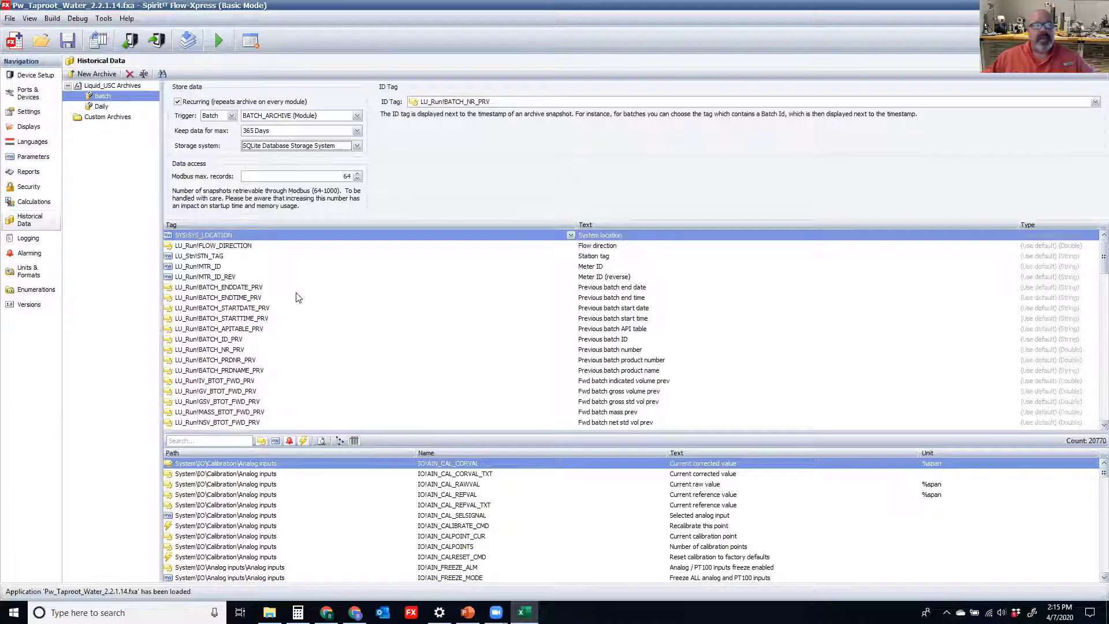
scroll(283, 297, down, 4)
scroll(283, 297, down, 15)
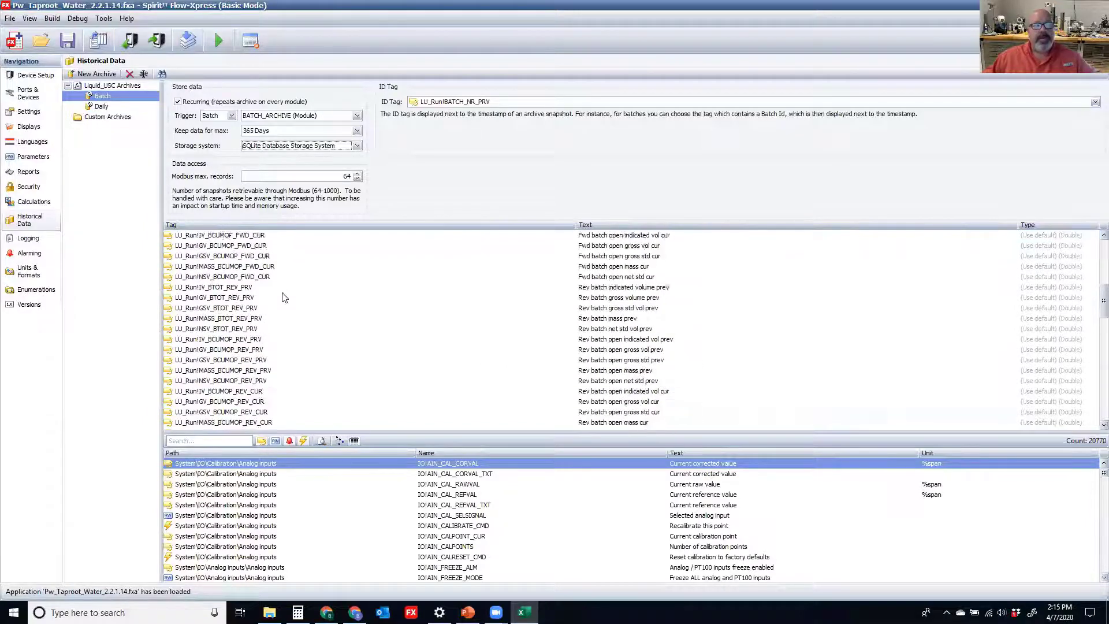
scroll(282, 297, down, 2)
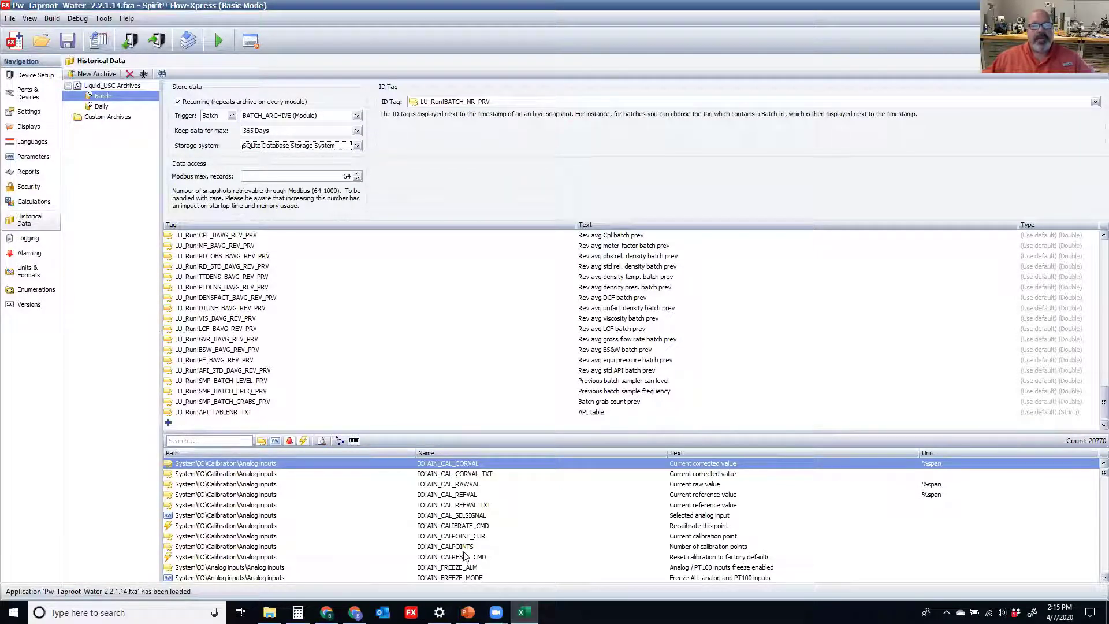
- Add the analog input calibration tag IO!AIN_CAL_RAWVAL to the end of the Batch archive's tags and select it there
click(431, 485)
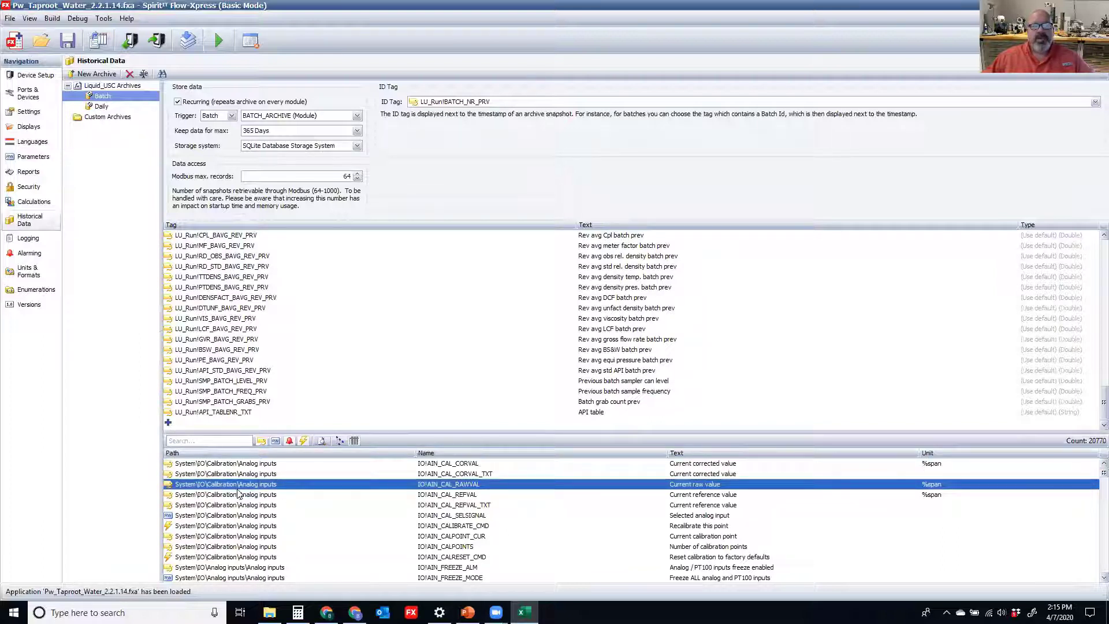
drag(178, 486, 201, 425)
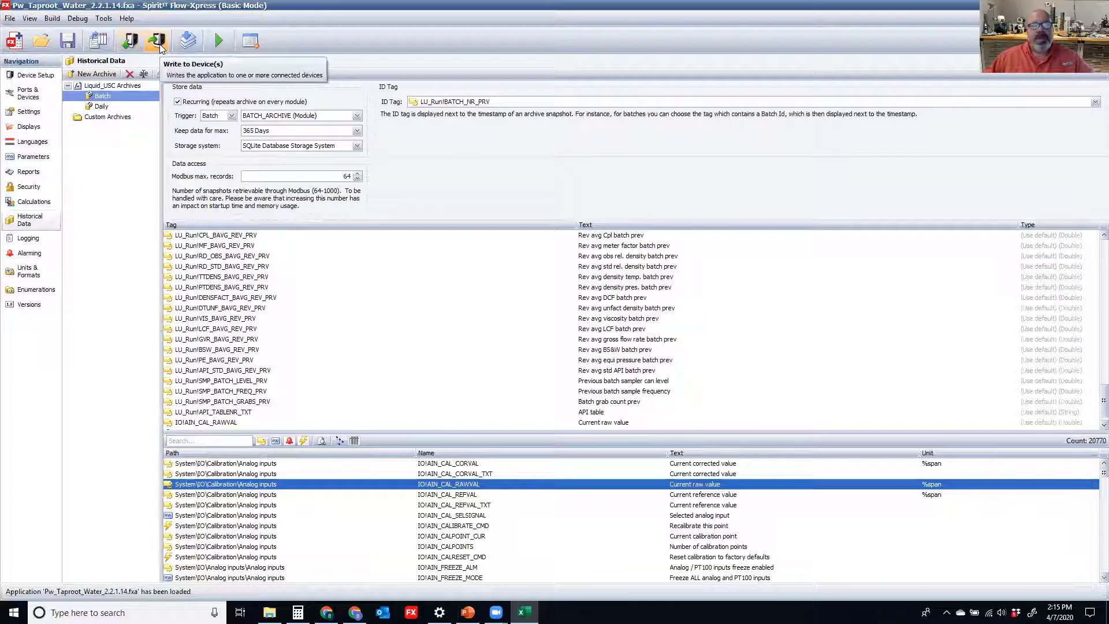
click(220, 425)
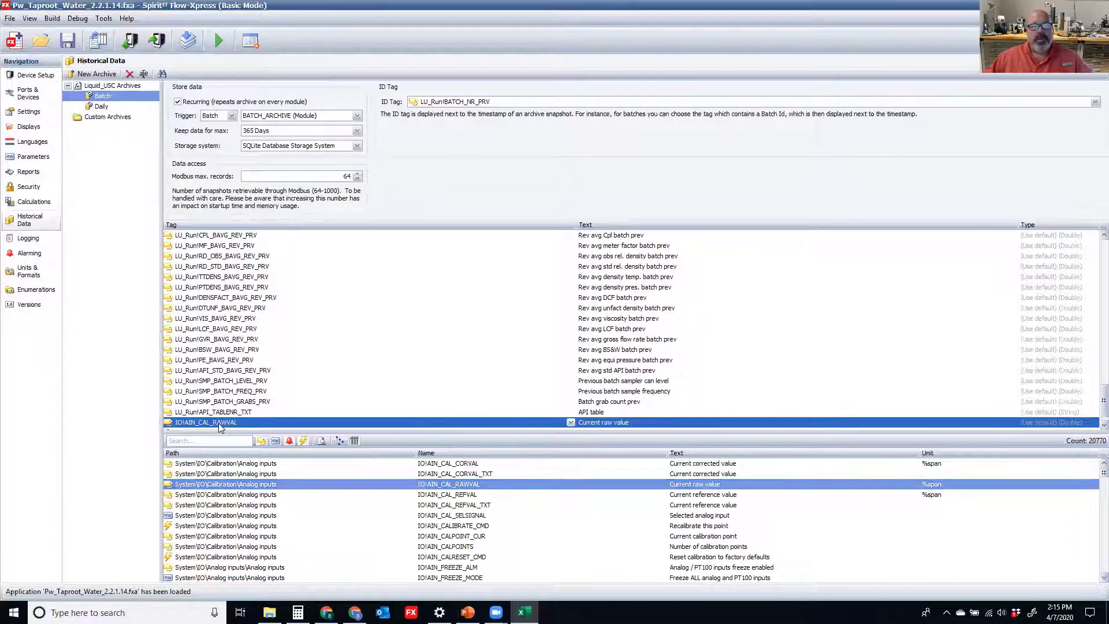
- Delete the IO!AIN_CAL_RAWVAL tag from the end of the Batch archive's tags and return to the start of its tags
right_click(220, 425)
click(248, 472)
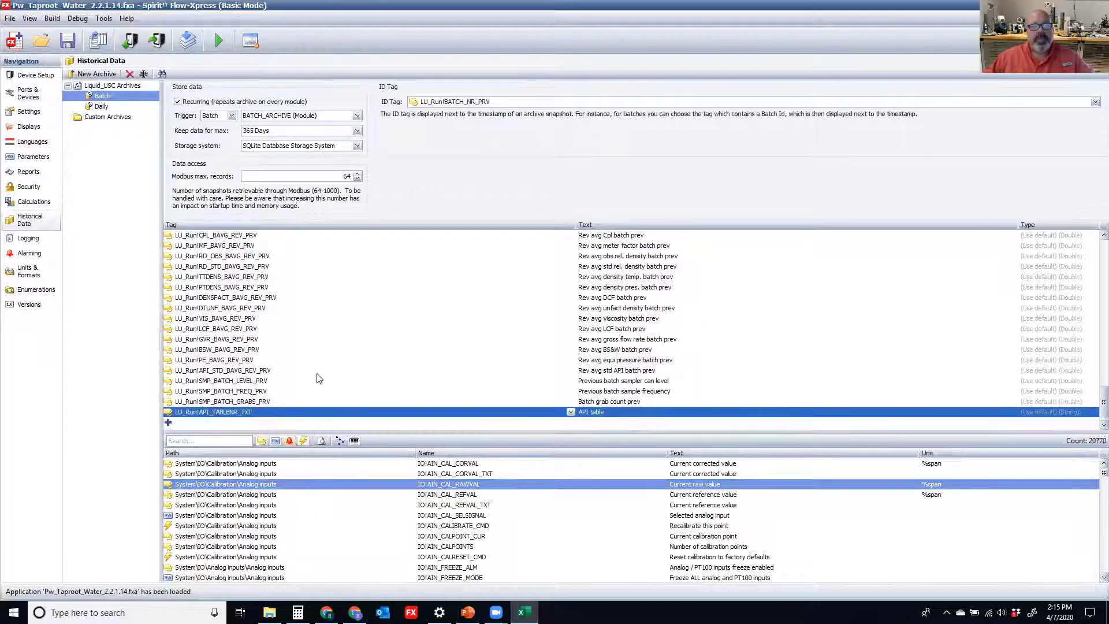
click(326, 348)
scroll(326, 348, up, 15)
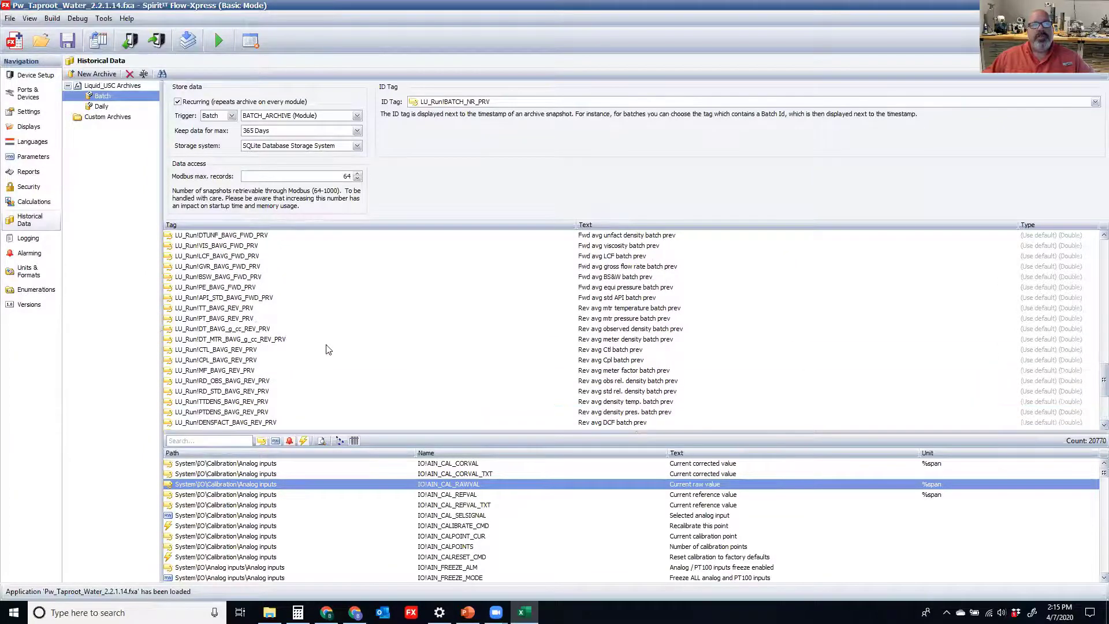
scroll(337, 374, up, 10)
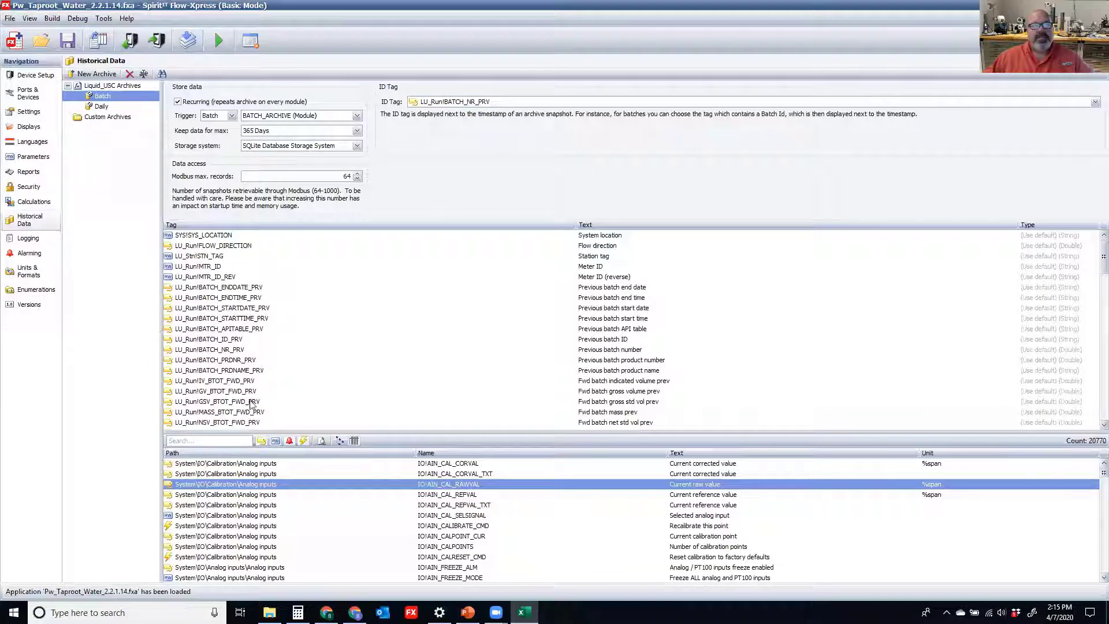
- Create a new archive under Liquid_USC Archives and name it with the person's first name
click(106, 86)
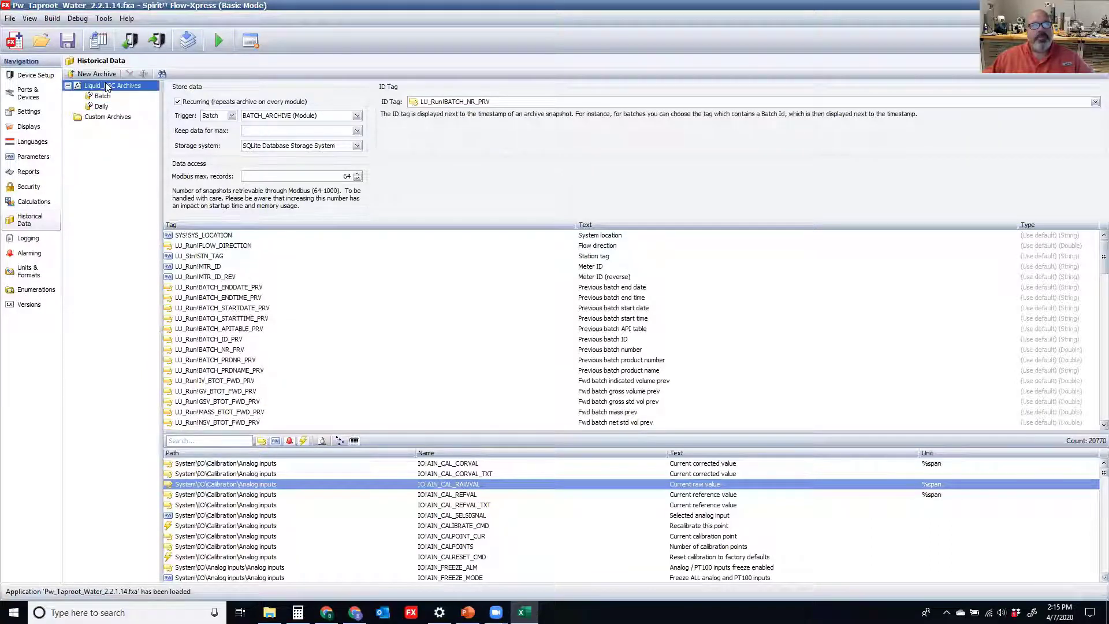
right_click(106, 85)
click(133, 106)
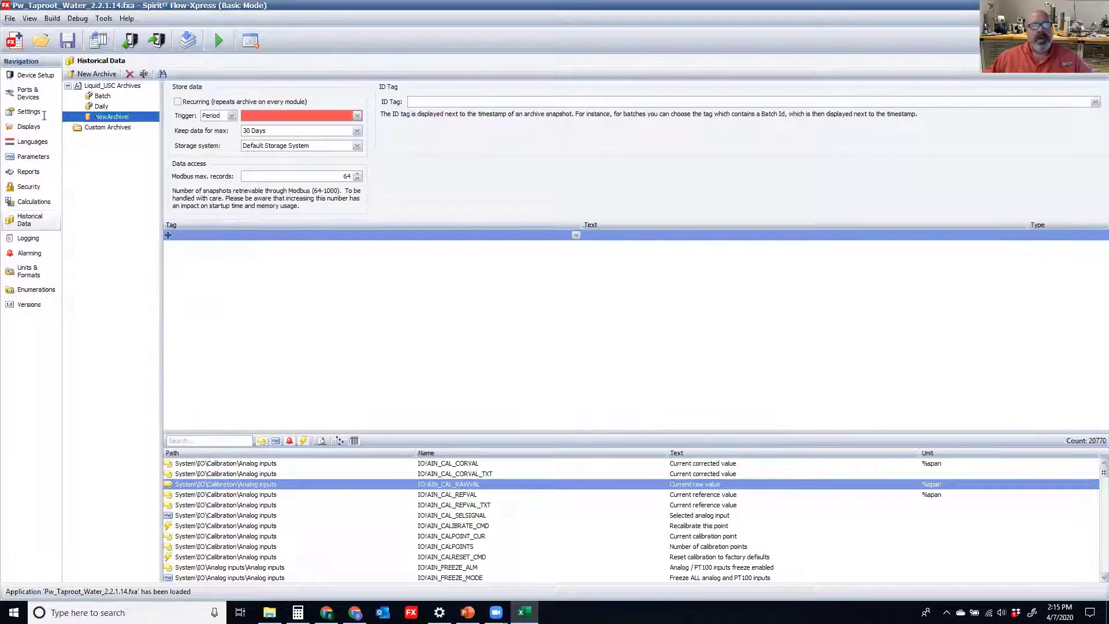
text(Brent)
key(Return)
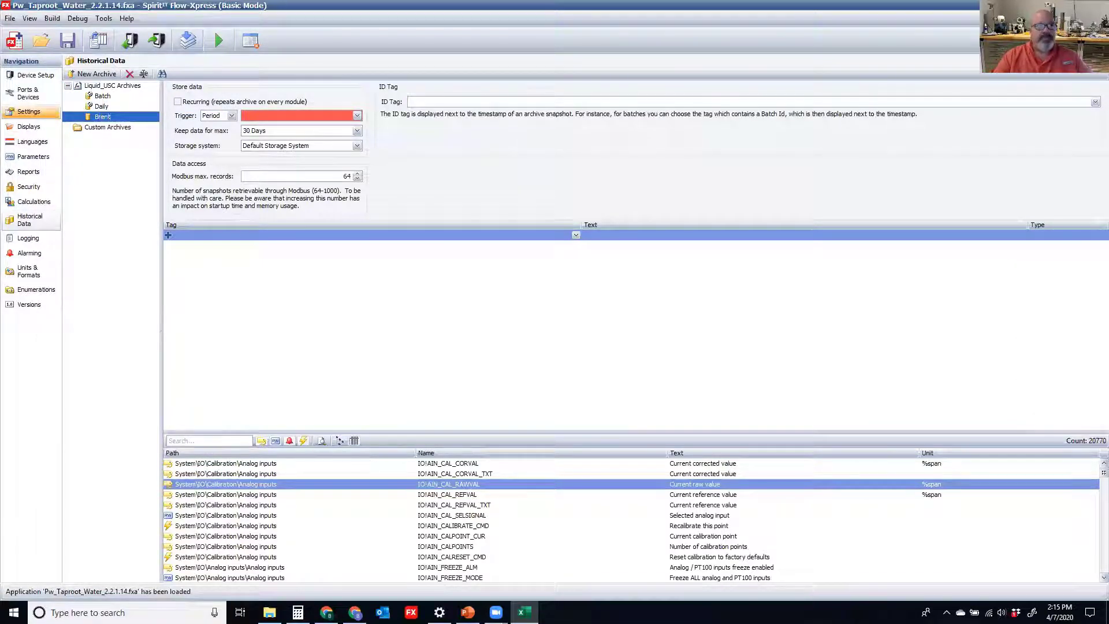
- Make the new archive recurring and have it triggered by the batch BATCH_ARCHIVE (Module)
click(179, 102)
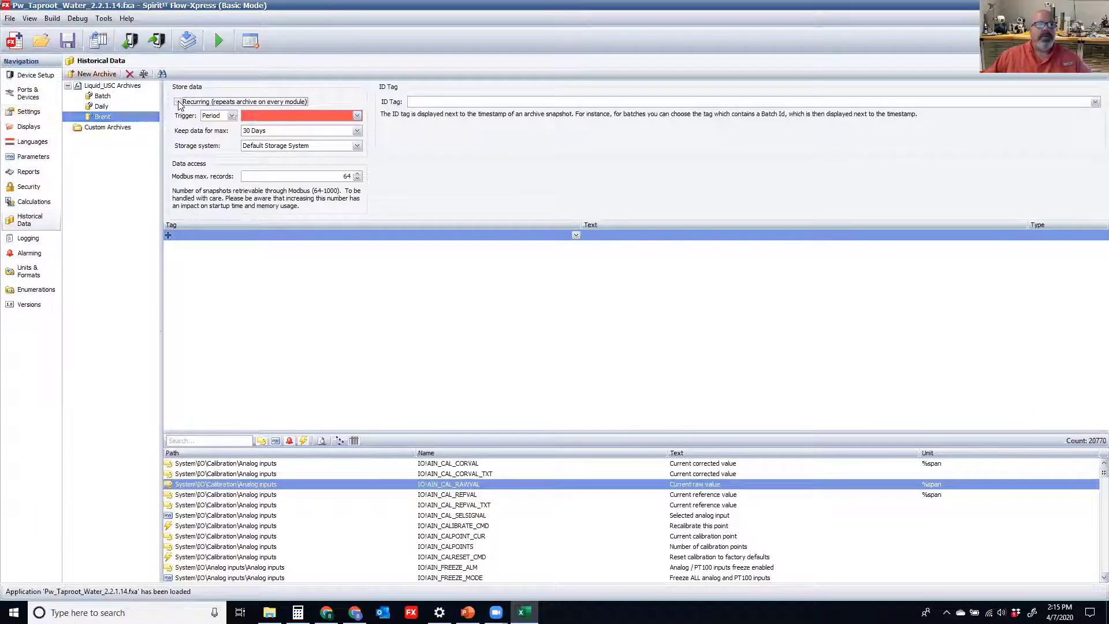
click(229, 117)
click(225, 134)
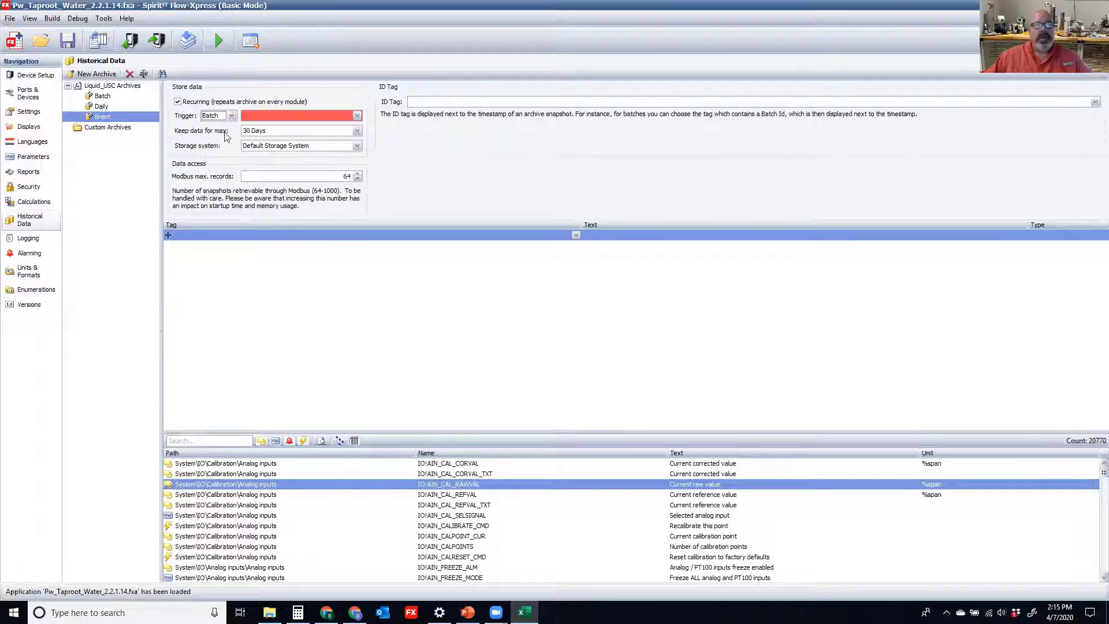
click(357, 115)
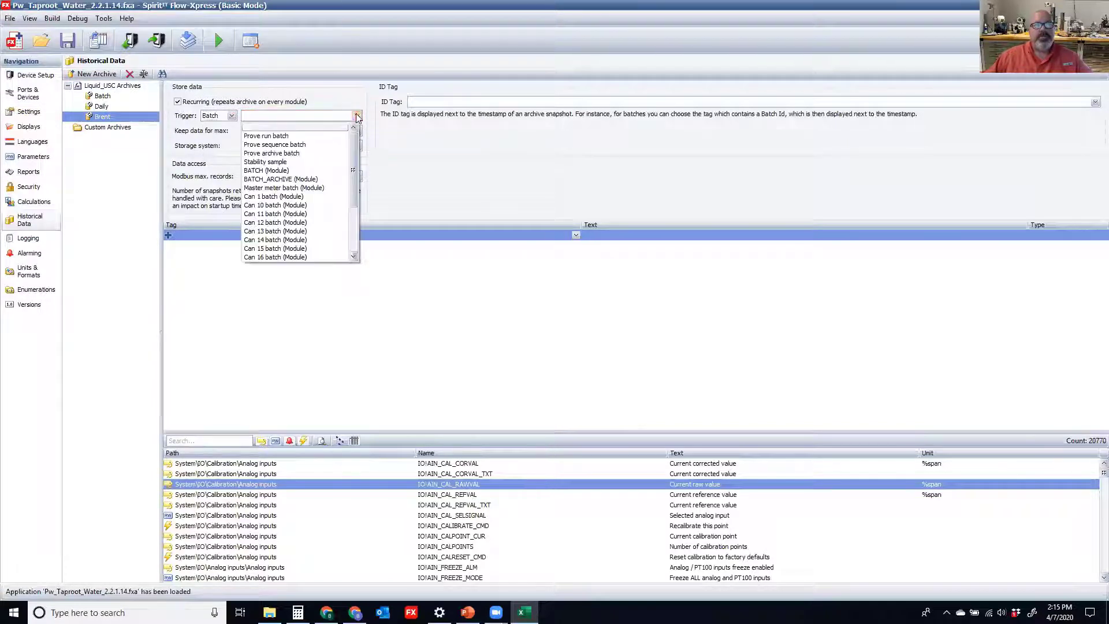
click(339, 180)
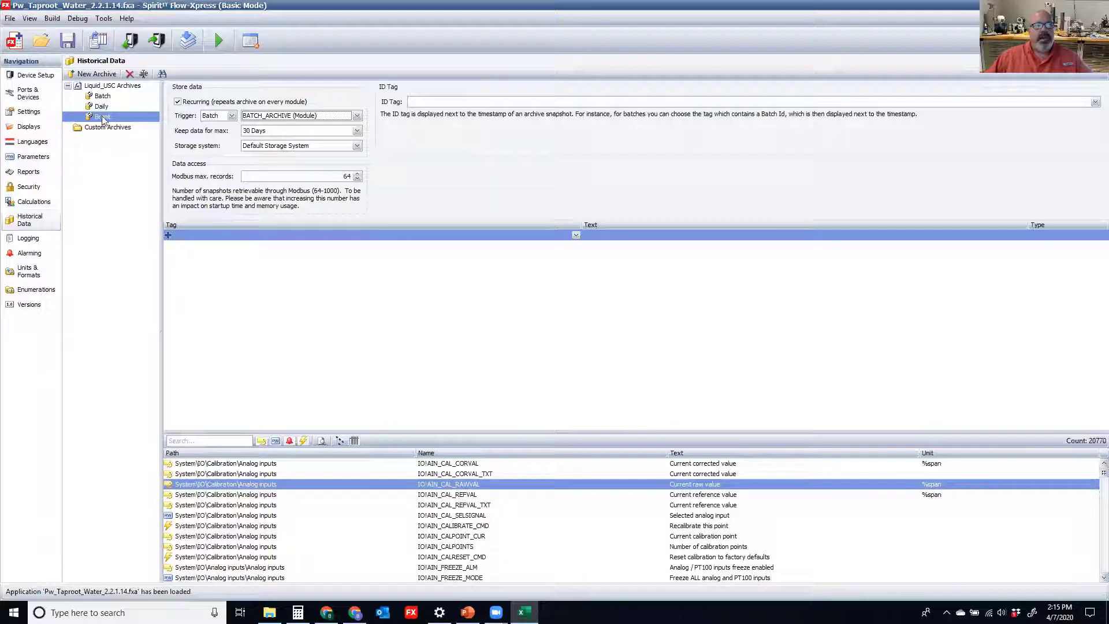
- Copy the five tags from LU_Run!BATCH_ENDDATE_PRV through LU_Run!BATCH_APITABLE_PRV from the Batch archive into the new archive
click(102, 97)
click(176, 236)
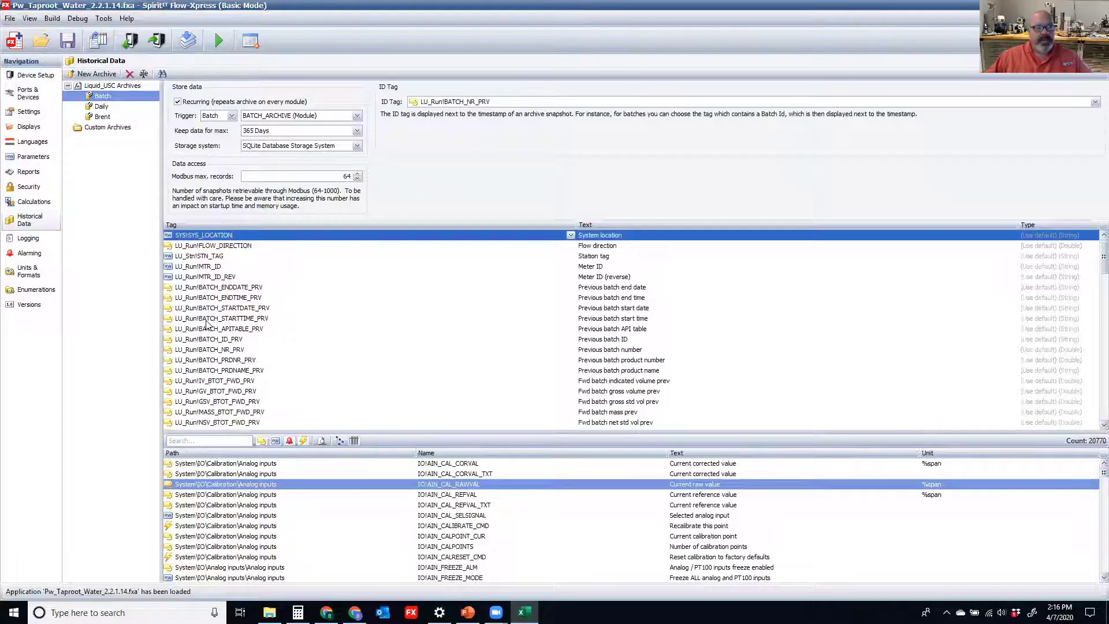
click(208, 288)
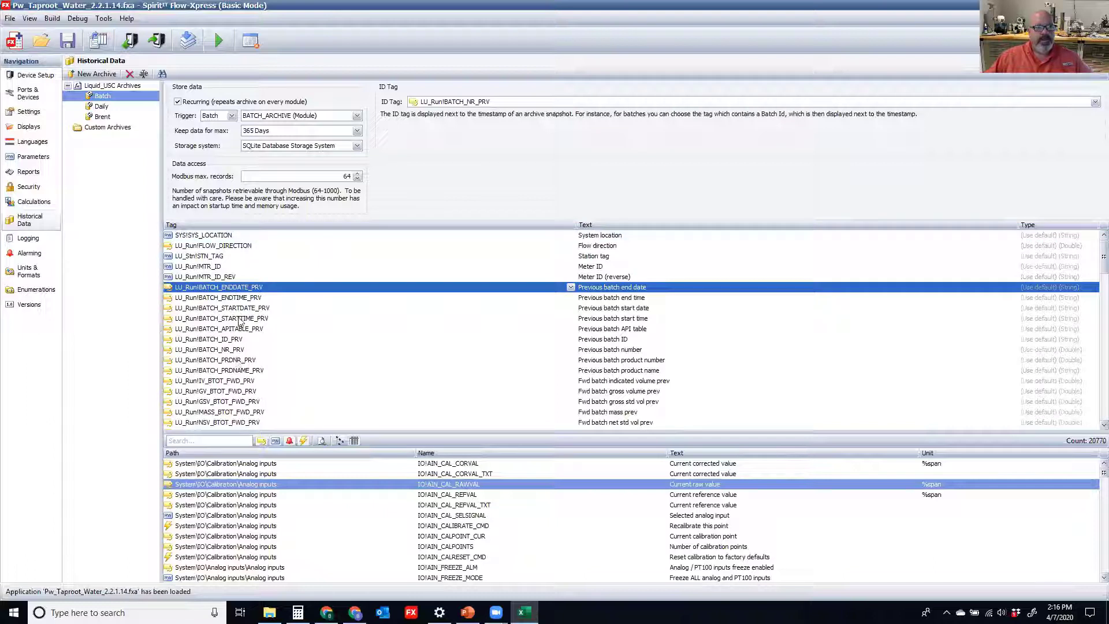
shift+click(242, 329)
right_click(254, 330)
click(267, 352)
click(107, 120)
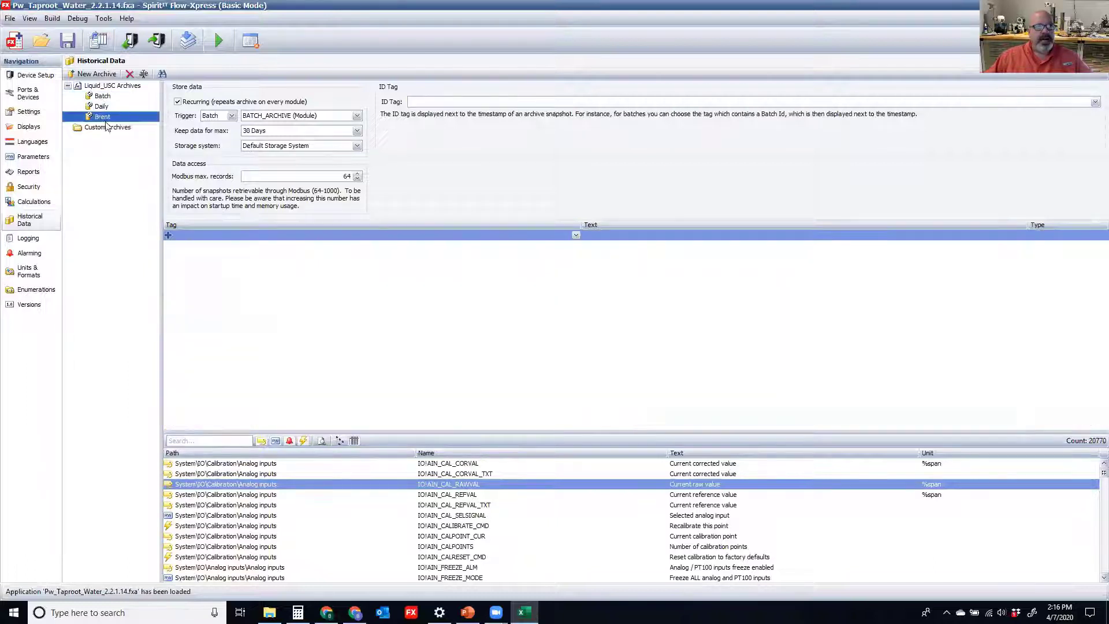
right_click(219, 240)
click(248, 265)
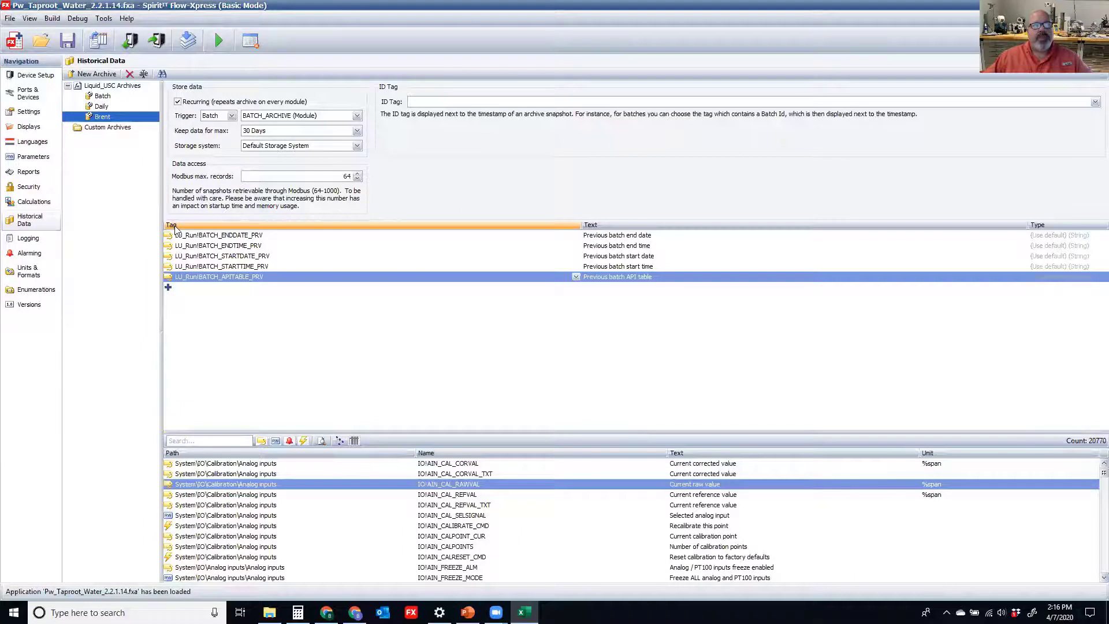
right_click(106, 118)
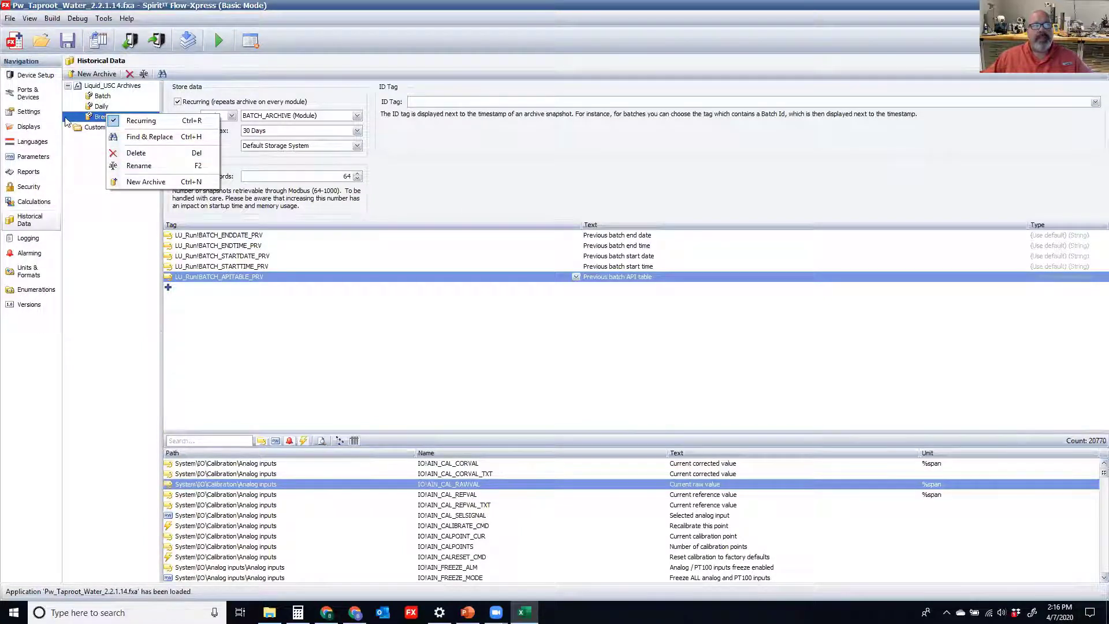
click(82, 119)
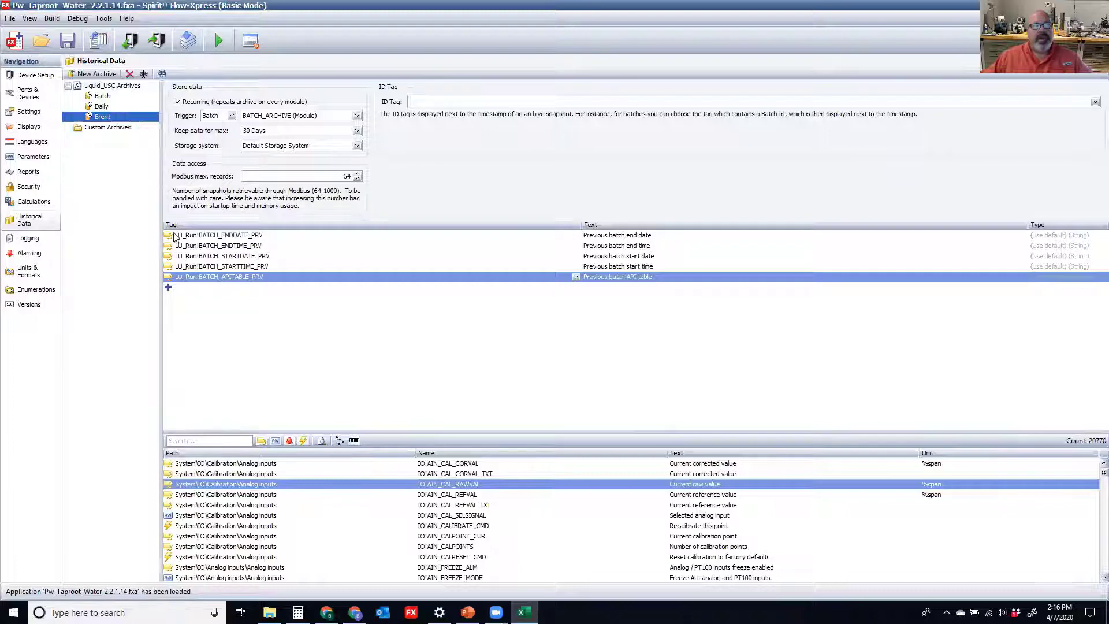
- Copy all the Batch archive's tags, from SYS!SYS_LOCATION through LU_Run!API_TABLENR_TXT, to the end of the new archive's tags and look through them
click(103, 96)
click(168, 235)
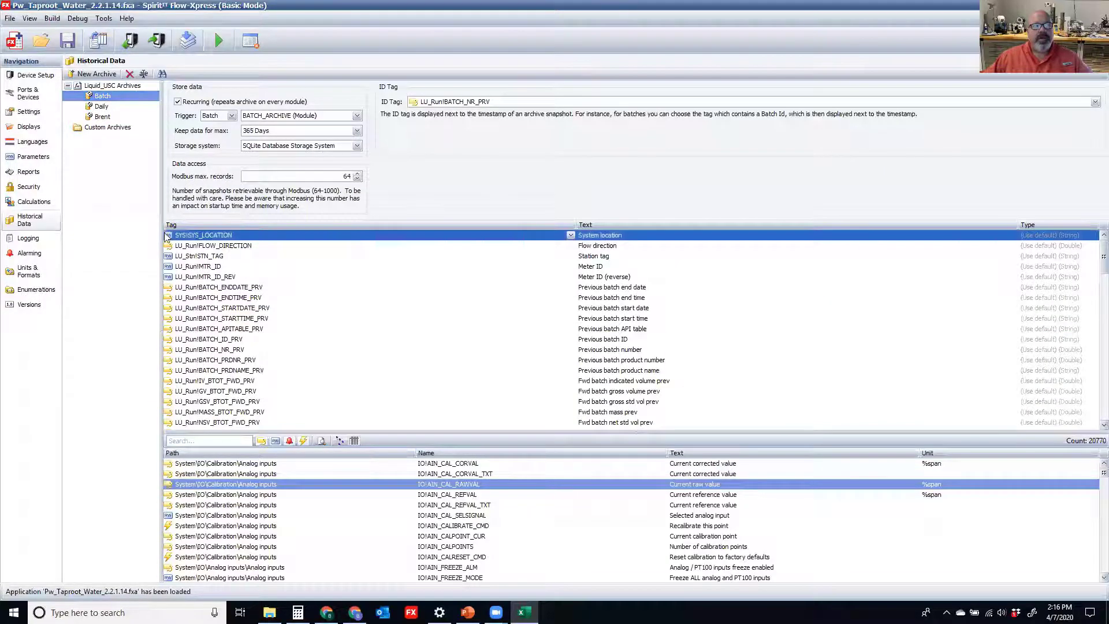
drag(1104, 259, 1100, 404)
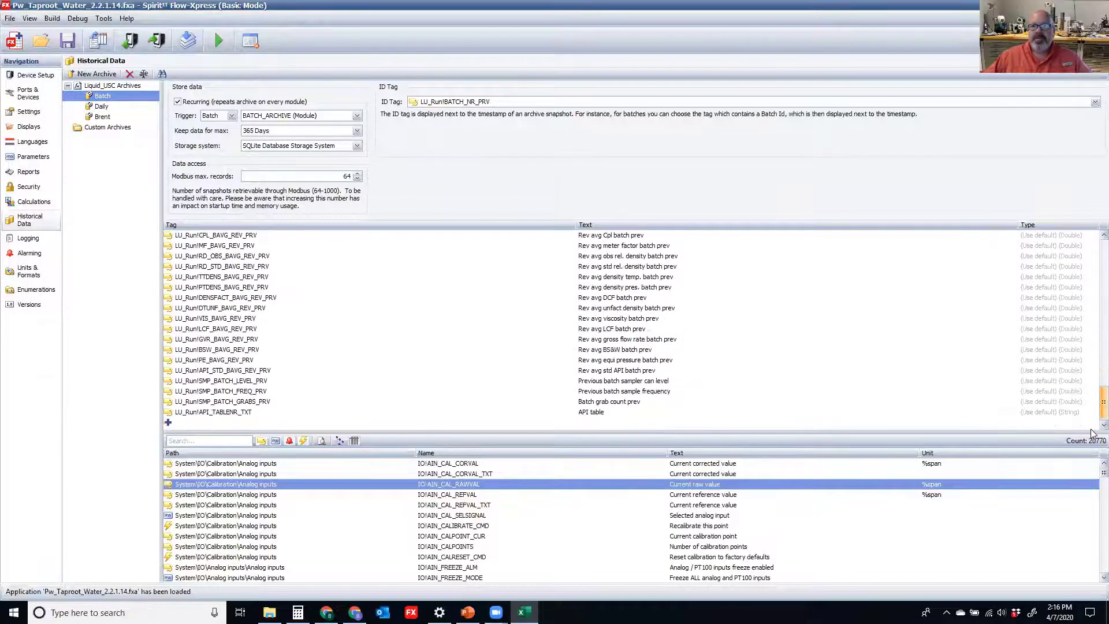
shift+click(234, 411)
right_click(234, 411)
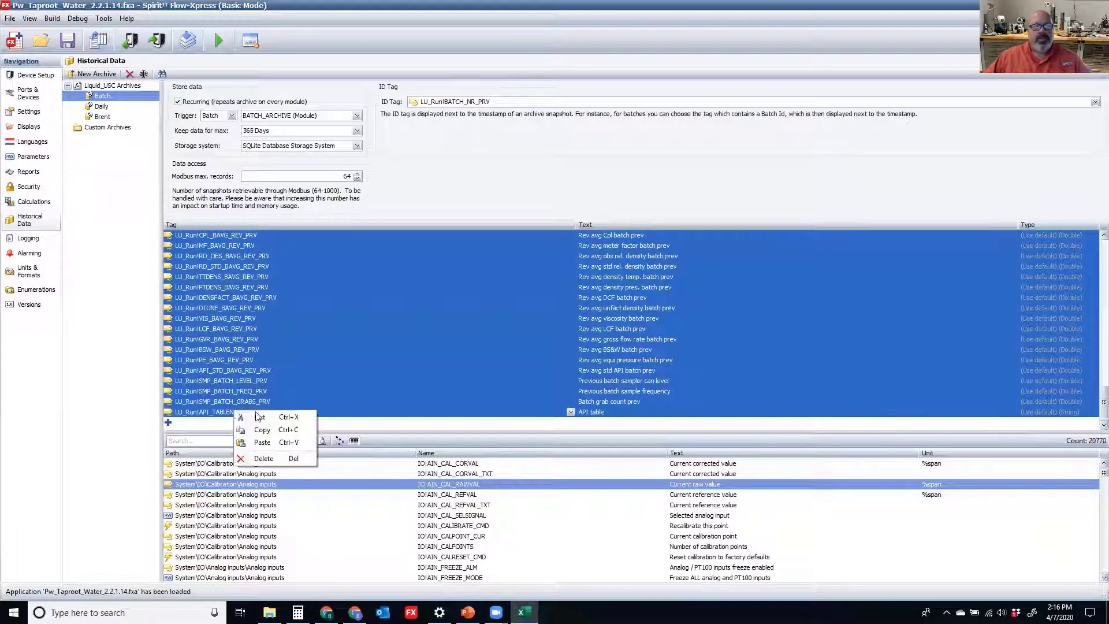
click(262, 430)
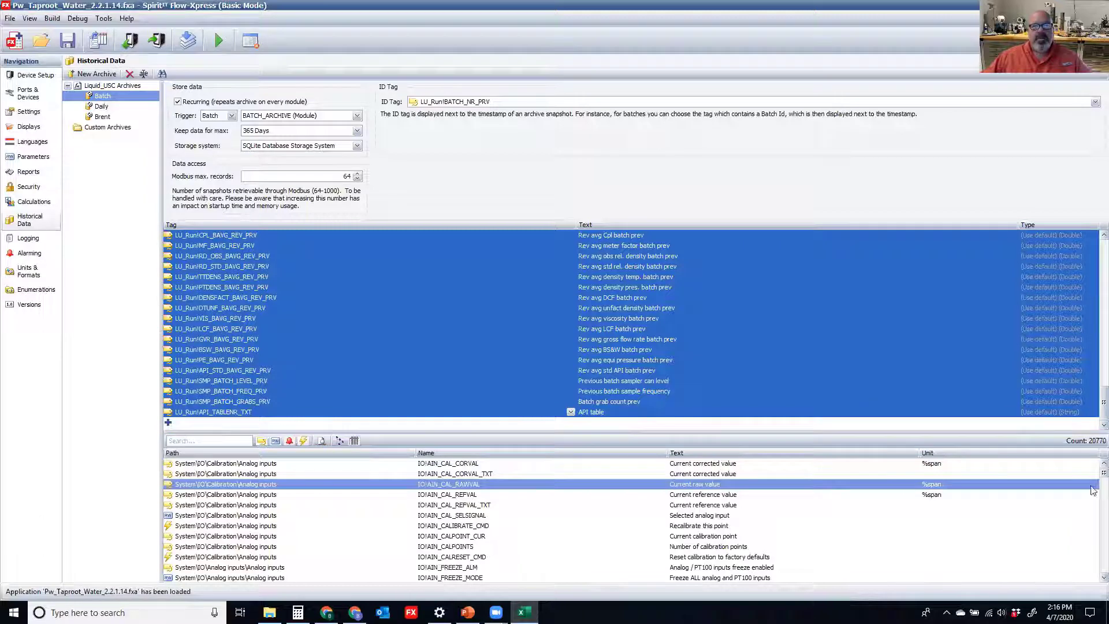
click(102, 117)
right_click(188, 289)
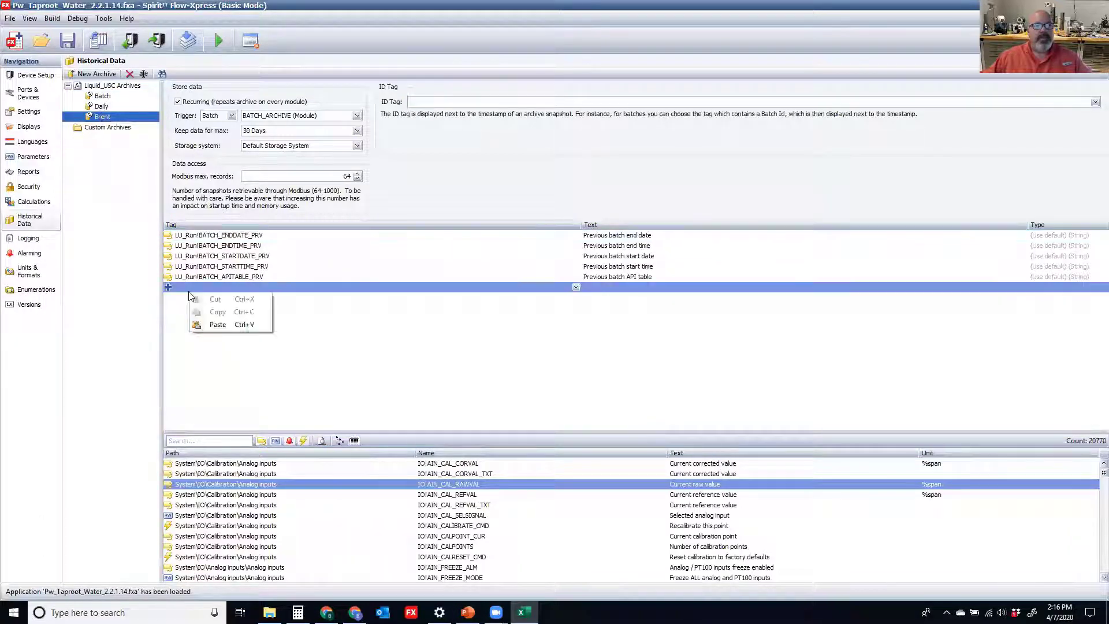
click(217, 324)
scroll(497, 389, down, 5)
scroll(500, 390, up, 5)
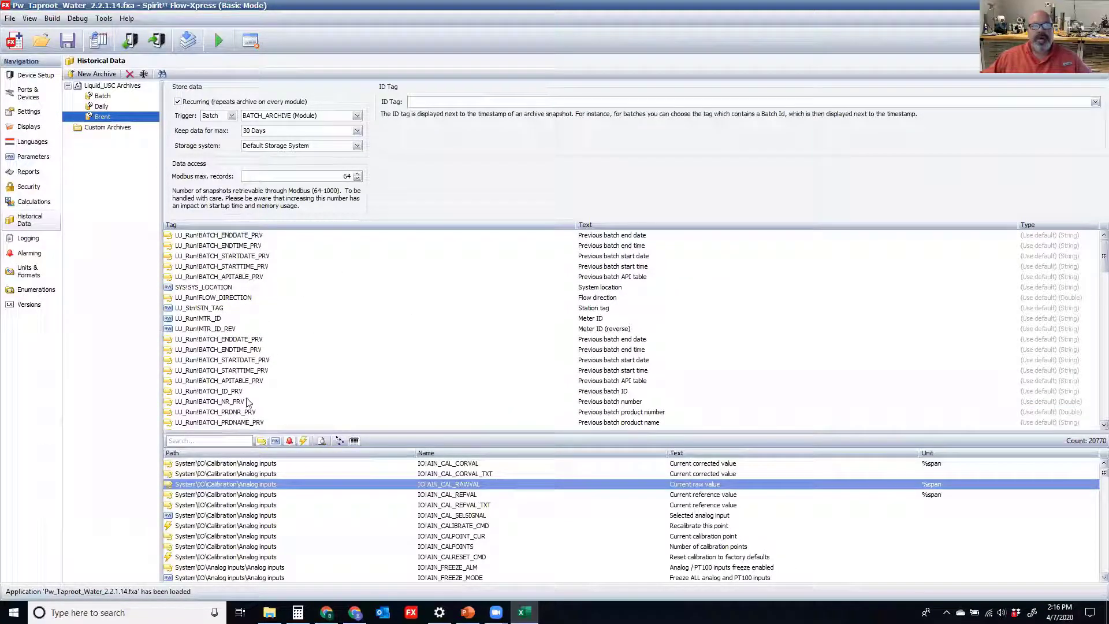
scroll(247, 402, down, 4)
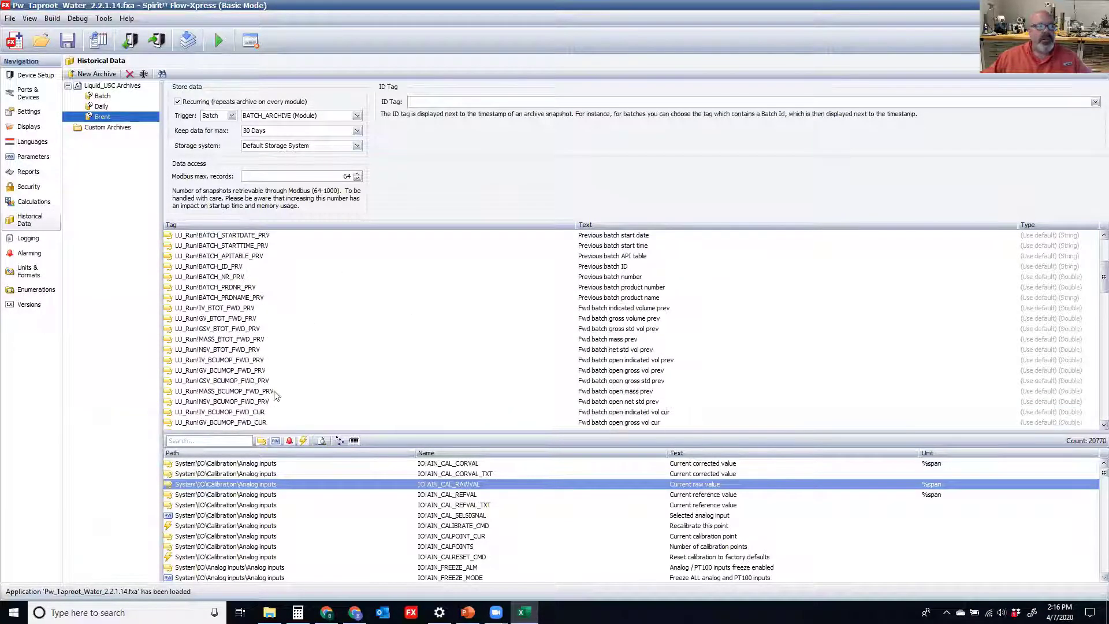
scroll(334, 354, down, 12)
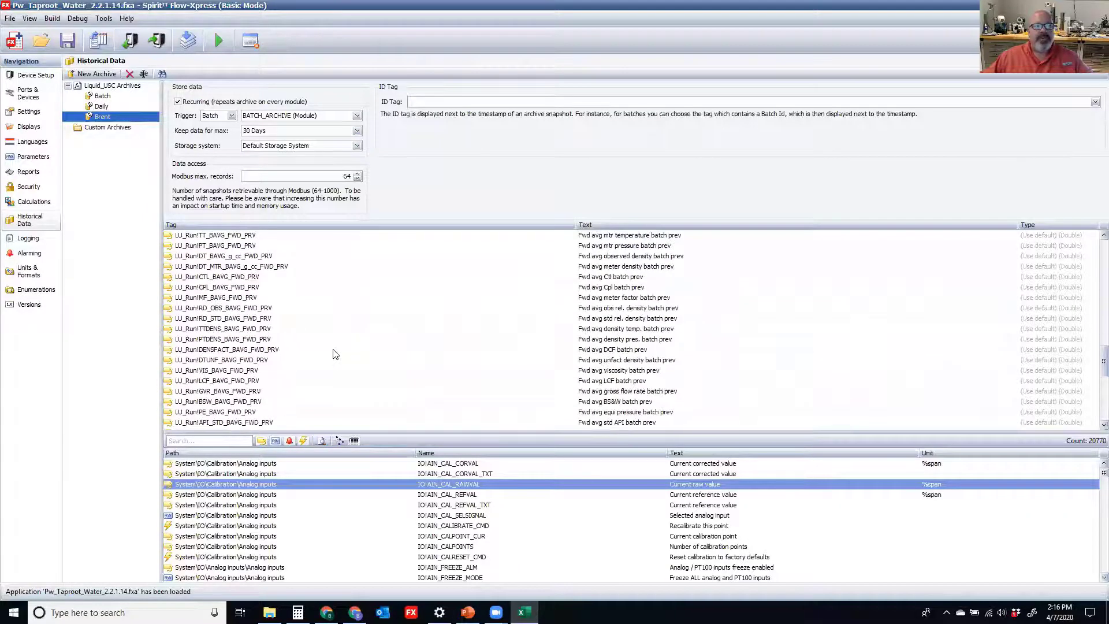
scroll(334, 354, down, 2)
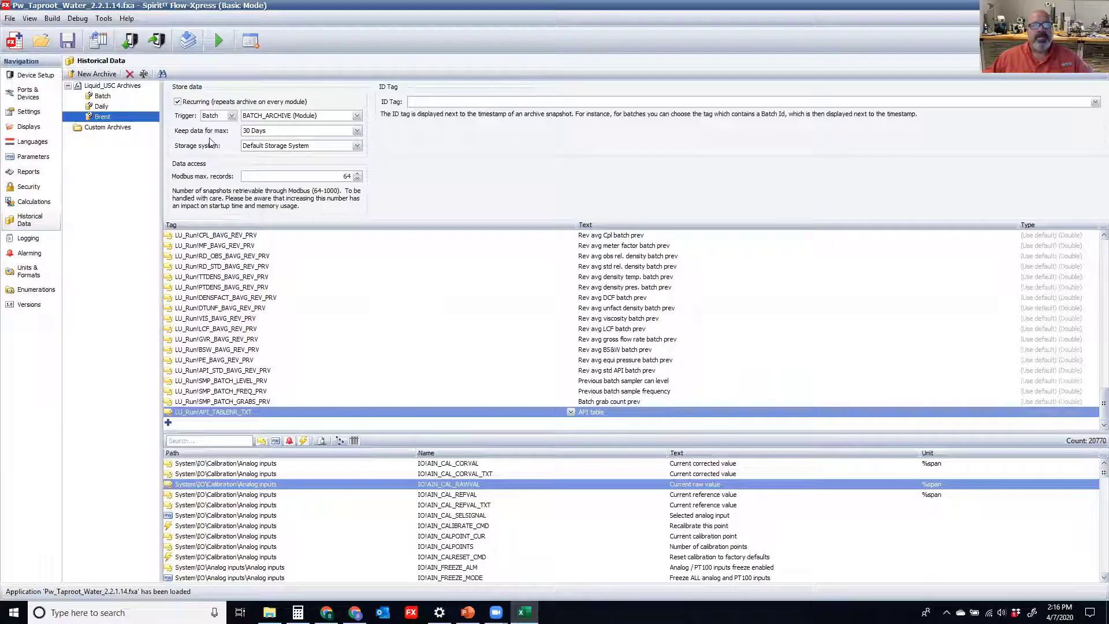
- Change the Daily archive's forward average standard relative density tag to LU_Run!RD_STD_DYAVG_FWD_CUR
click(101, 107)
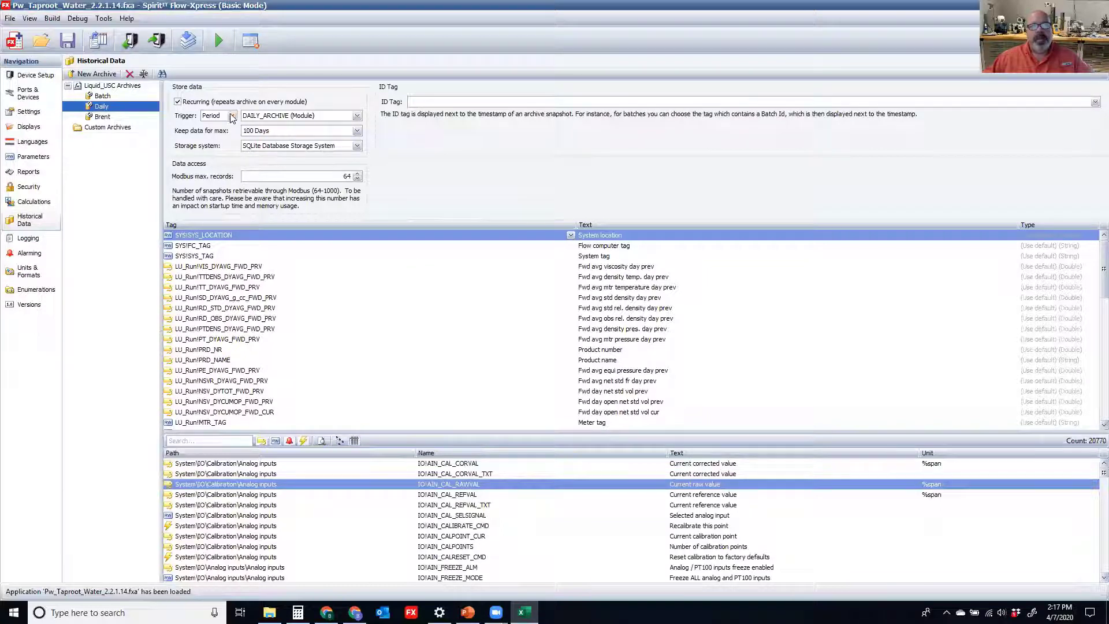
scroll(280, 365, down, 1)
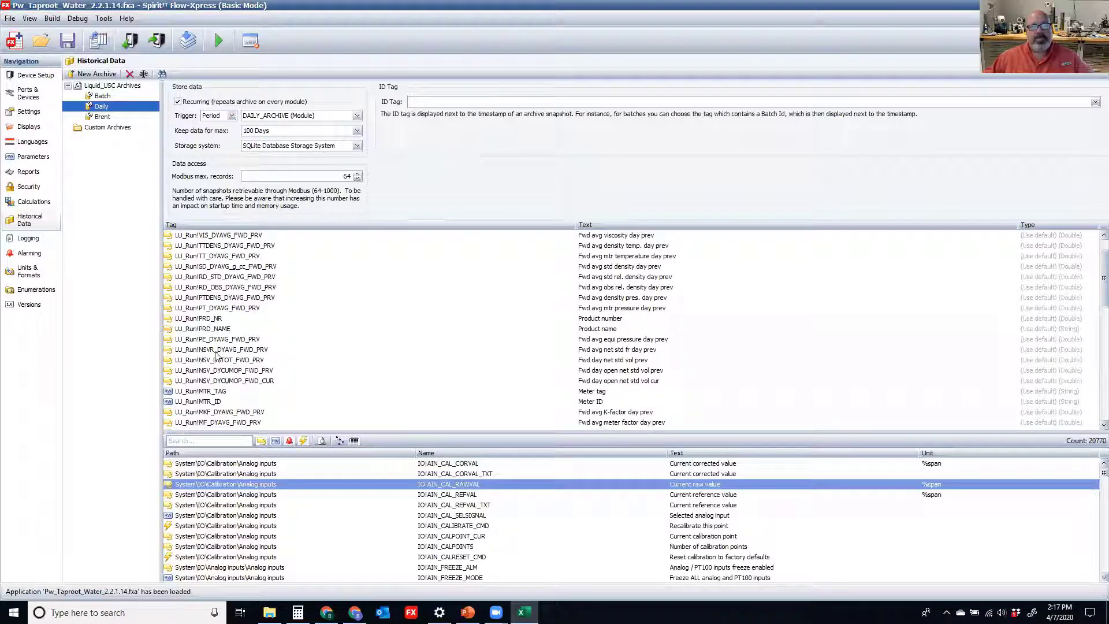
scroll(219, 344, up, 1)
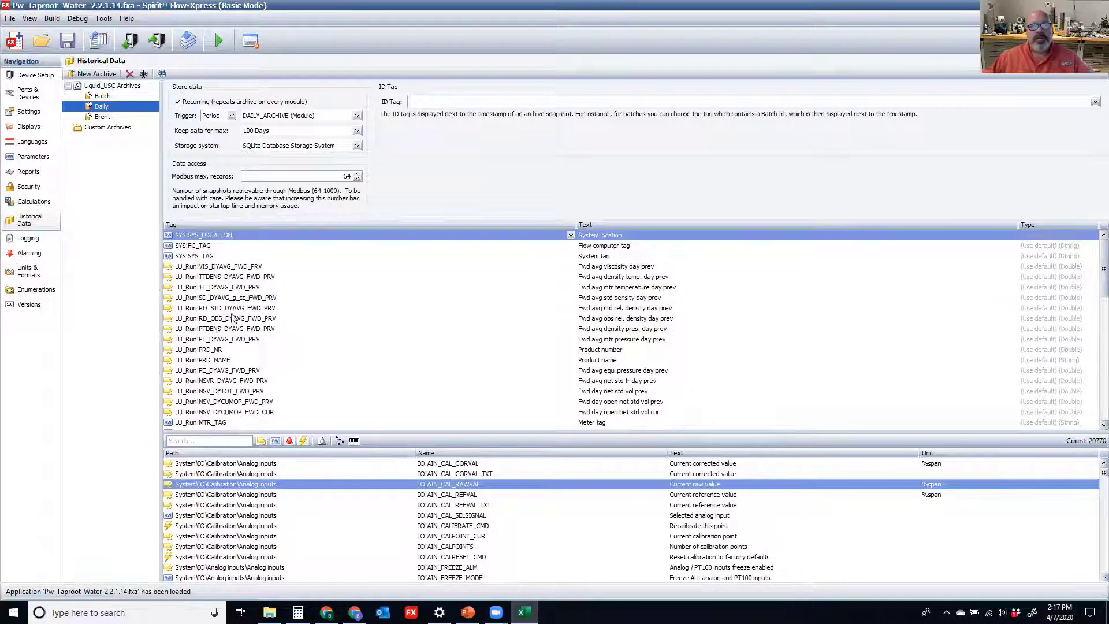
click(188, 311)
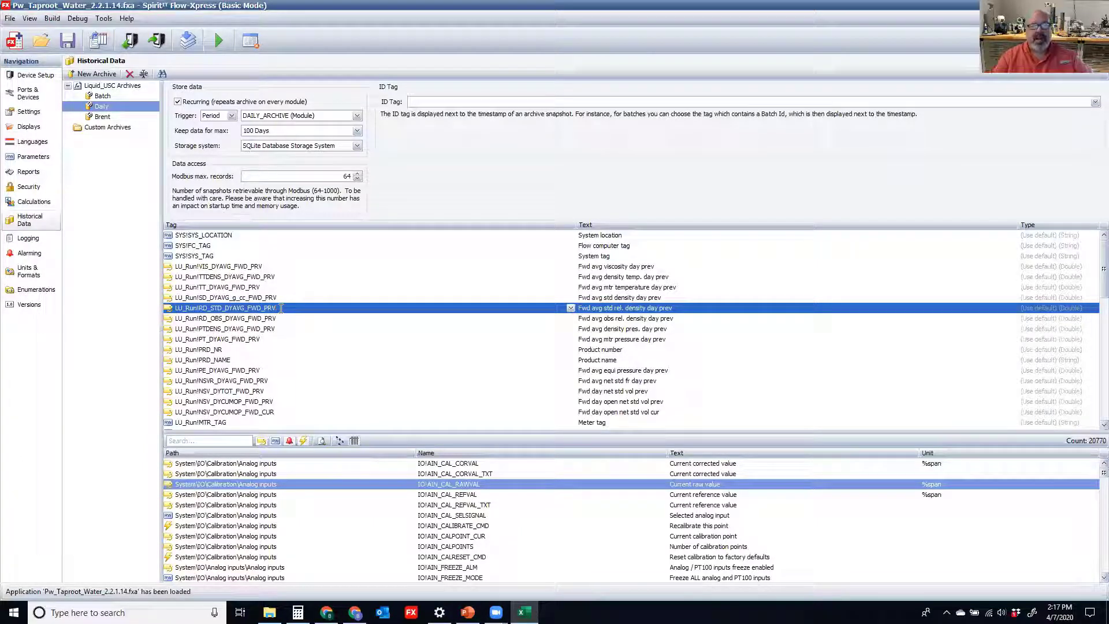
text(p)
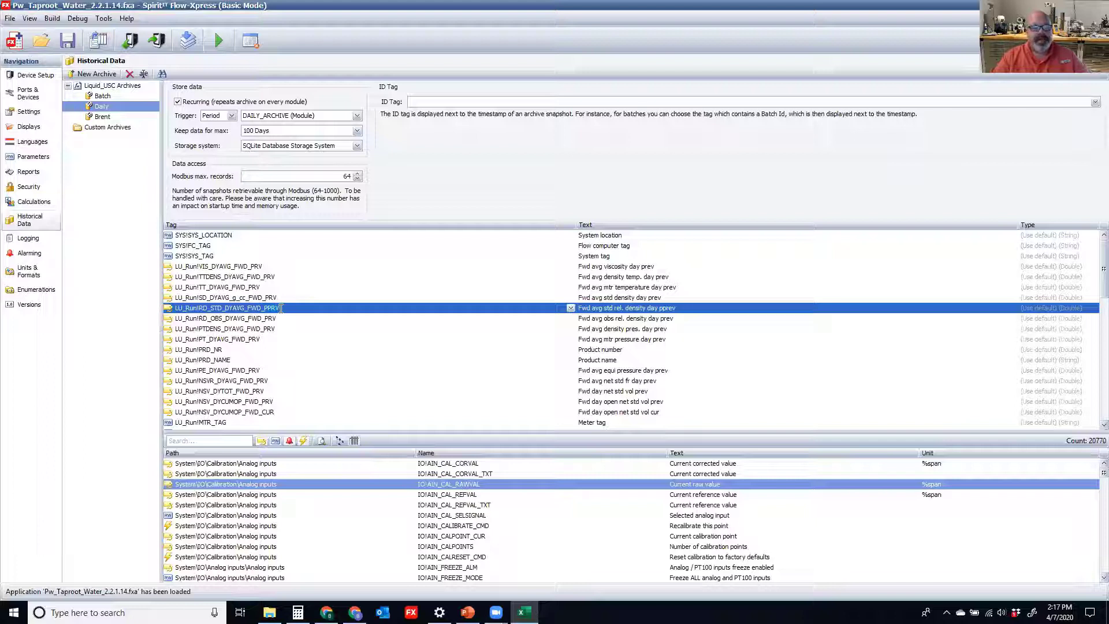
key(BackSpace)
key(BackSpace)
key(BackSpace)
key(BackSpace)
text(CUR)
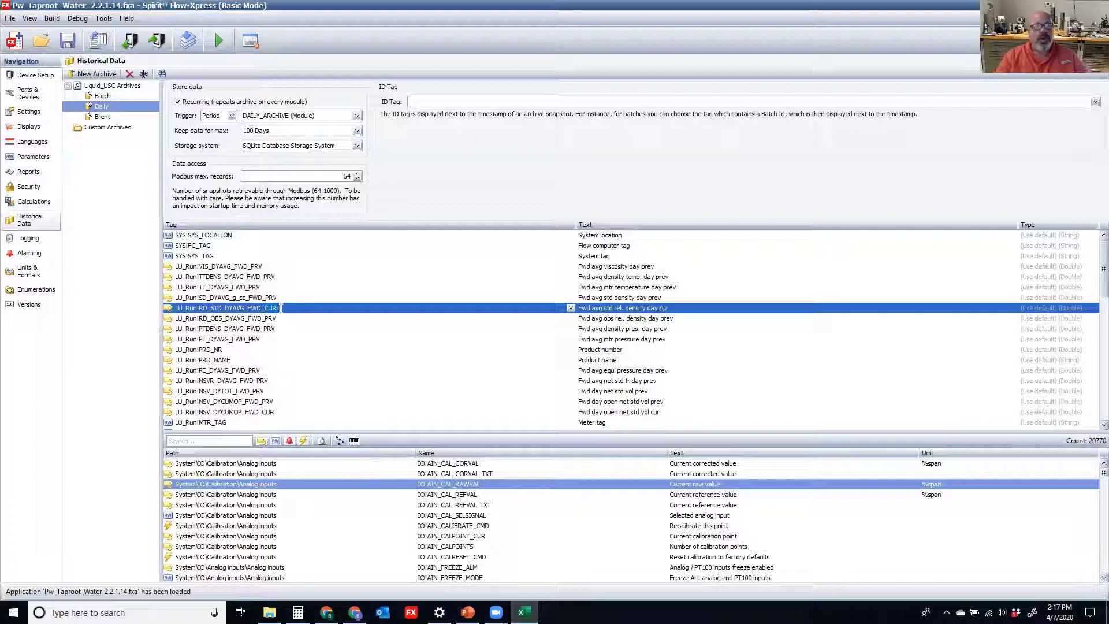
click(260, 359)
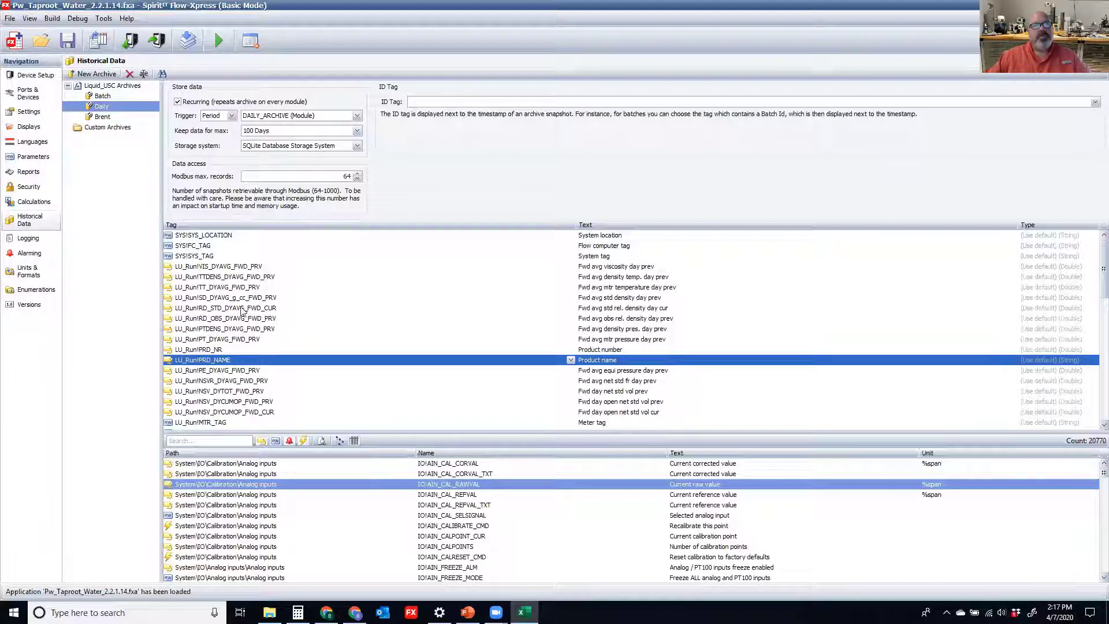
- Replace every _PRV with _CUR throughout the selected Daily archive, covering names, triggers, tags and types
click(226, 266)
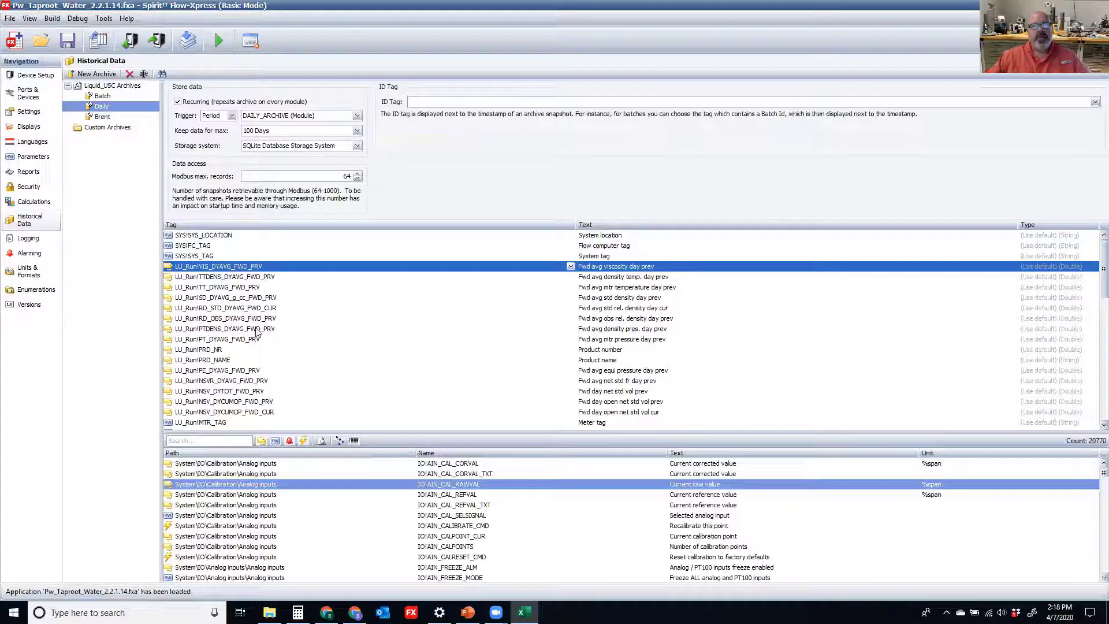
click(162, 74)
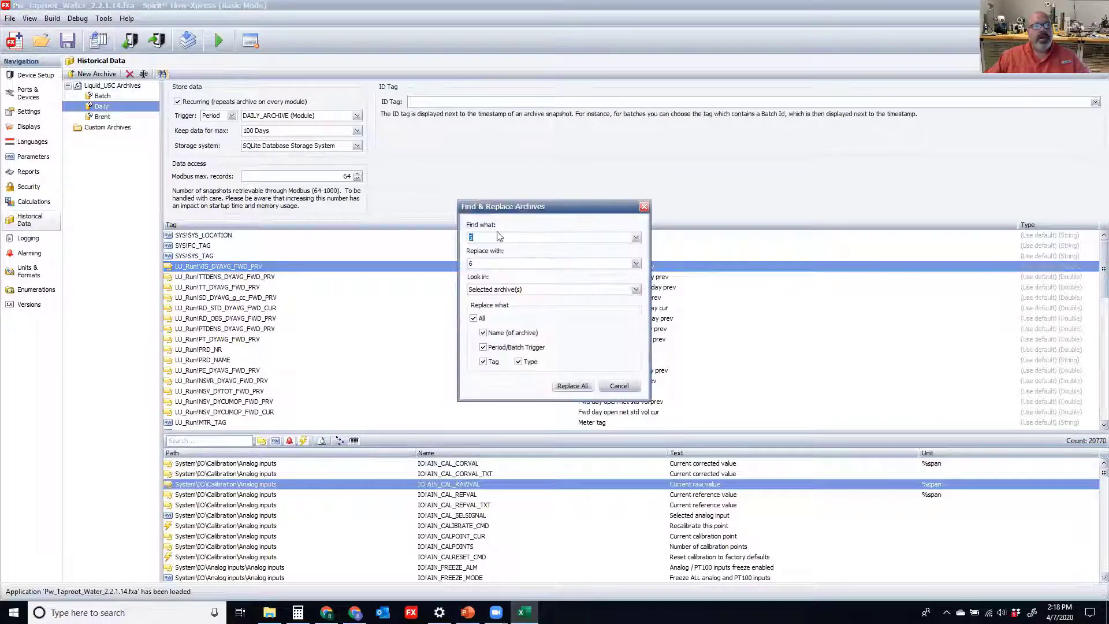
text(_PRV)
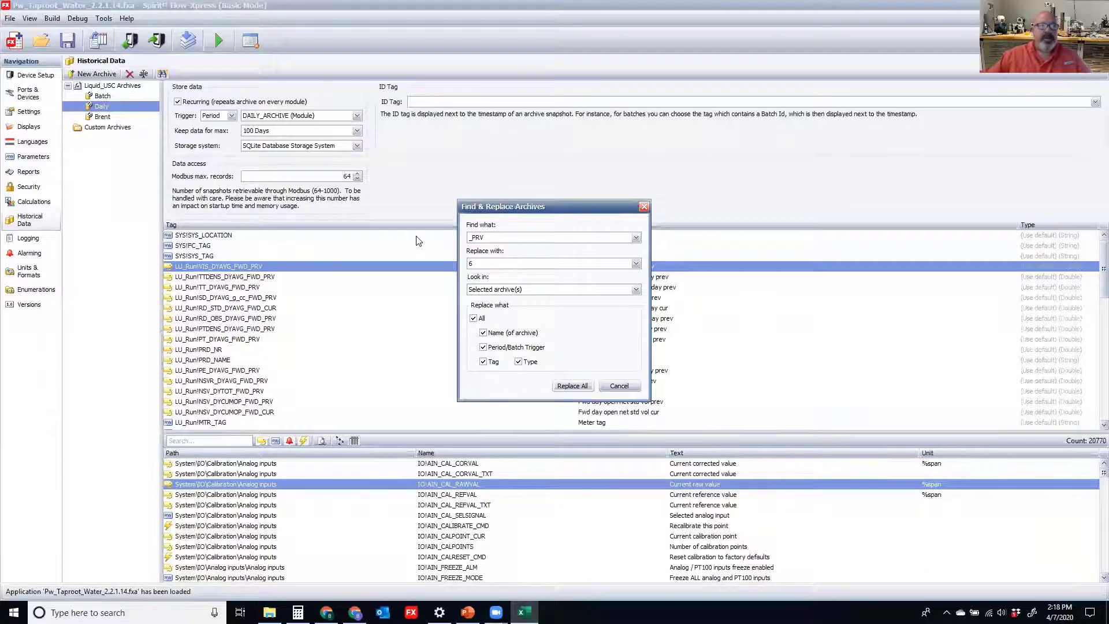
click(502, 265)
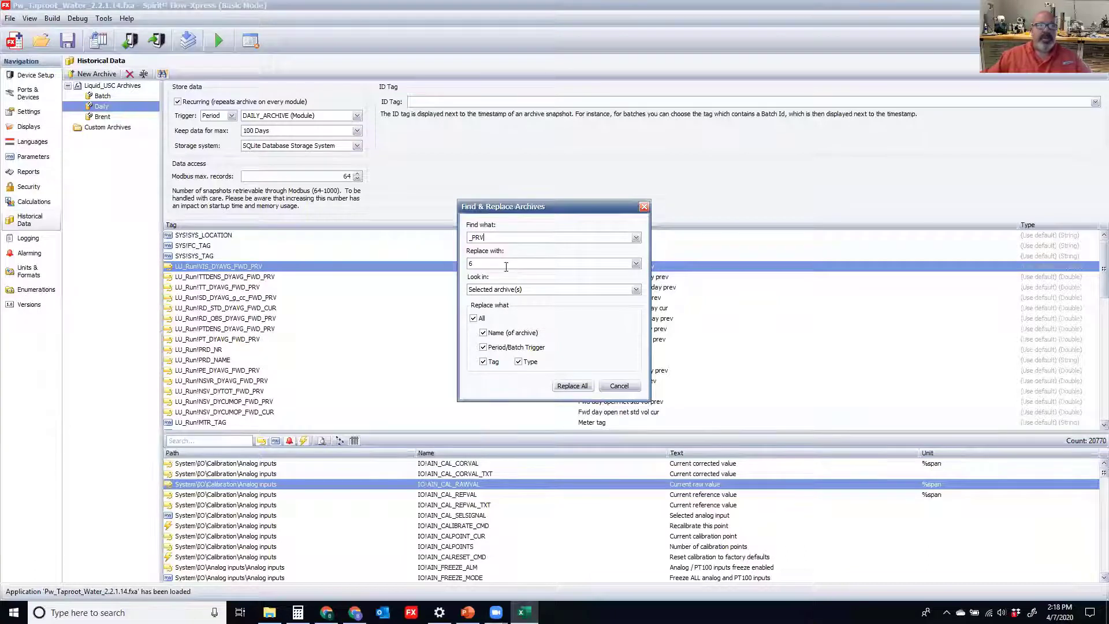
text(_CUR)
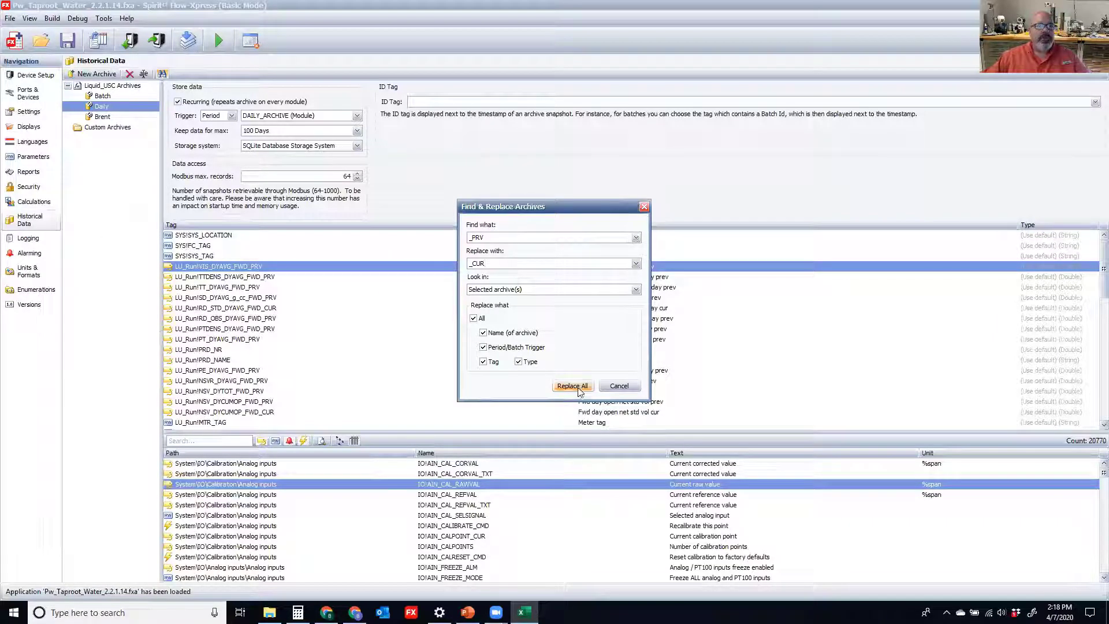
click(496, 290)
click(496, 290)
click(563, 386)
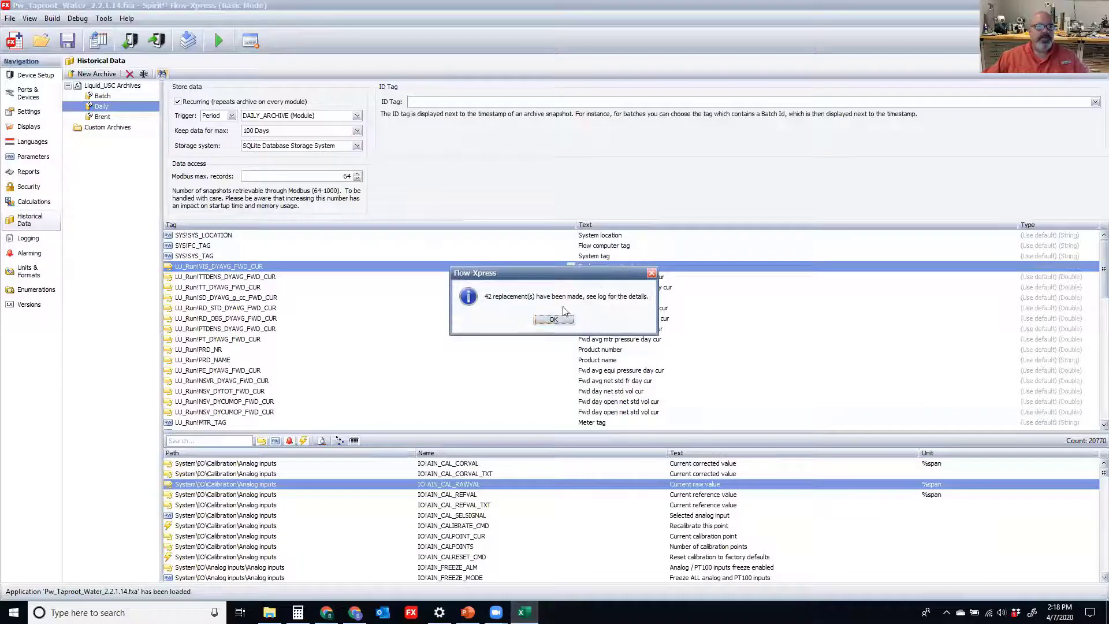
click(556, 319)
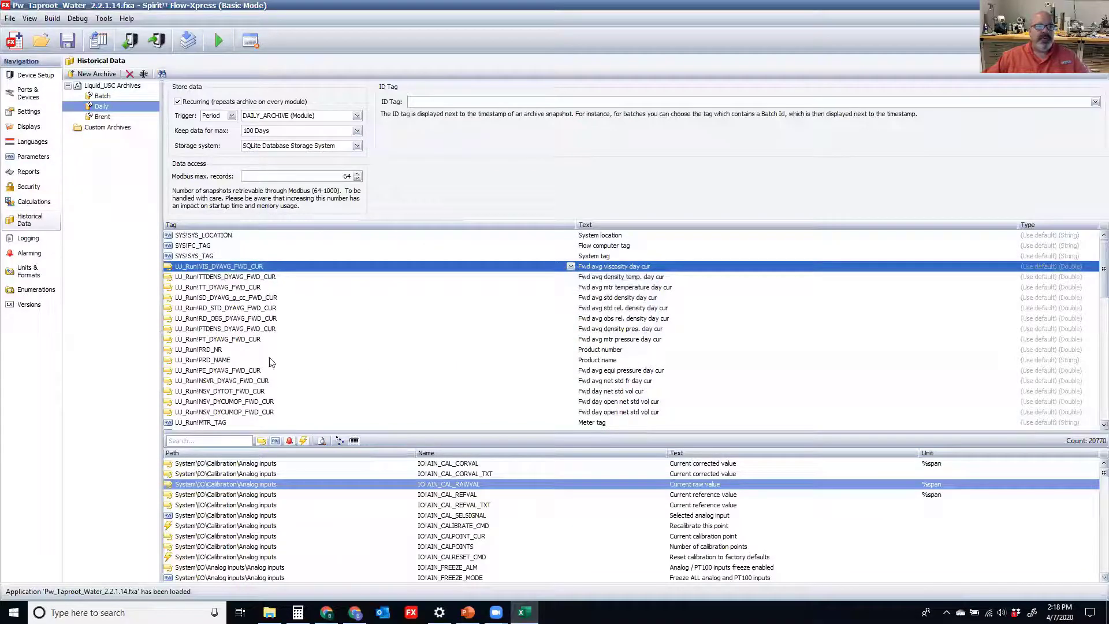
- Delete the invalid tags LU_Run!DAILY_STARTTIME_CUR, LU_Run!DAILY_STARTDATE_CUR and LU_Run!DAILY_ENDTIME_CUR from the Daily archive
scroll(287, 322, down, 6)
scroll(287, 335, down, 6)
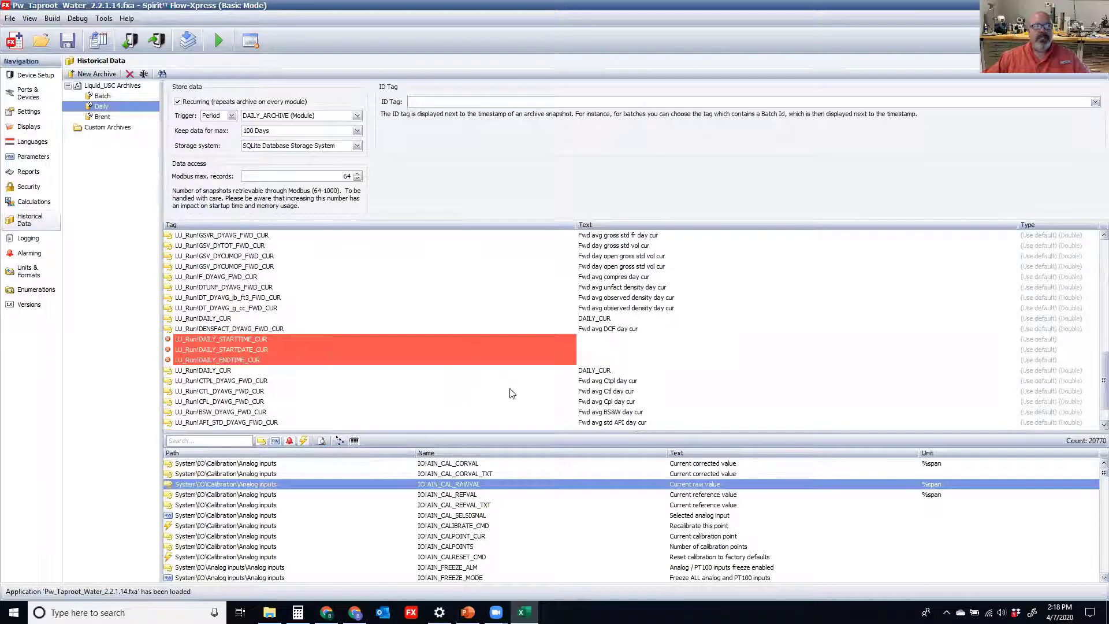
scroll(497, 399, down, 1)
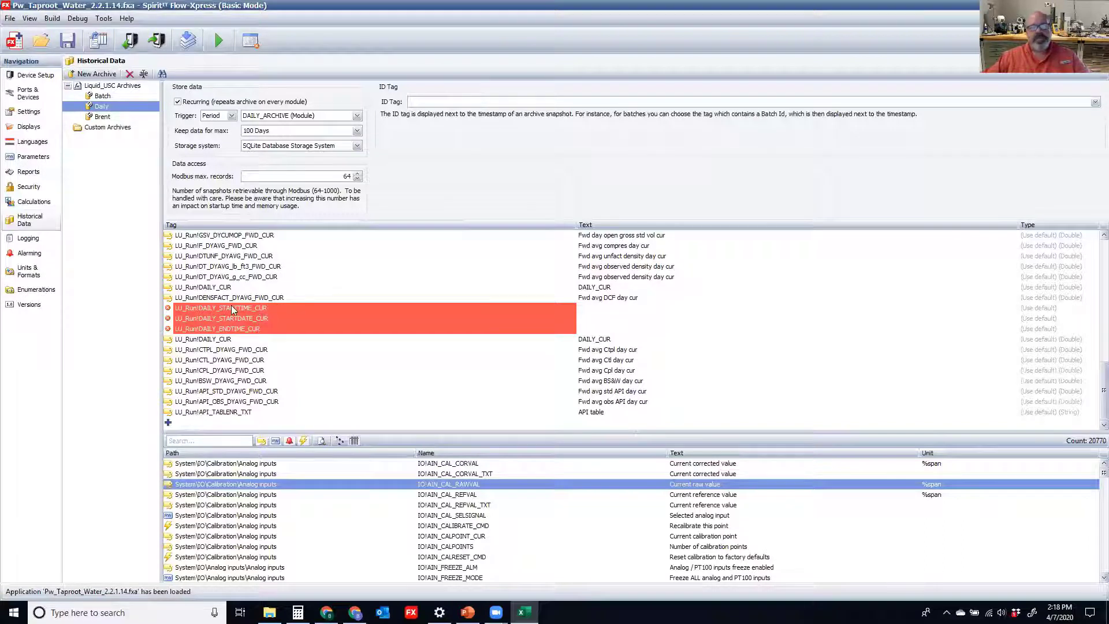
shift+click(184, 309)
click(186, 318)
click(184, 310)
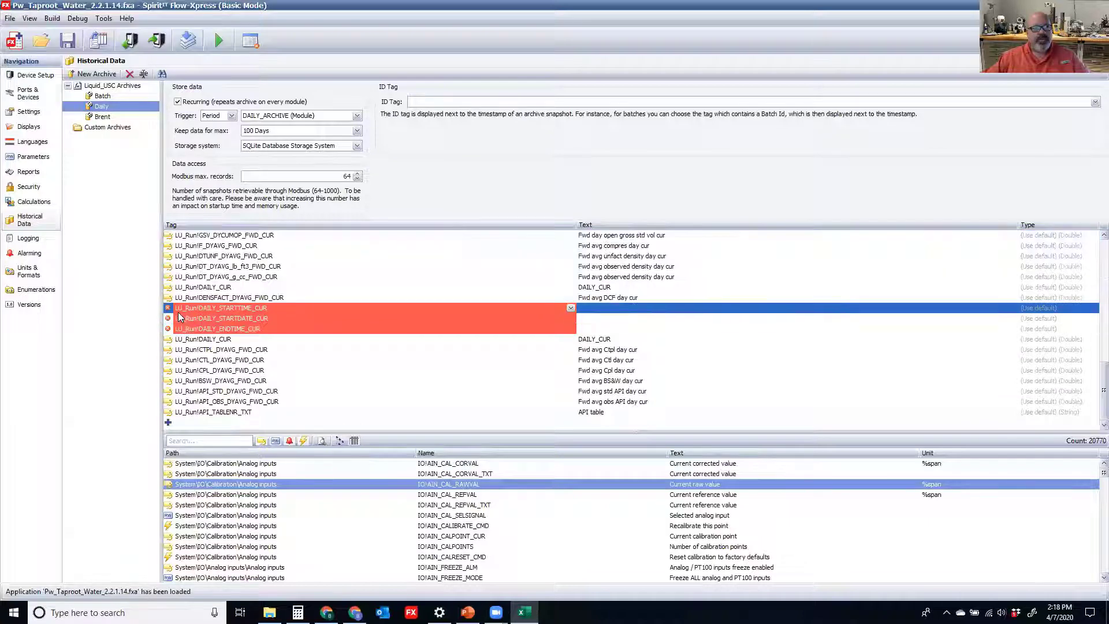
shift+click(186, 330)
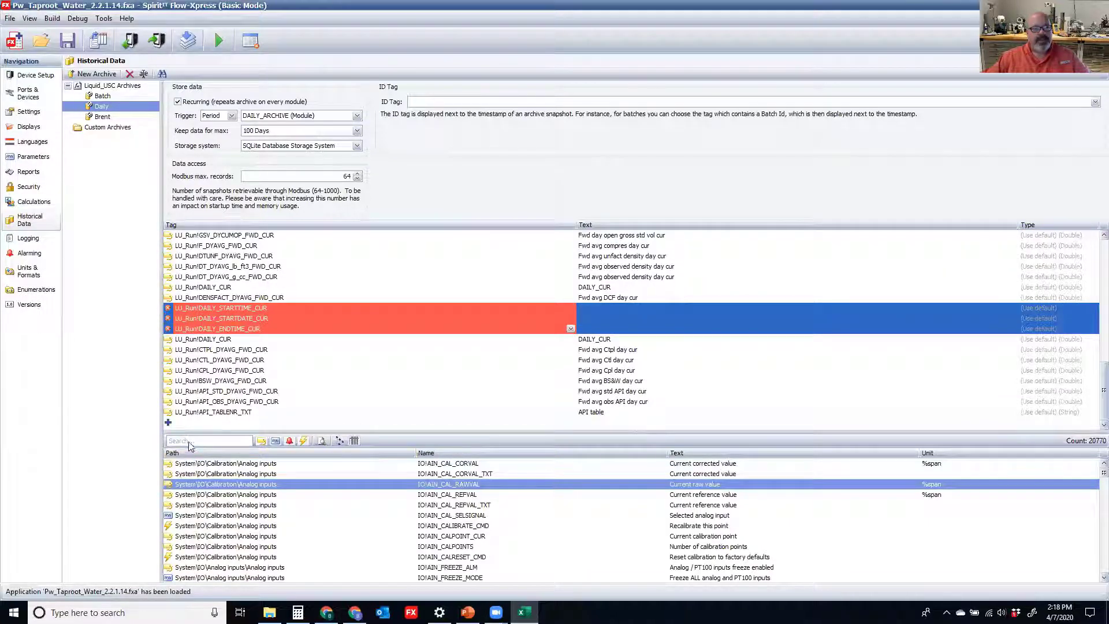
right_click(210, 322)
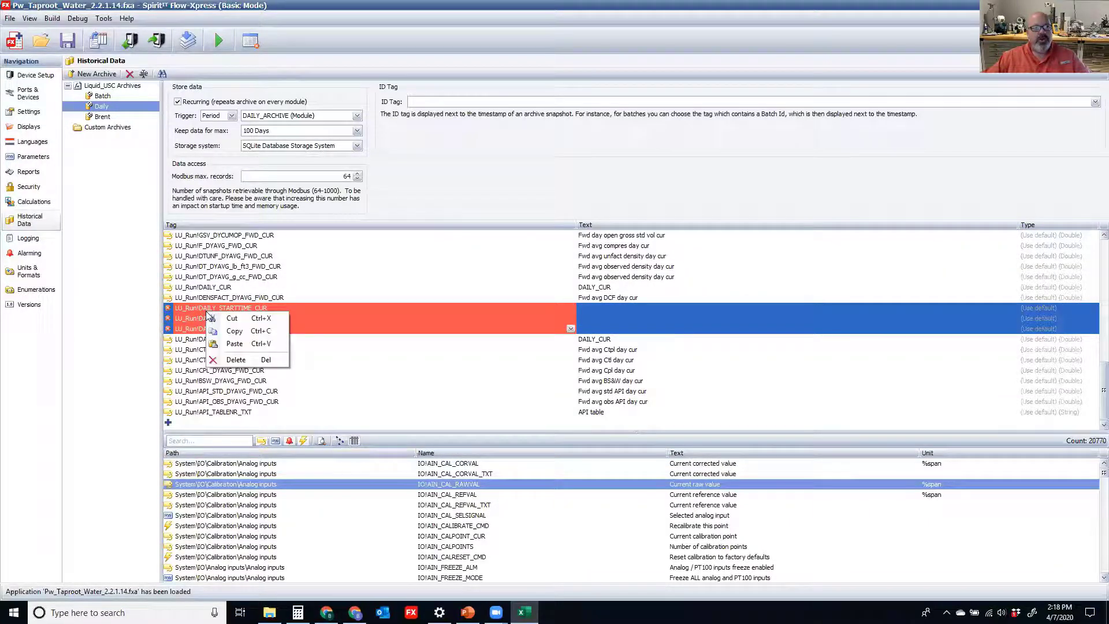
click(237, 360)
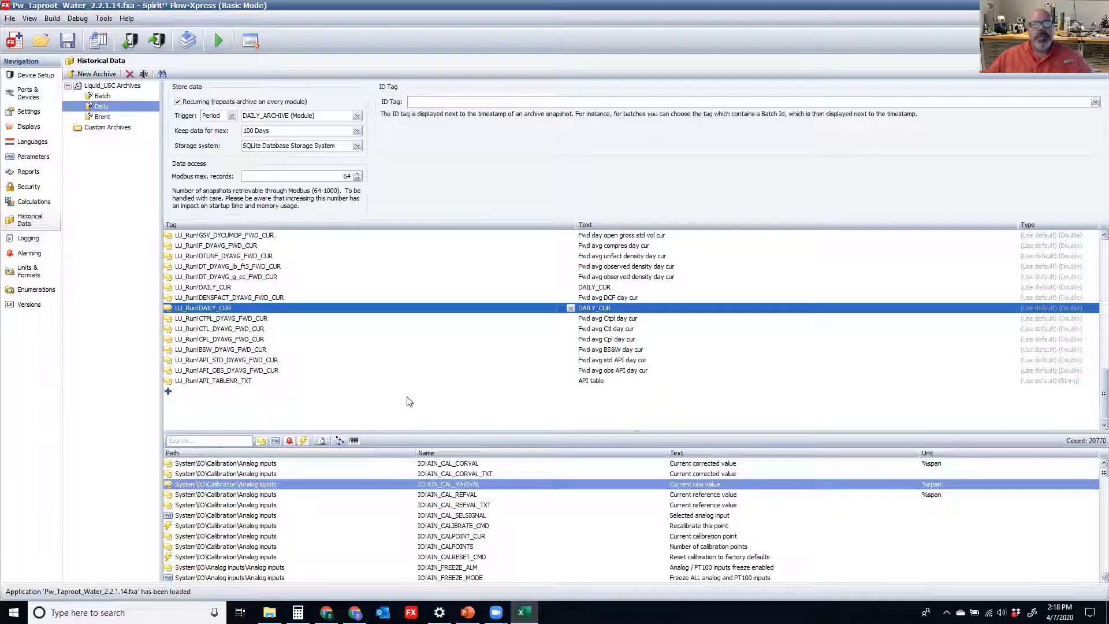
- Switch to the Flow-X web interface in Chrome, leave the common settings without saving, and open the Batch historical data
click(326, 613)
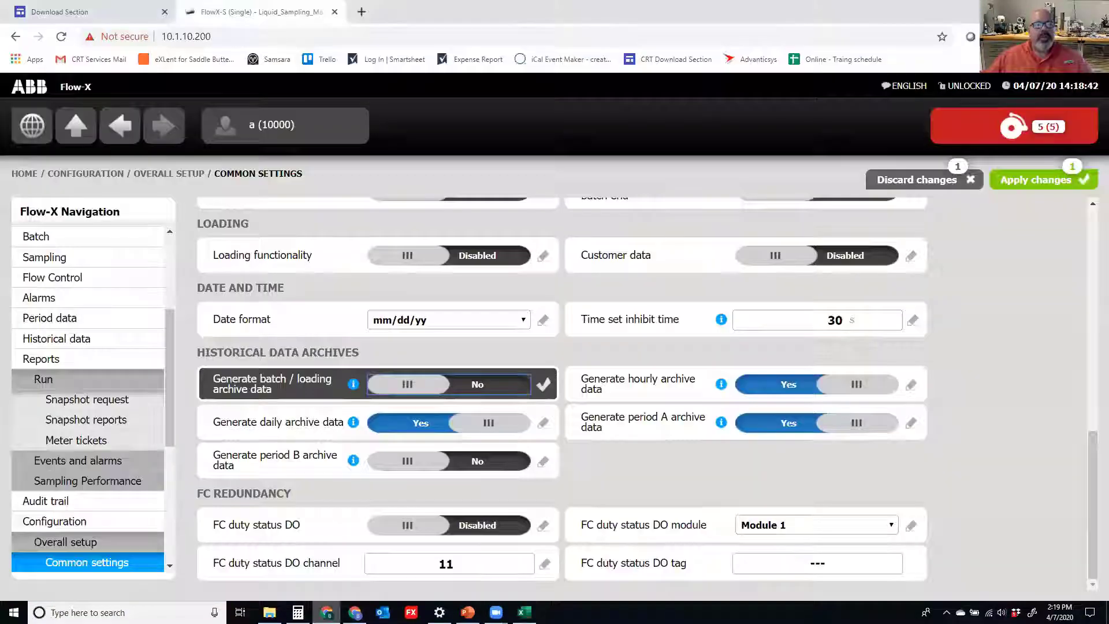
click(67, 174)
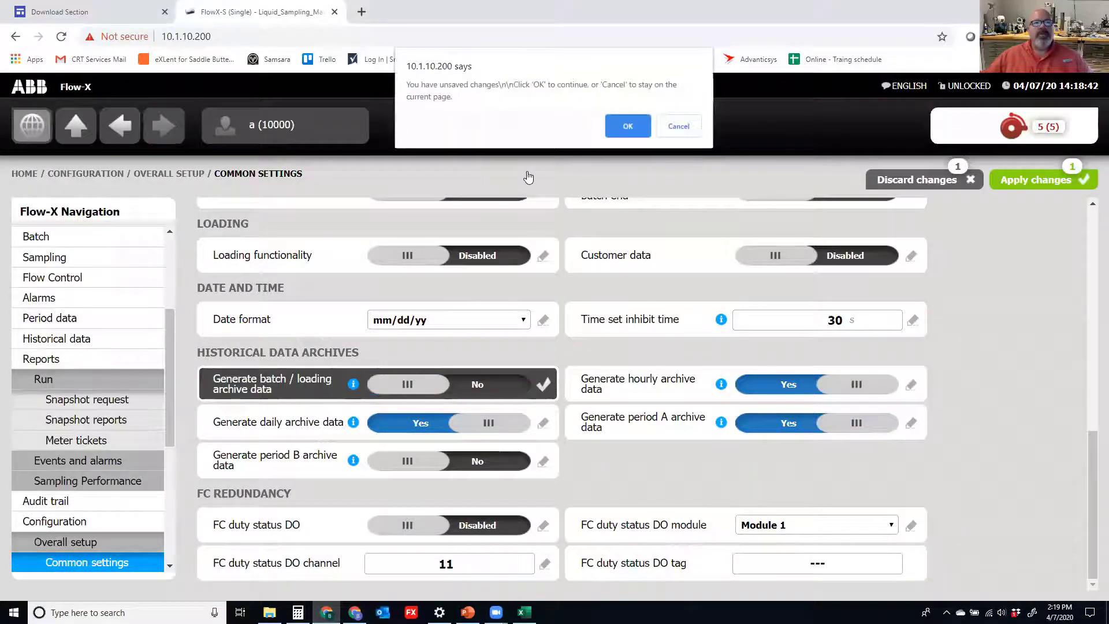
click(620, 127)
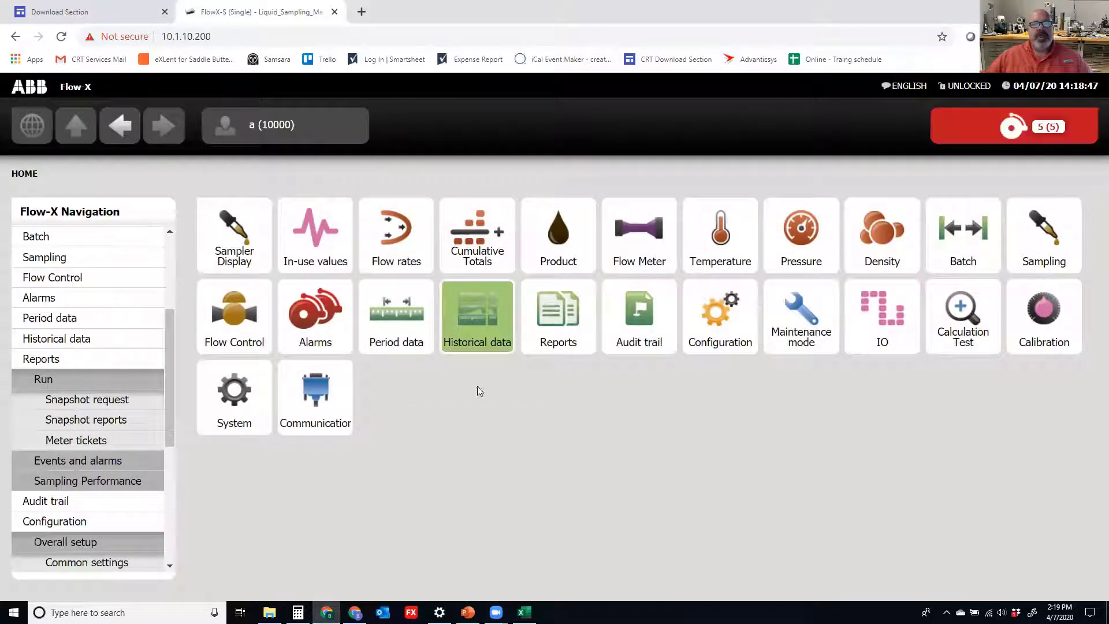
click(488, 351)
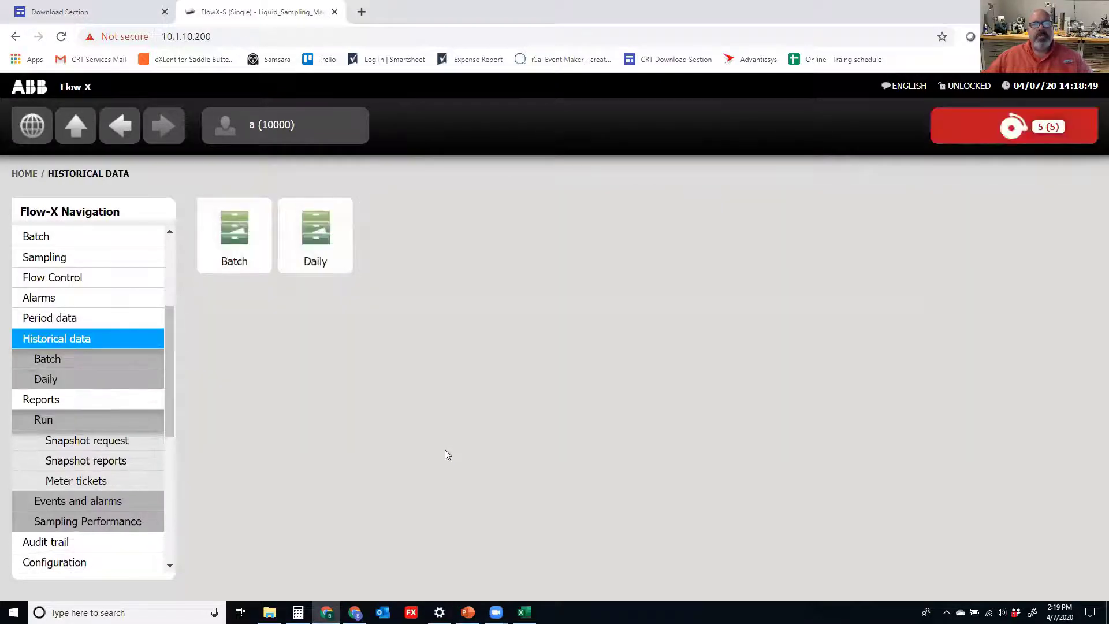
click(250, 254)
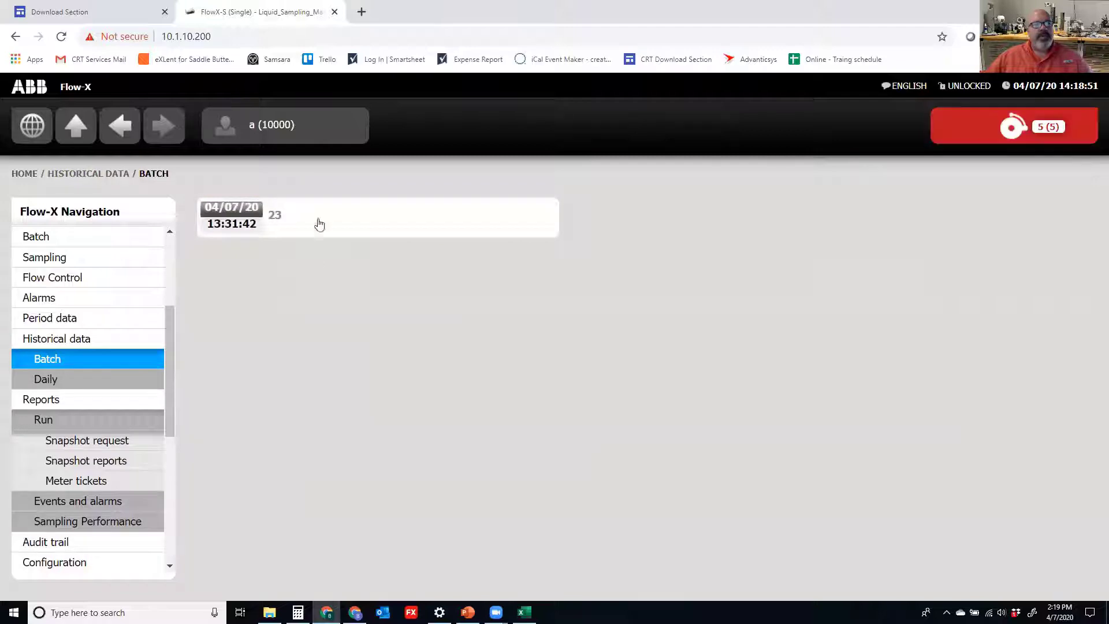
- Open the batch record stamped 04/07/20 13:31:42 and look through its archived values
click(272, 221)
scroll(468, 407, down, 6)
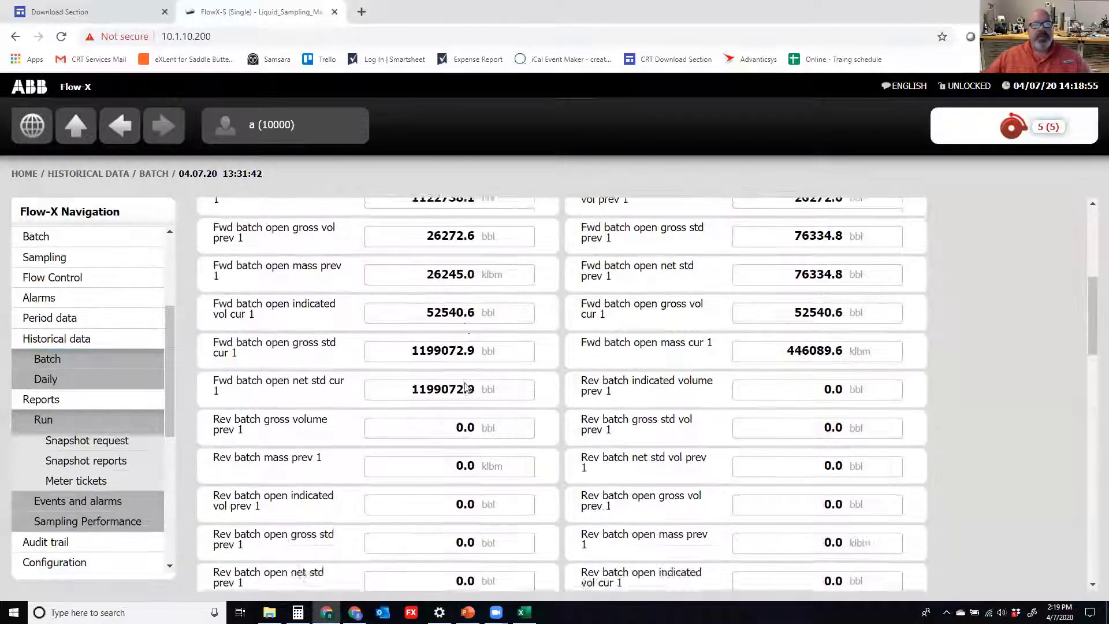
scroll(467, 387, down, 9)
scroll(465, 384, down, 5)
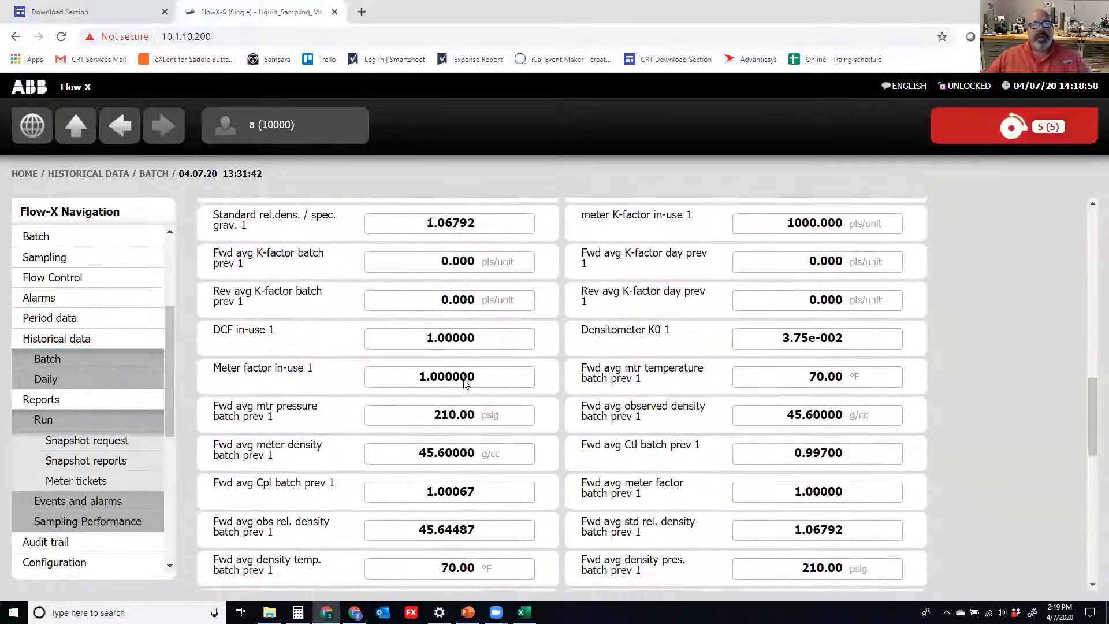
scroll(465, 387, up, 15)
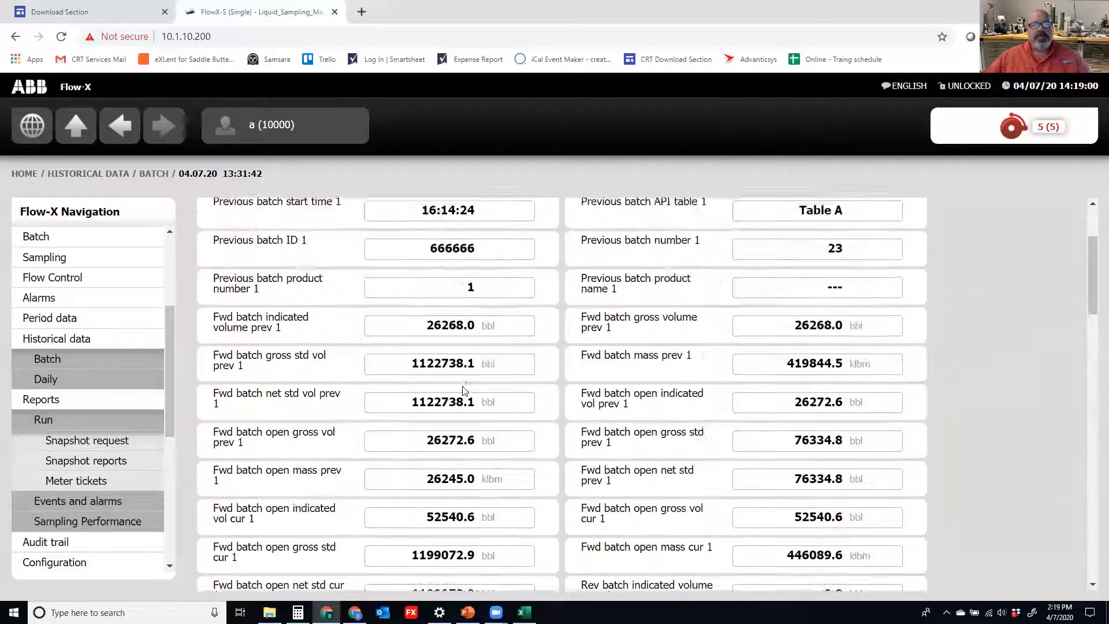
scroll(465, 391, up, 3)
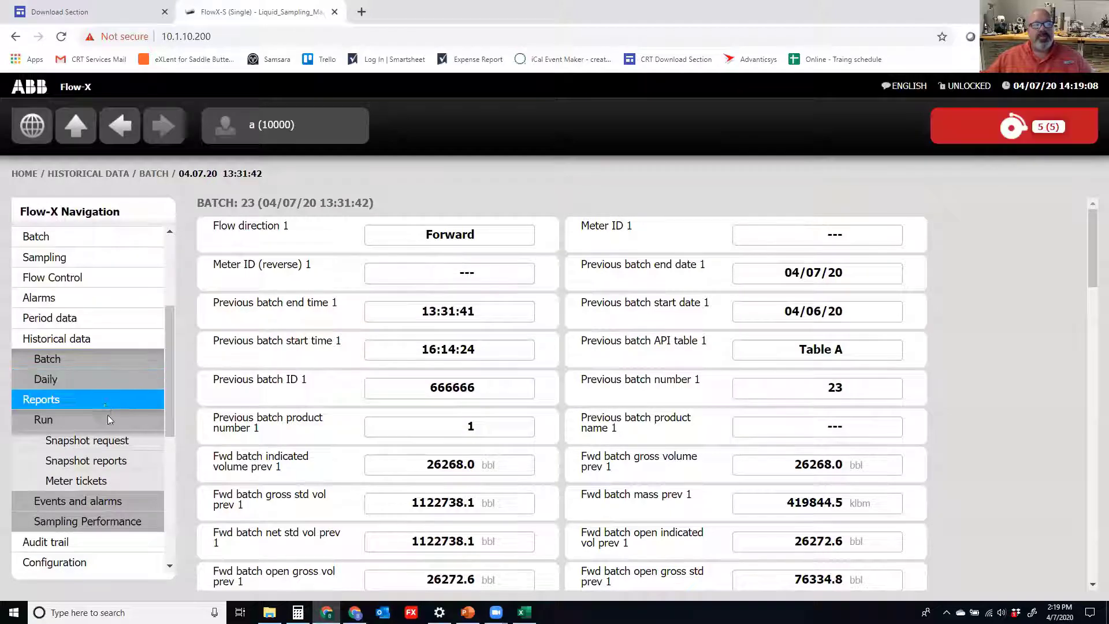
- View the run's stored meter tickets, and return to the list of Batch historical records
click(119, 483)
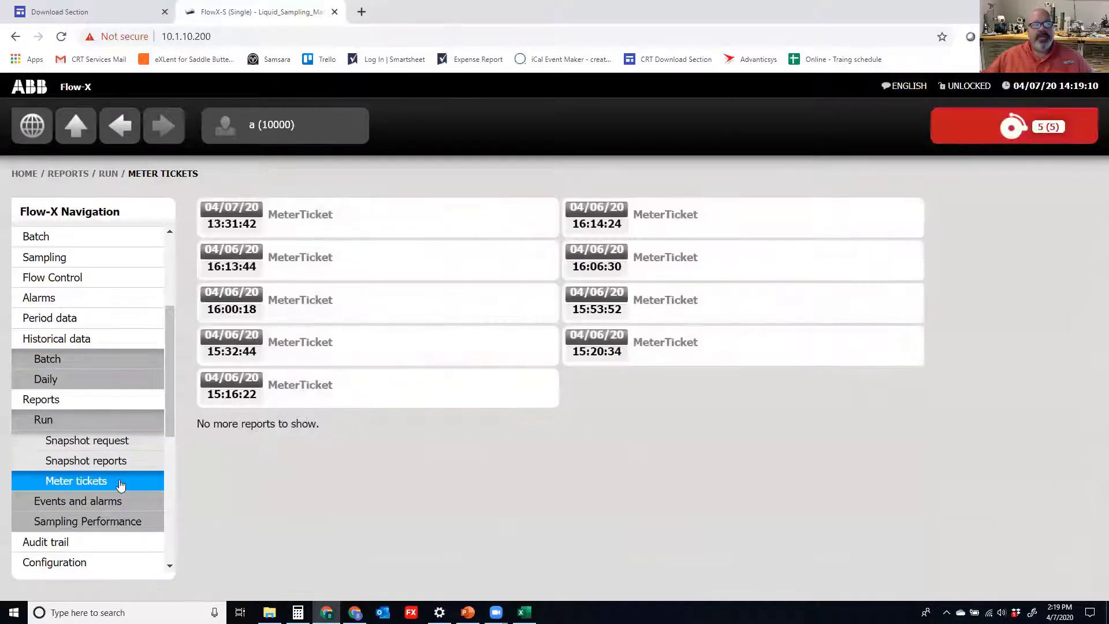
scroll(119, 484, down, 3)
scroll(119, 484, up, 3)
click(94, 363)
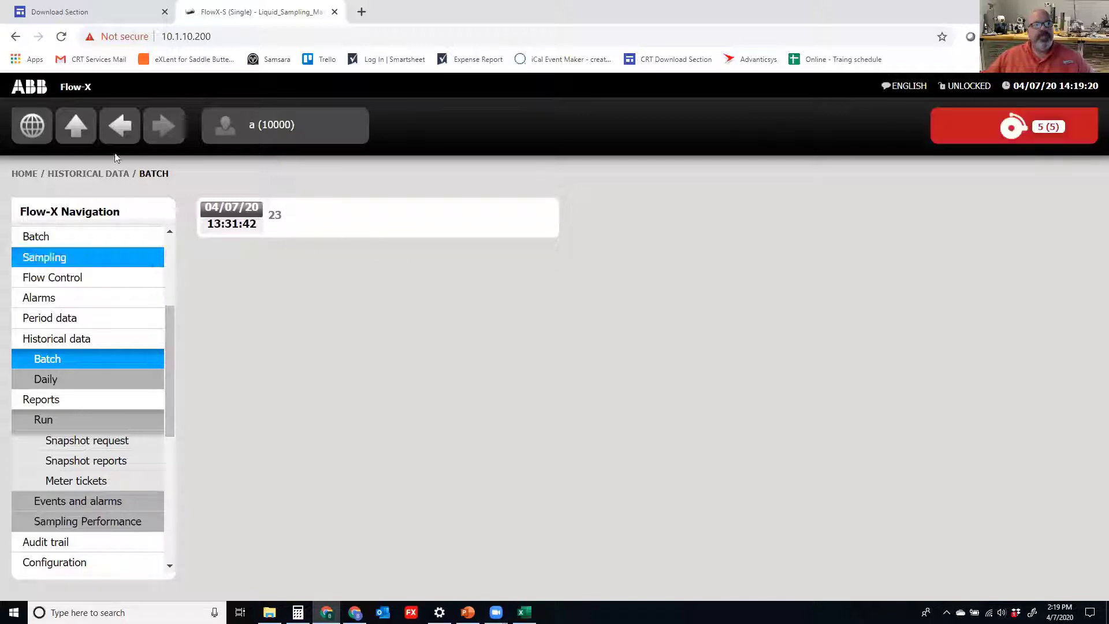
- Switch back to Flow-Xpress and add a historical data display under Historical data > Run in the Liquid_USC displays
click(524, 611)
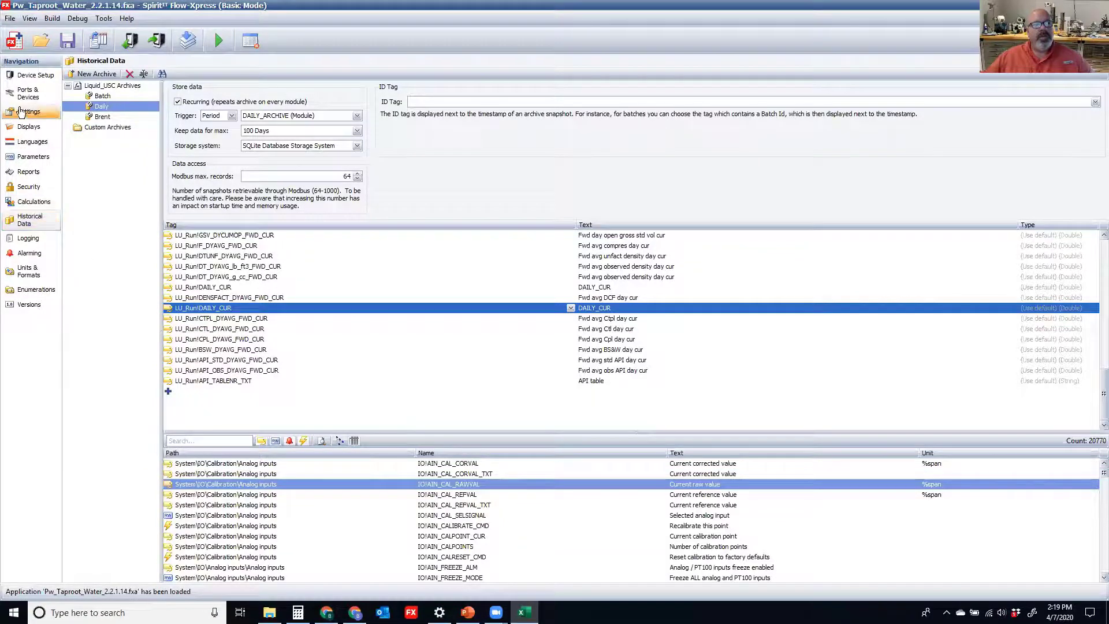
click(31, 127)
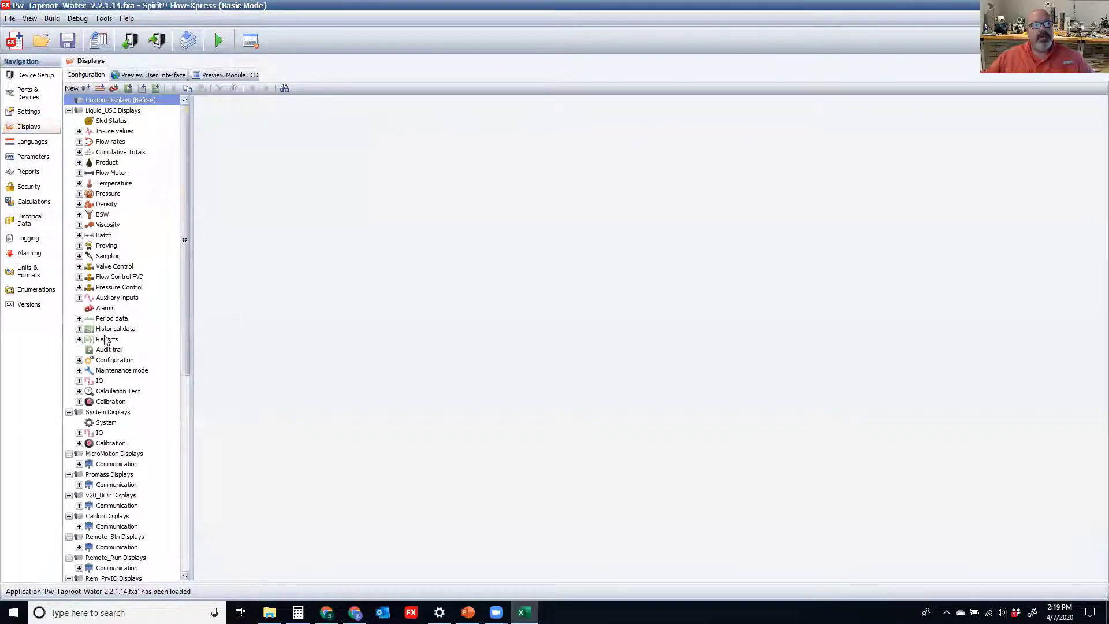
click(79, 329)
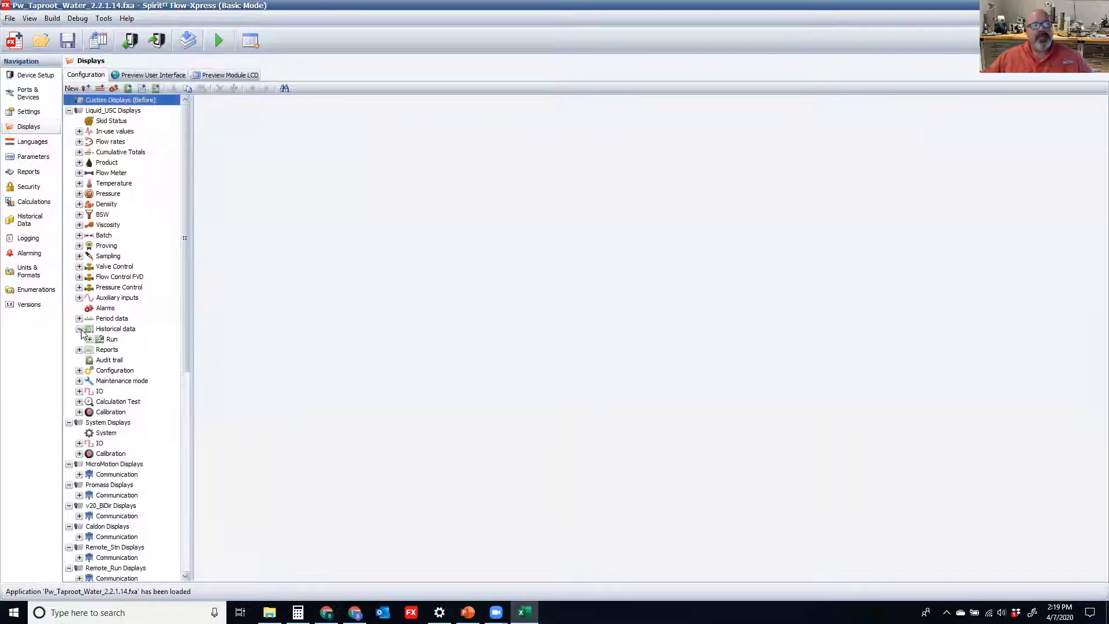
click(89, 339)
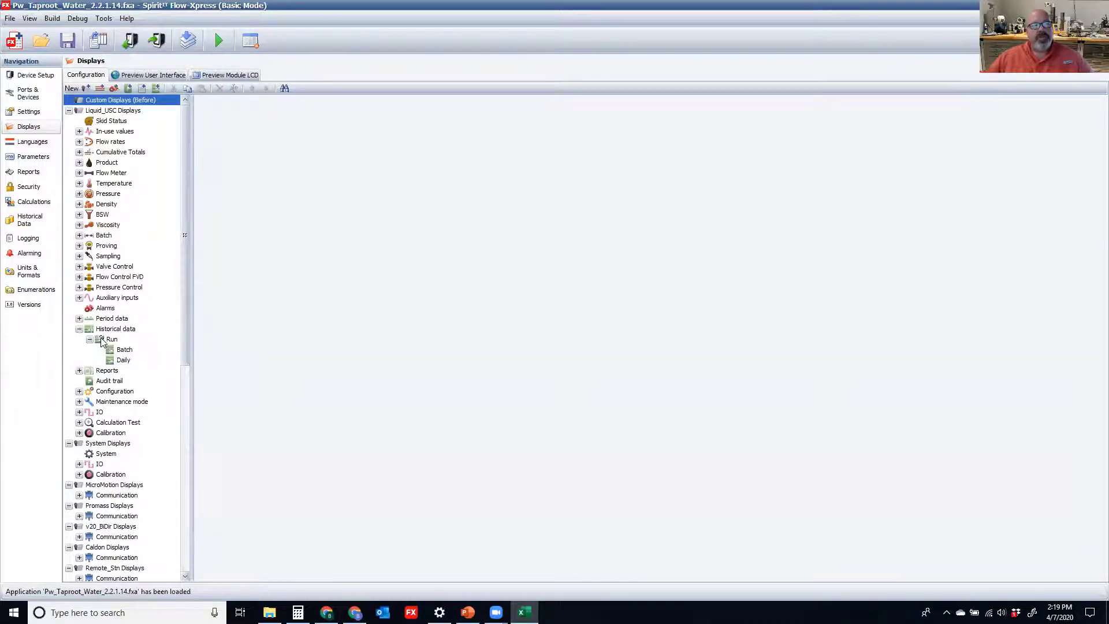
click(109, 343)
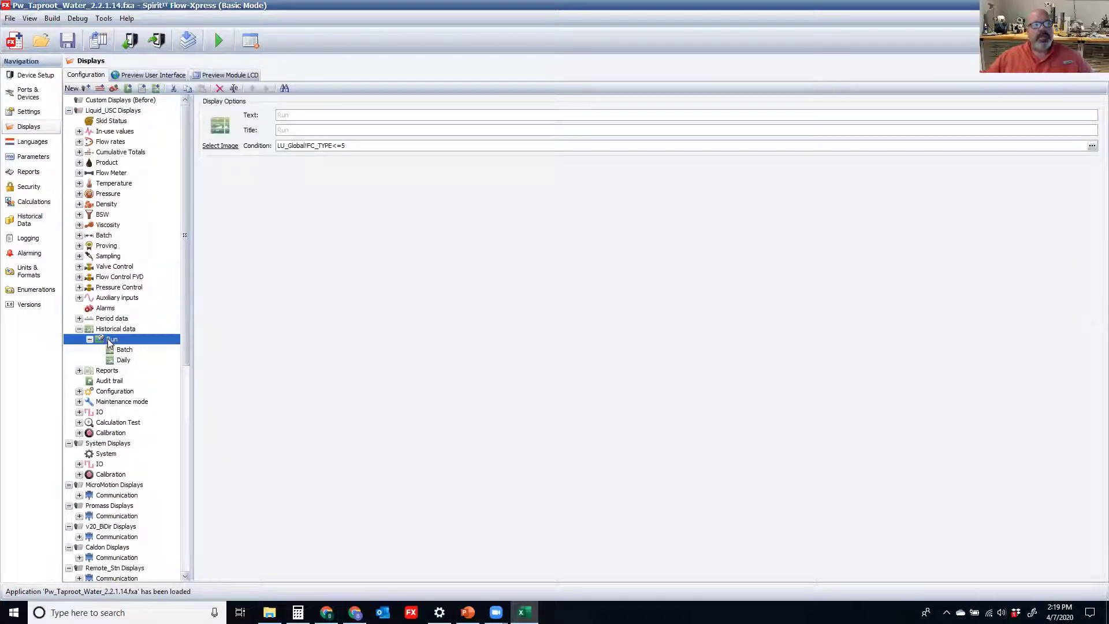
right_click(109, 342)
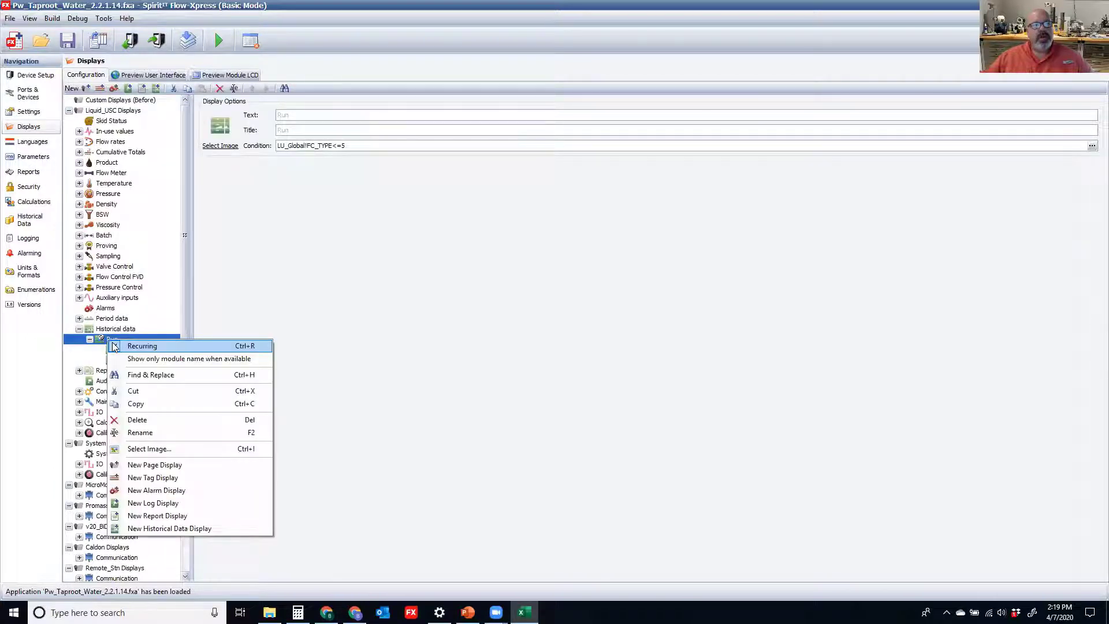
click(242, 528)
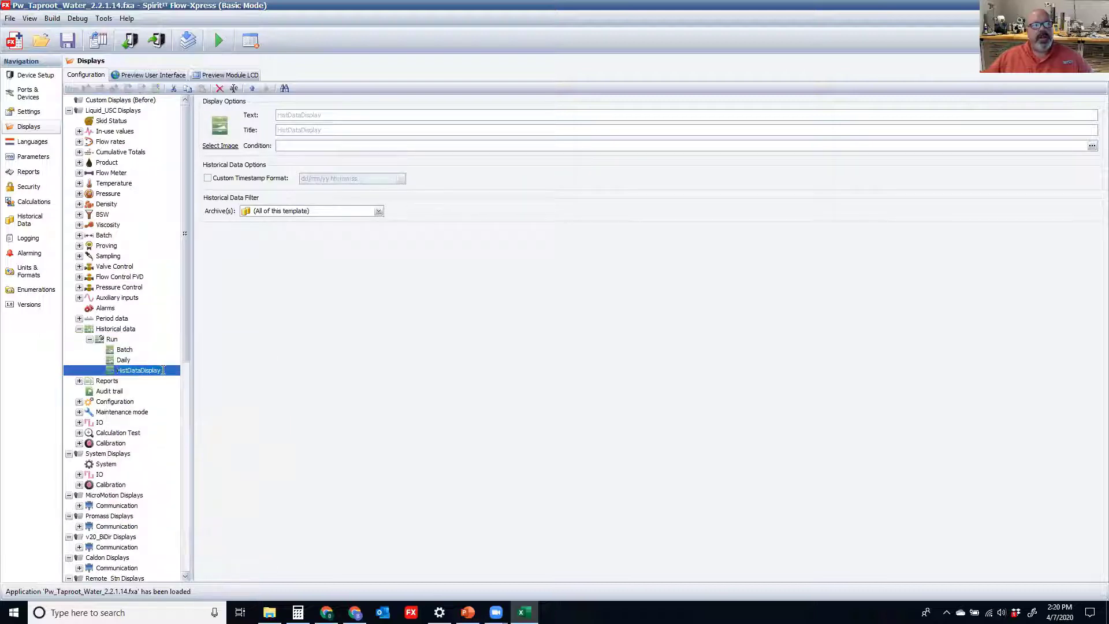
- Give the new historical data display the same name as the newly created archive and filter it to that archive
text(Brent)
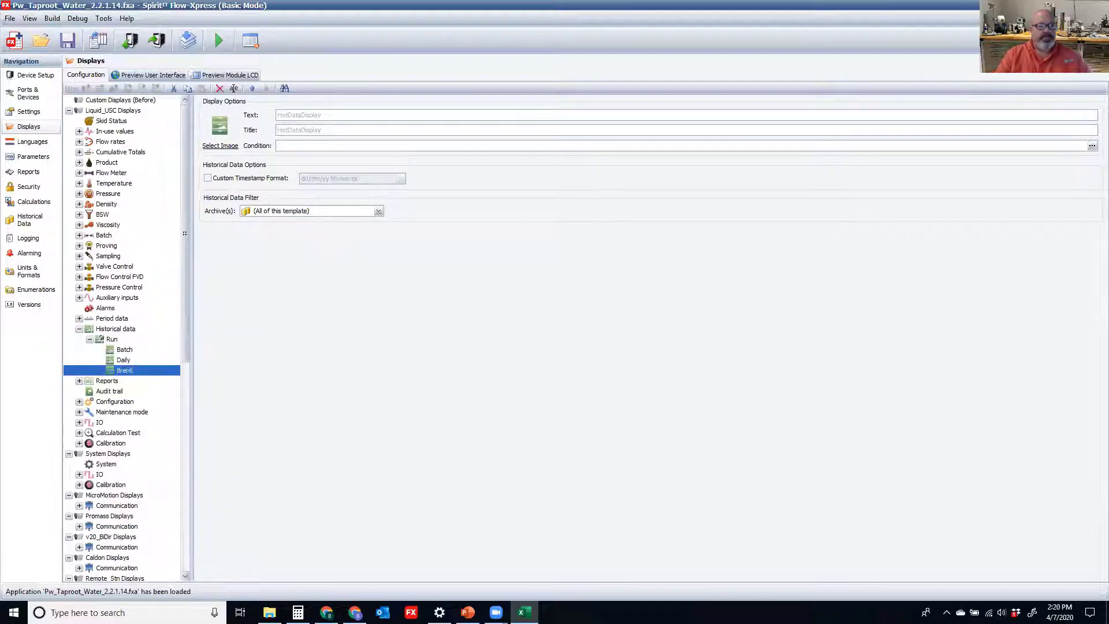
key(Return)
click(332, 213)
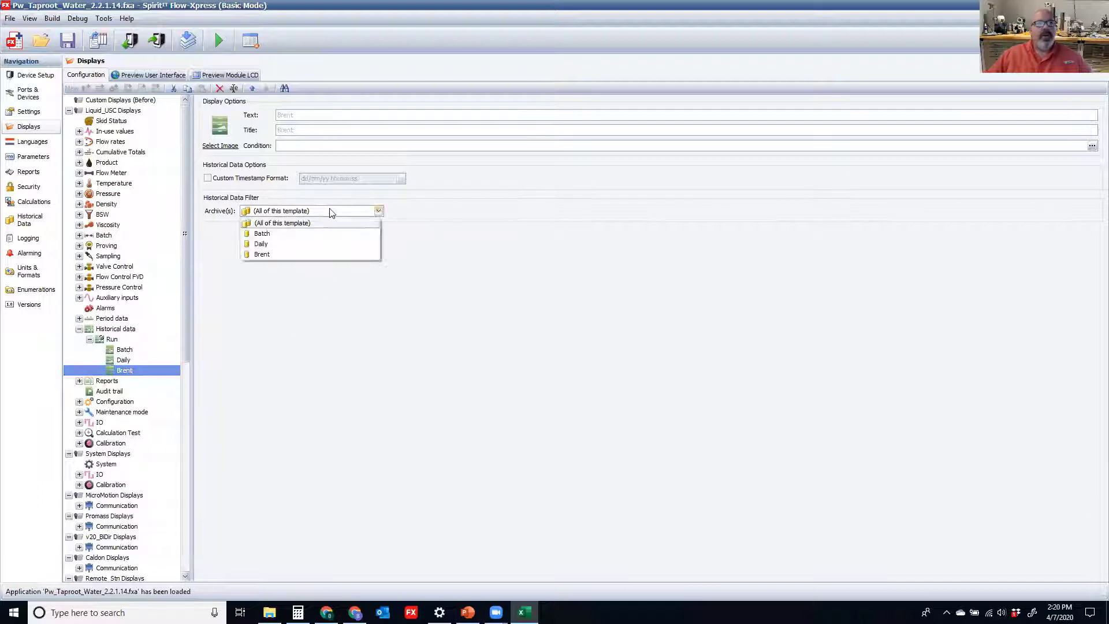
click(270, 253)
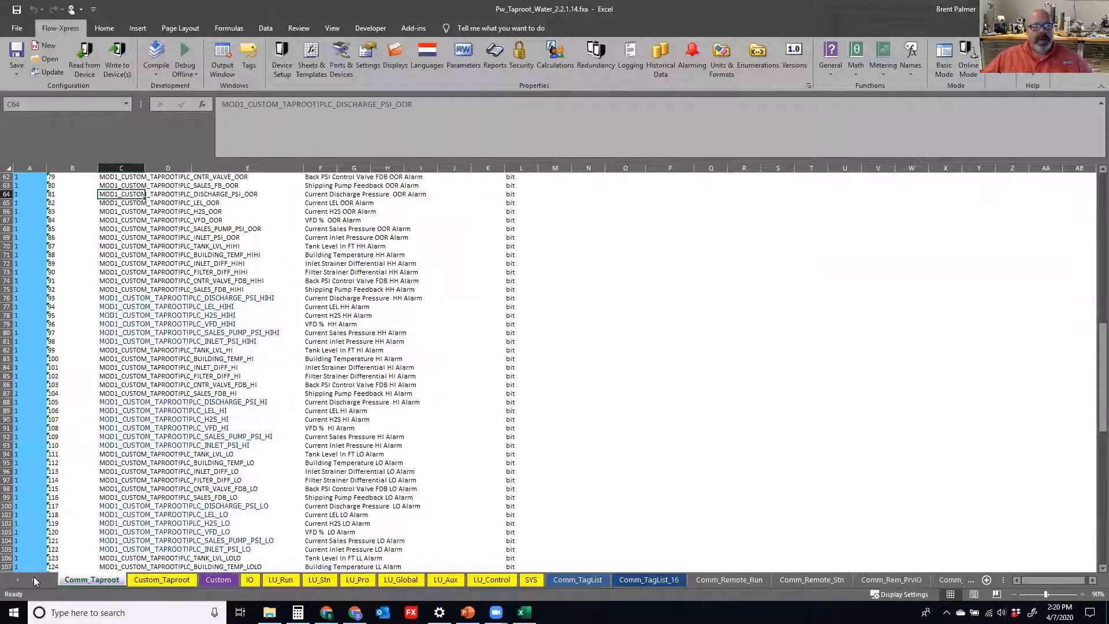
- Open the Comm_Omni_v20 communication sheet from the full list of workbook sheets
right_click(8, 580)
scroll(66, 524, down, 3)
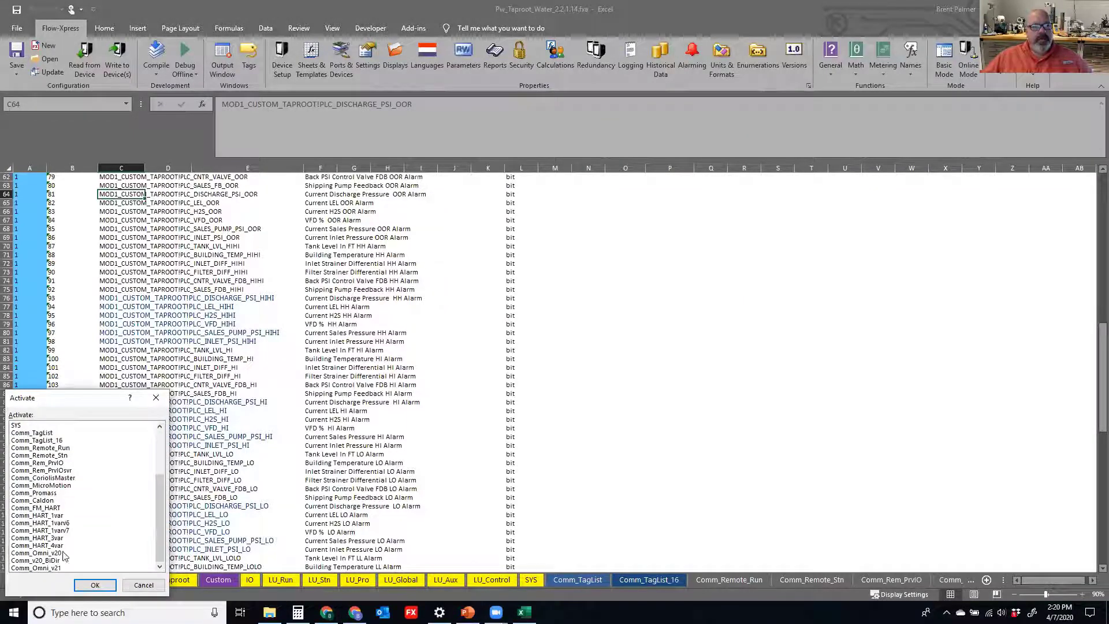
click(35, 552)
click(94, 585)
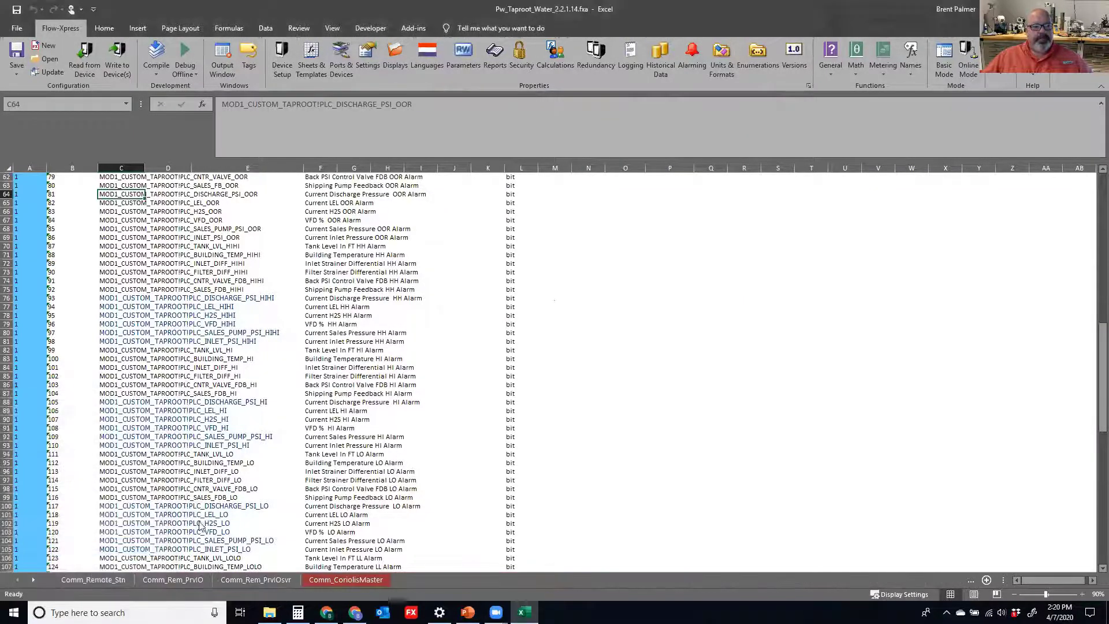
- Find the Meter #1 registers starting at 5101 in Comm_Omni_v20 and examine their current batch and cumulative total tags
scroll(287, 492, down, 4)
scroll(466, 441, down, 6)
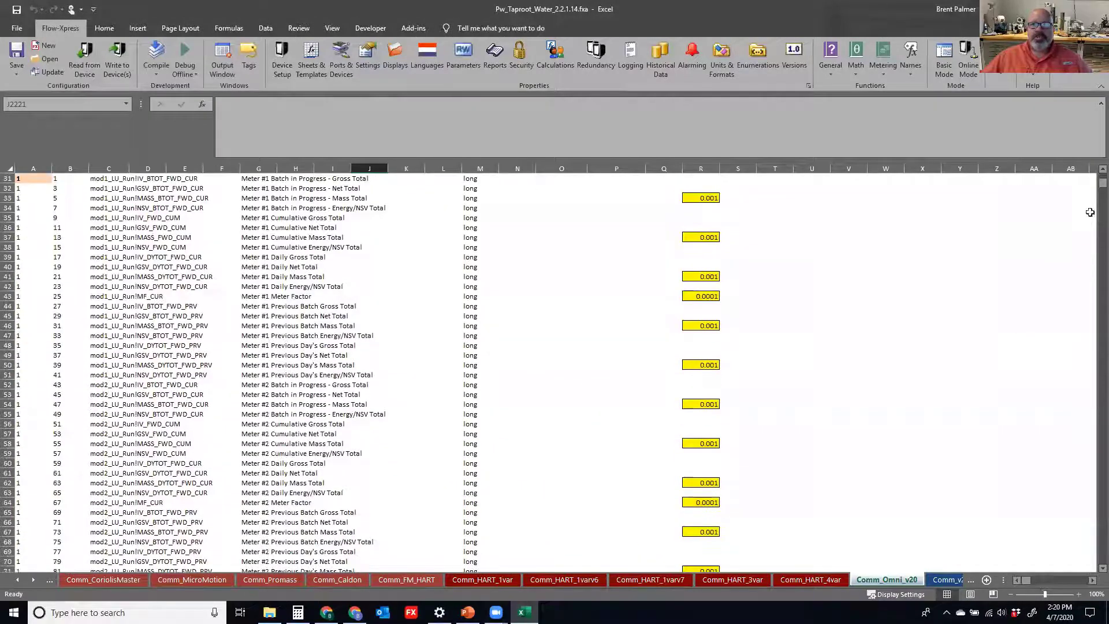
drag(1094, 183, 1093, 350)
scroll(370, 317, up, 20)
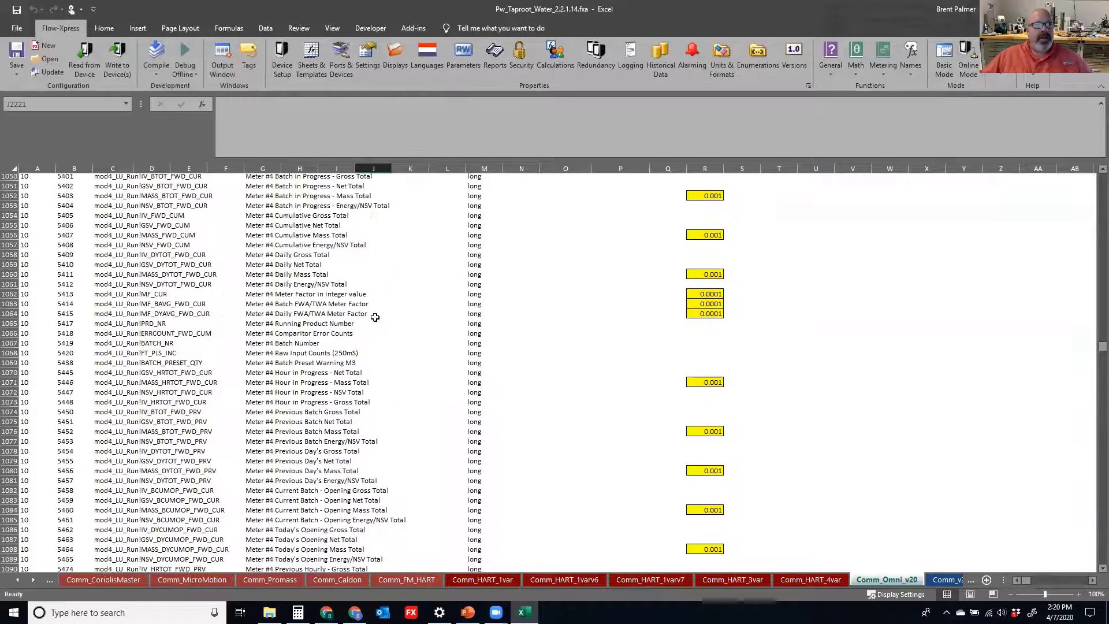
scroll(383, 323, up, 20)
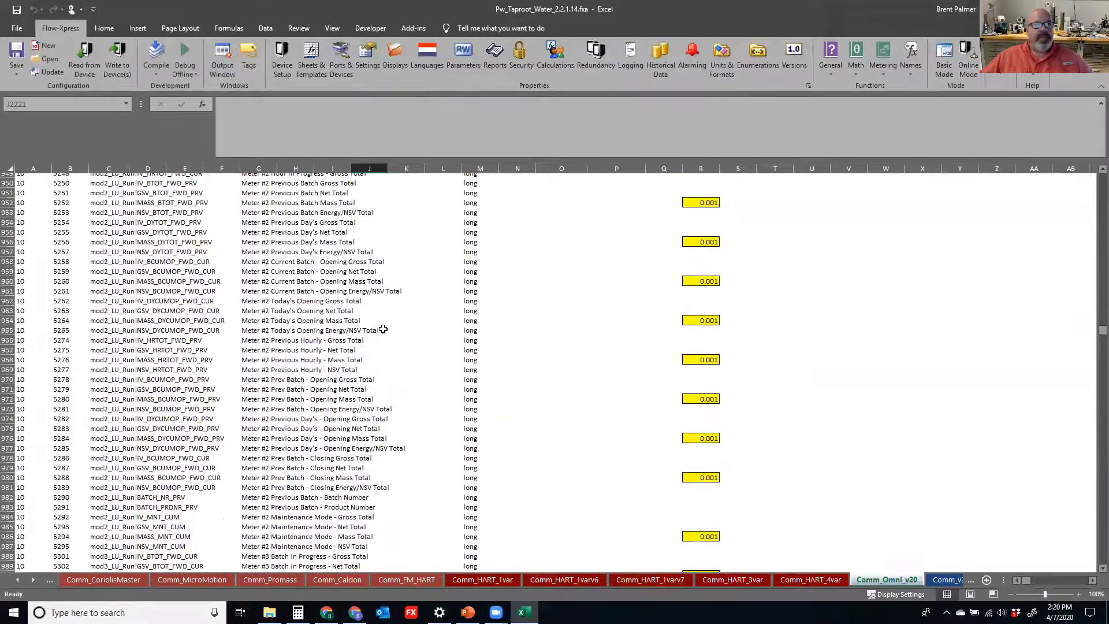
scroll(383, 333, up, 15)
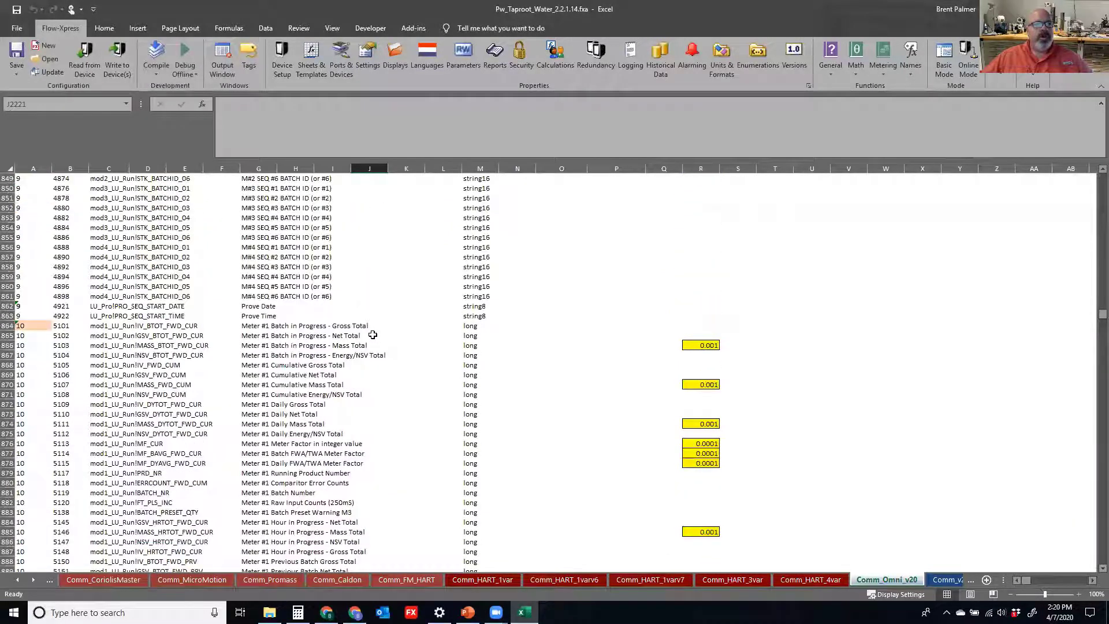
click(124, 327)
drag(125, 327, 204, 355)
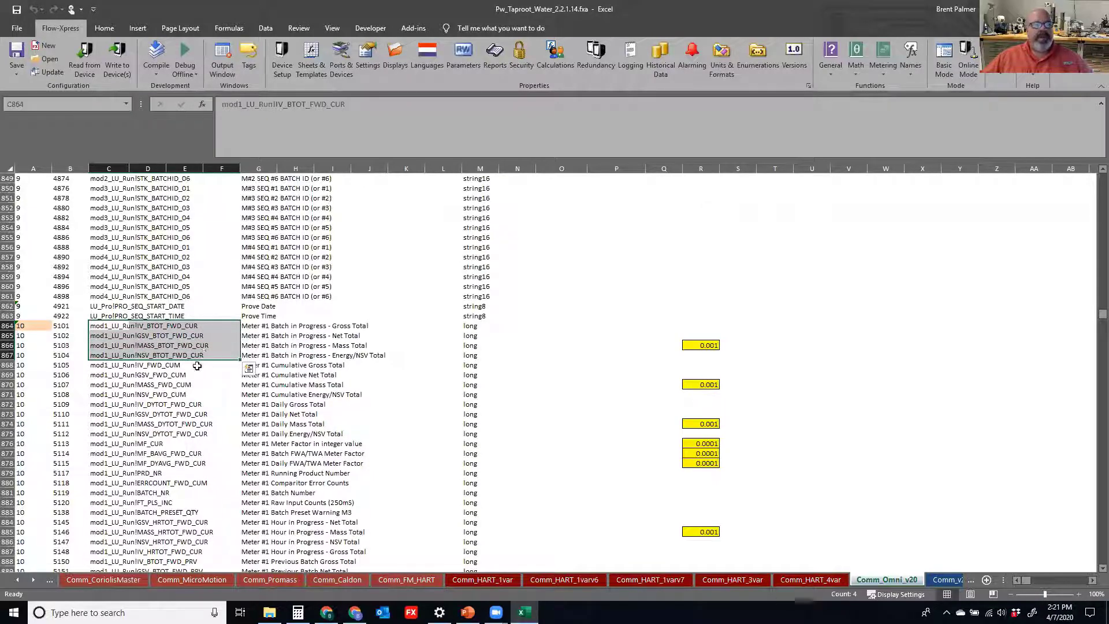
click(196, 364)
click(170, 375)
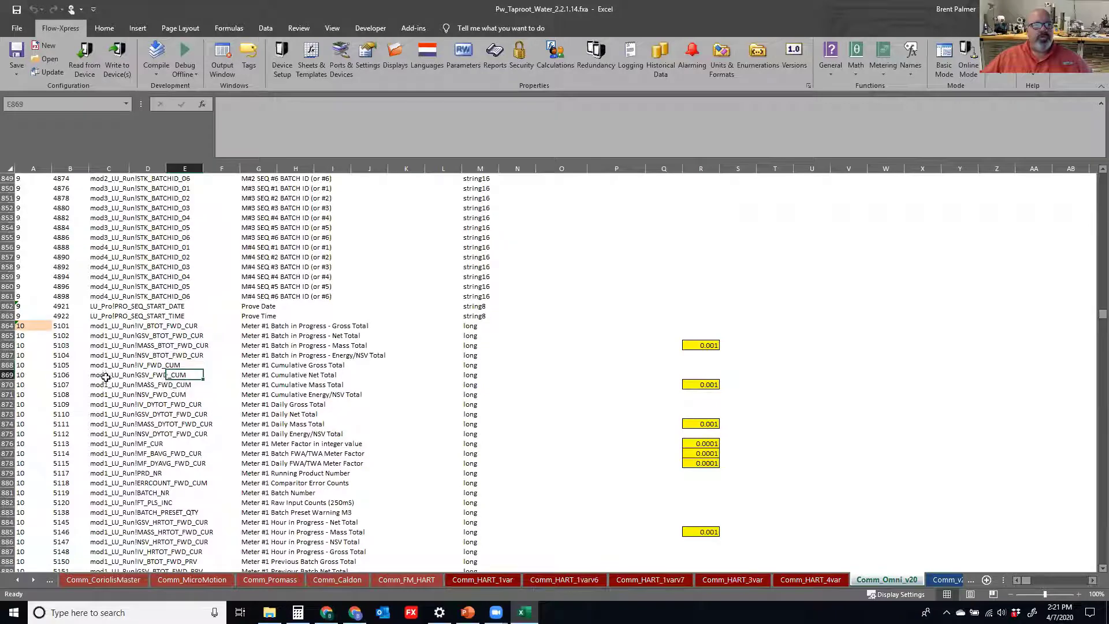
- Examine the Meter #1 previous batch and previous day total tags at registers 5150 to 5155, including their data type
scroll(108, 373, down, 2)
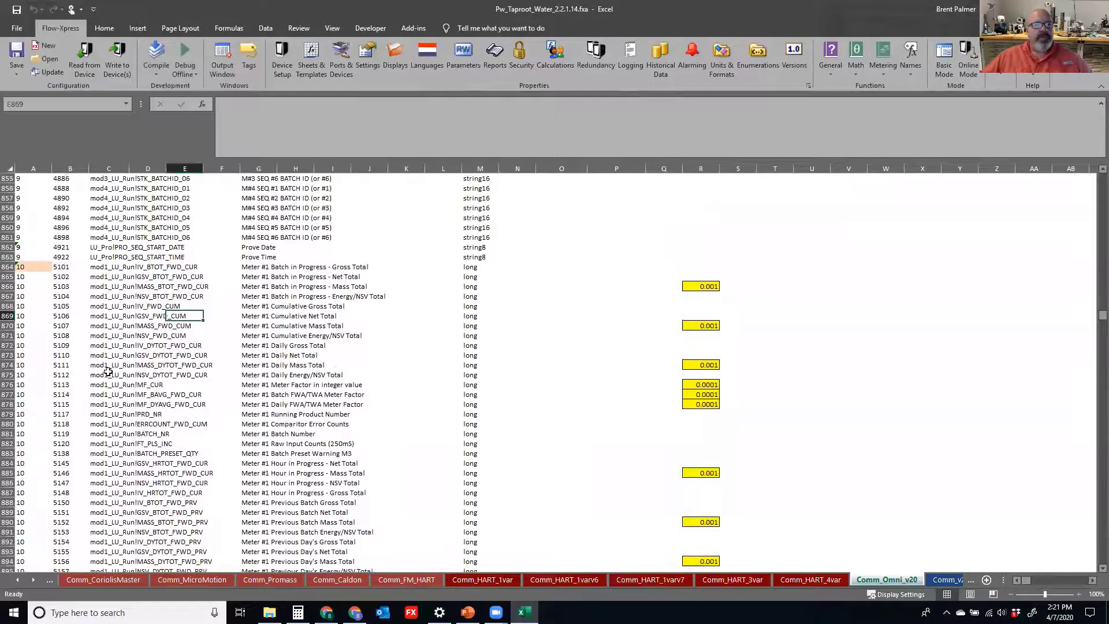
scroll(108, 373, down, 3)
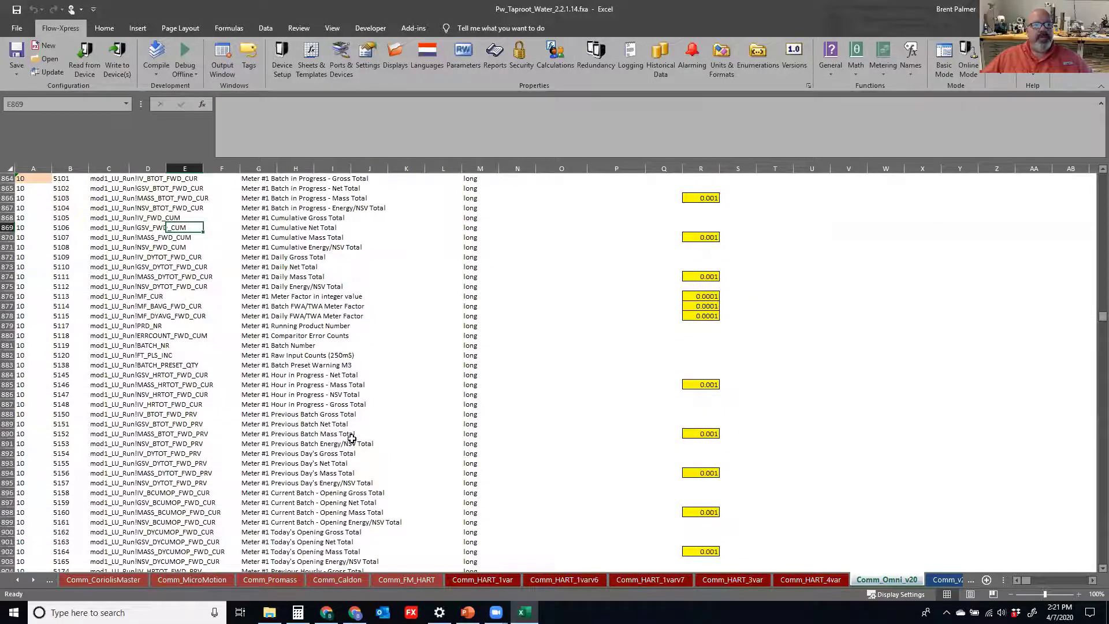
drag(85, 416, 209, 469)
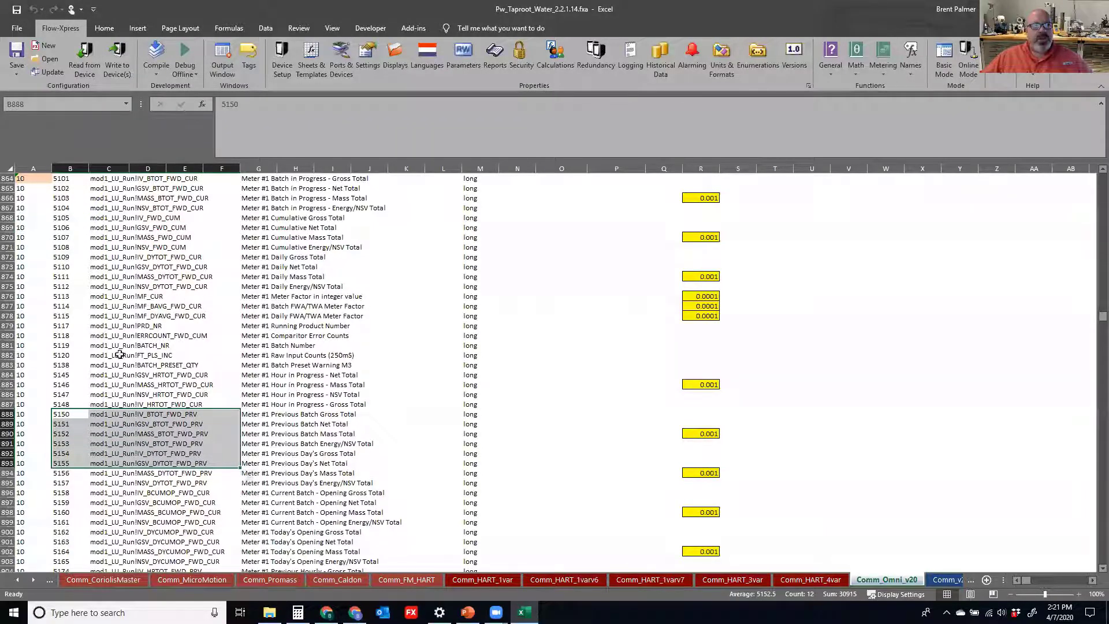
scroll(116, 339, down, 1)
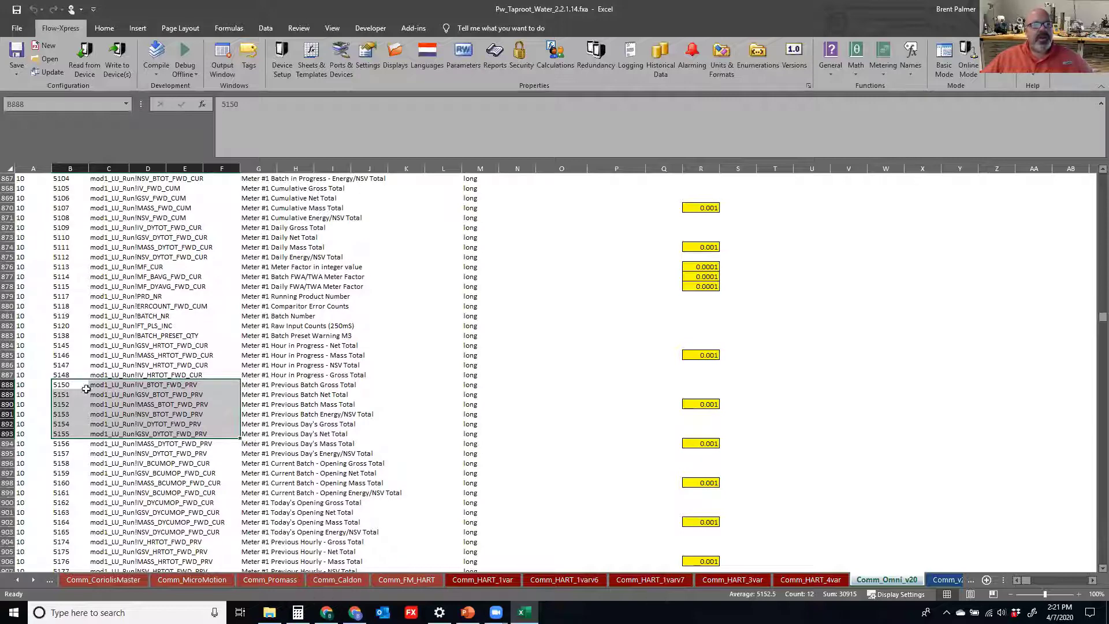
click(452, 396)
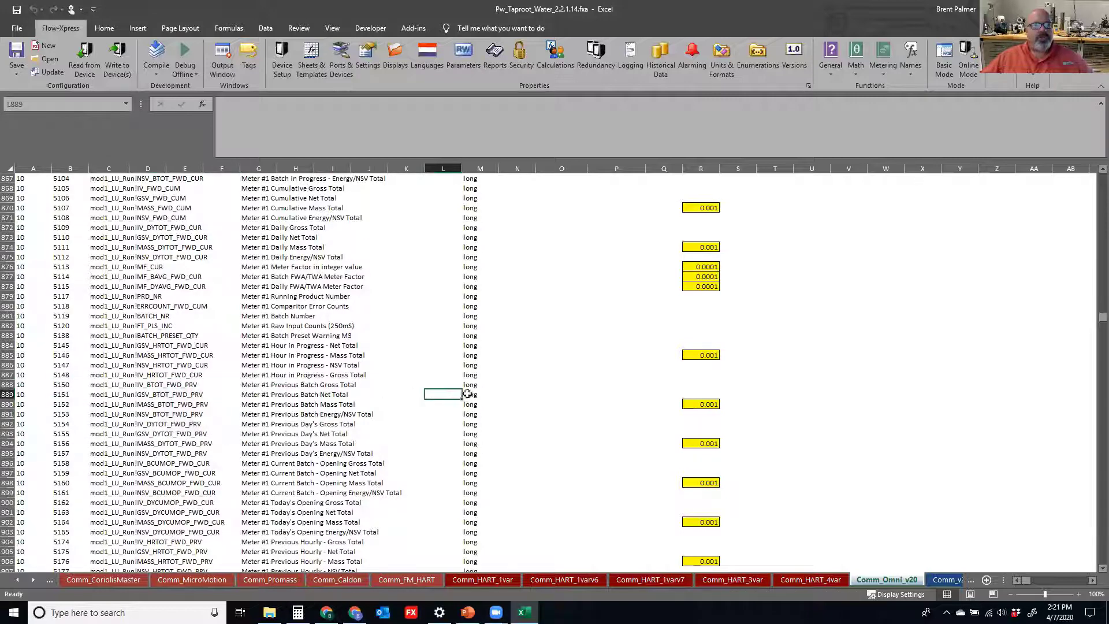
click(469, 395)
drag(64, 379, 67, 384)
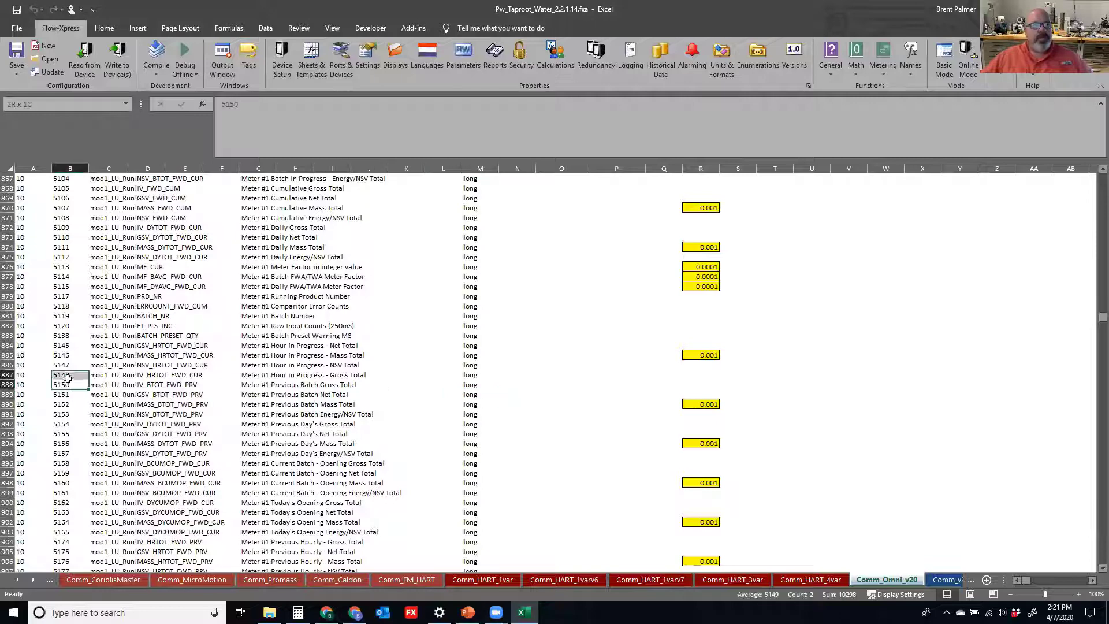
click(98, 398)
click(104, 385)
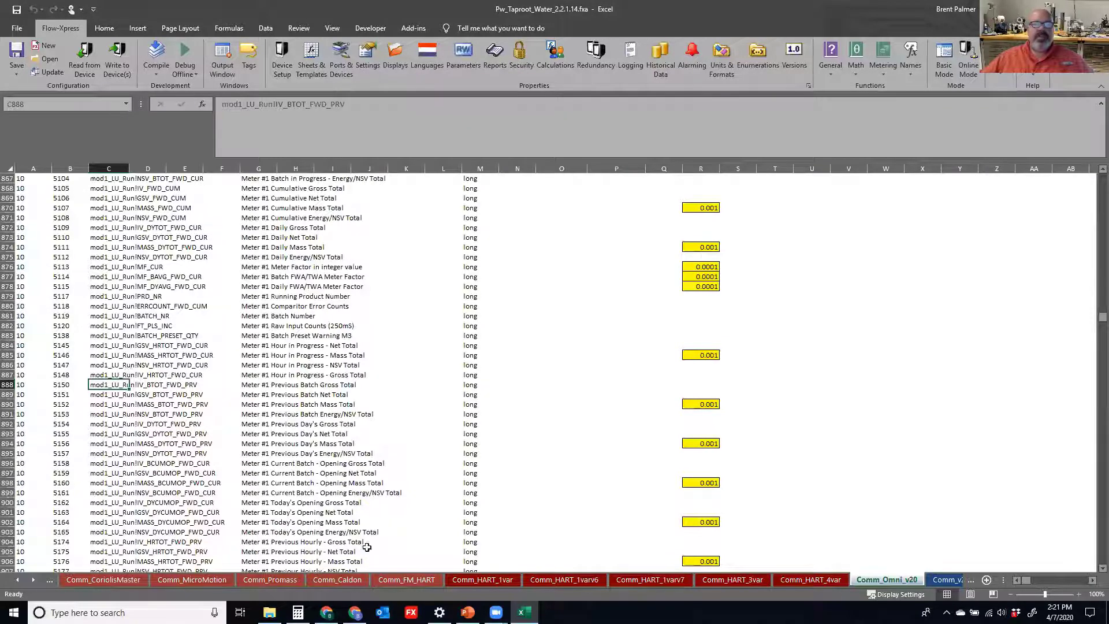
- Launch Simply Modbus TCP Client and connect it to the device at 10.1.10.200 on port 502
click(172, 611)
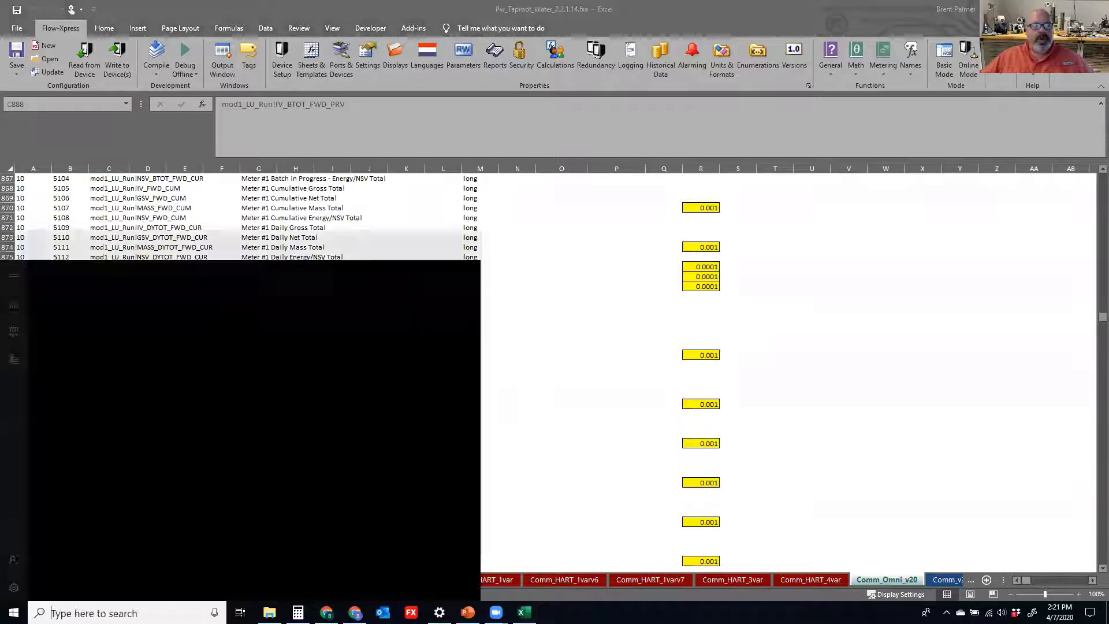
text(modbus)
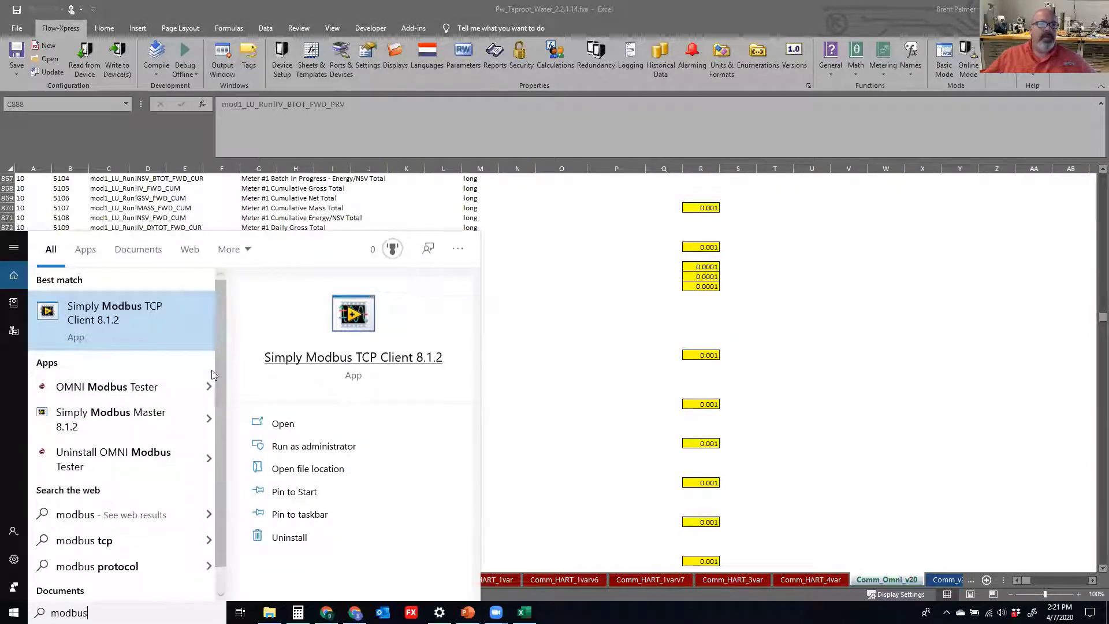
key(Return)
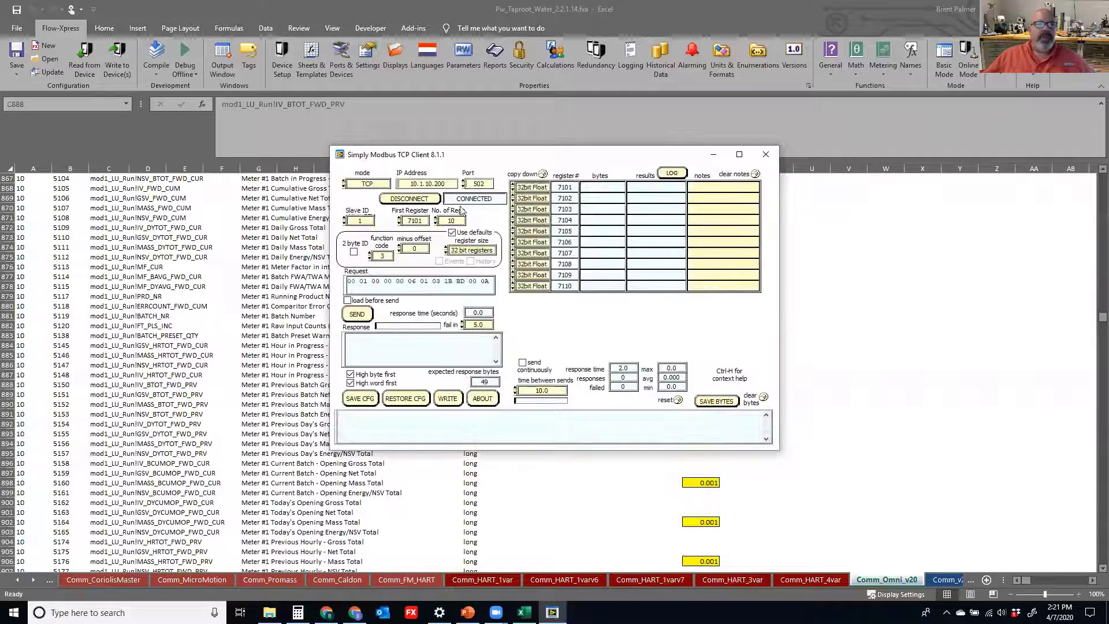
click(430, 199)
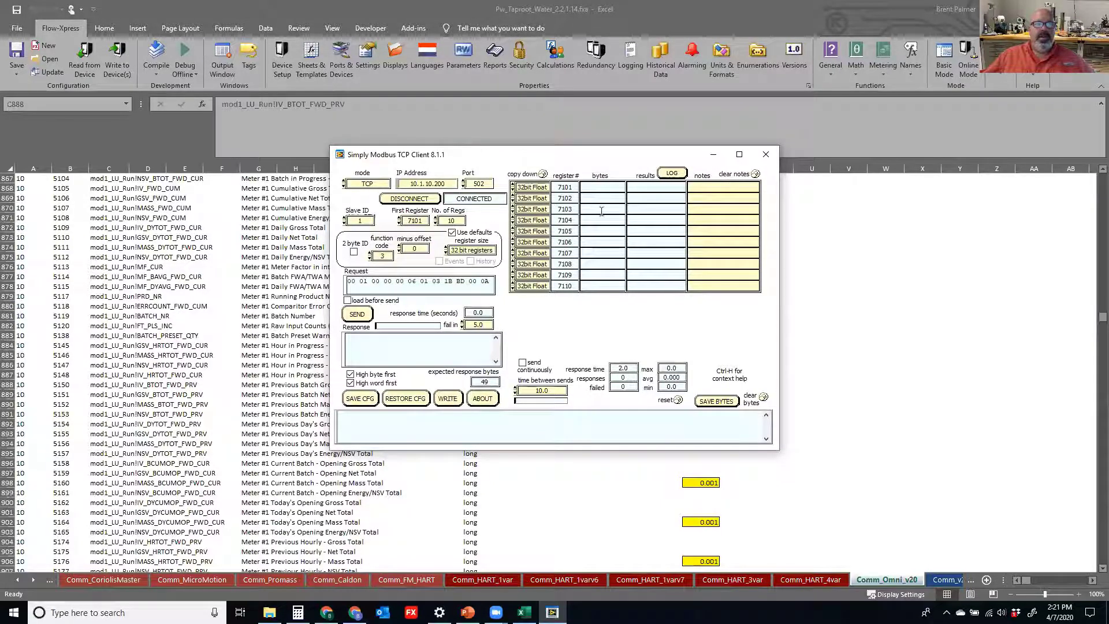
- Poll ten registers starting at 5101, with all of them read as 32bit INT, and check the result for register 5102
double_click(424, 219)
text(5101)
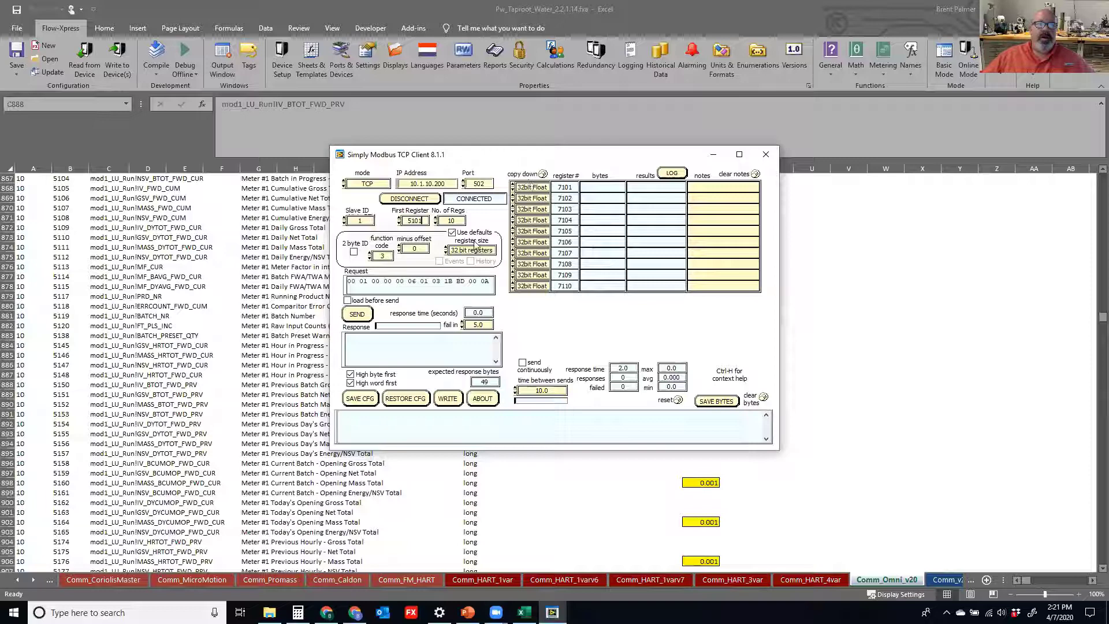
click(532, 186)
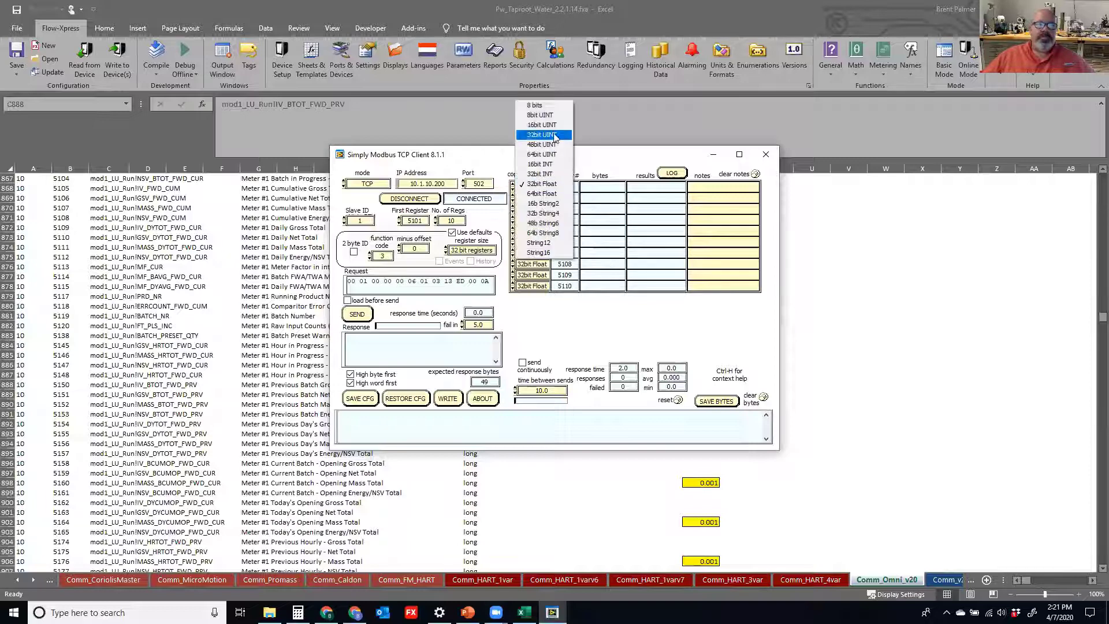
click(546, 174)
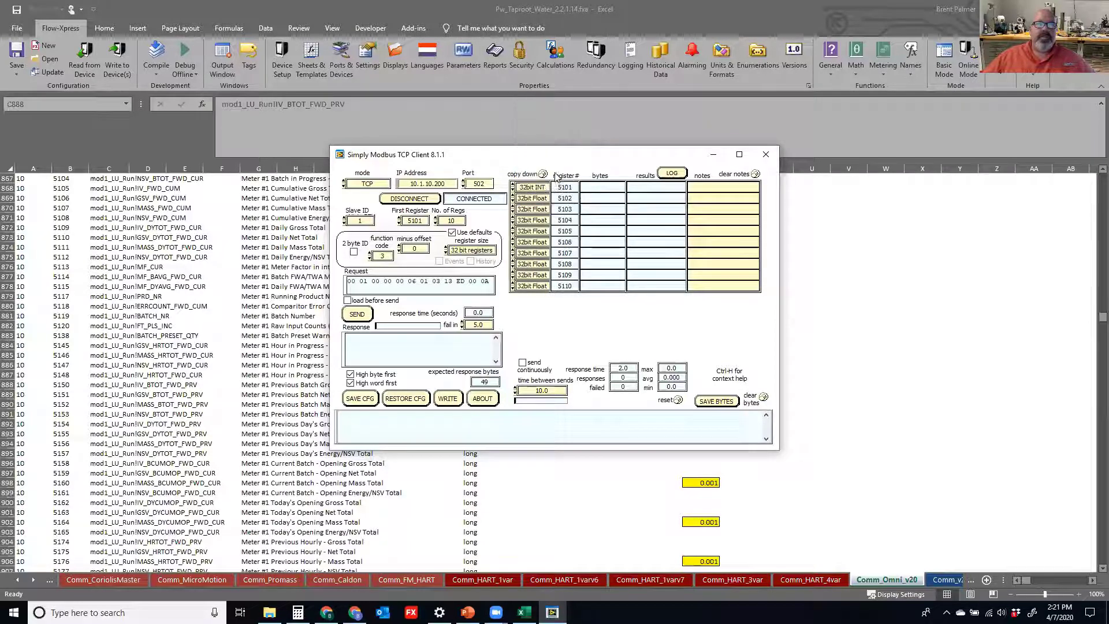
click(543, 174)
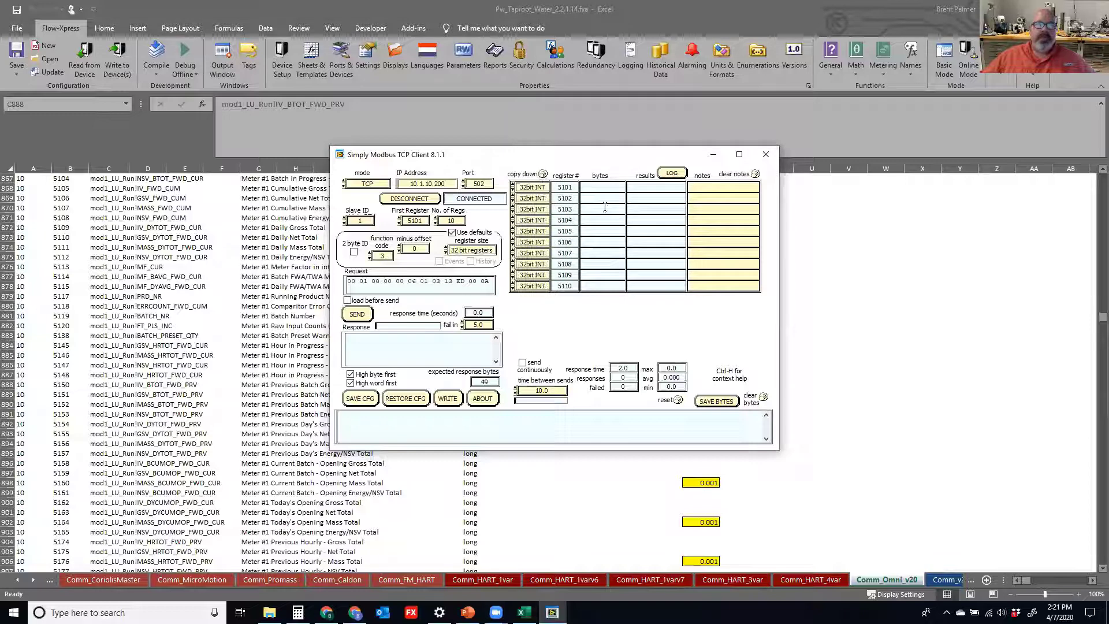
click(355, 313)
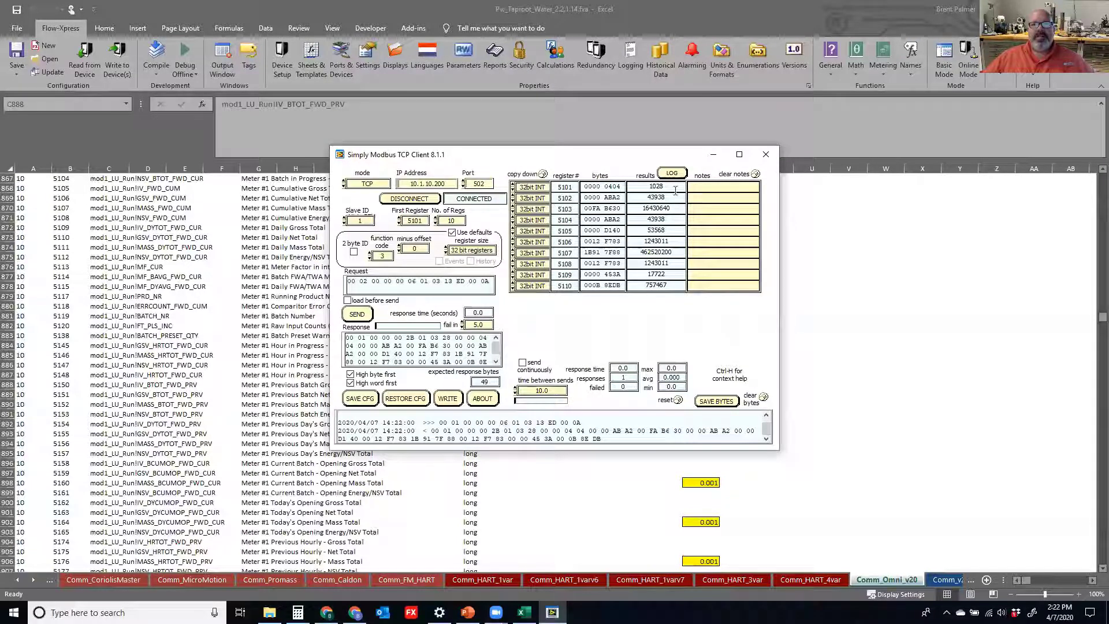
double_click(659, 197)
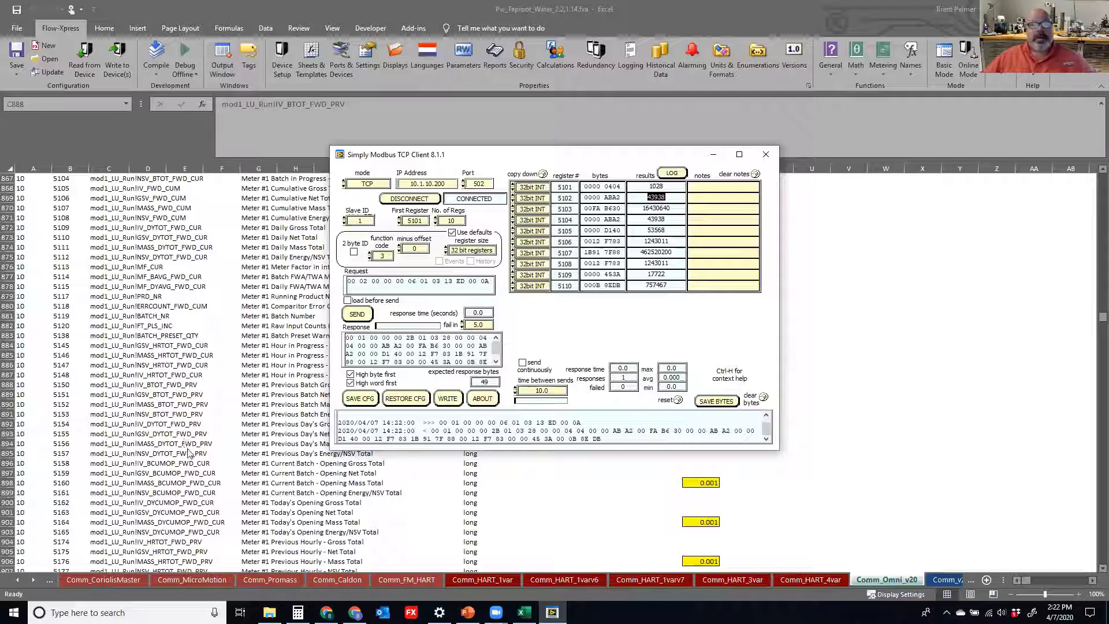
- Switch to the Chrome browser and open the snapshots page of the second flow computer at 10.1.10.201/snapshots
click(326, 612)
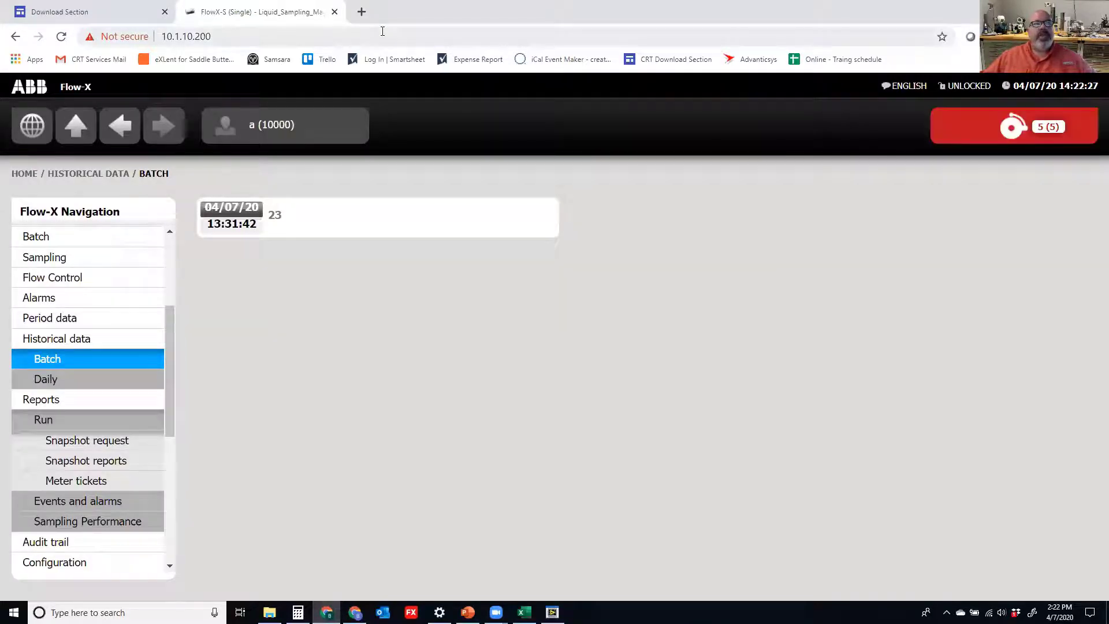
click(270, 35)
click(270, 35)
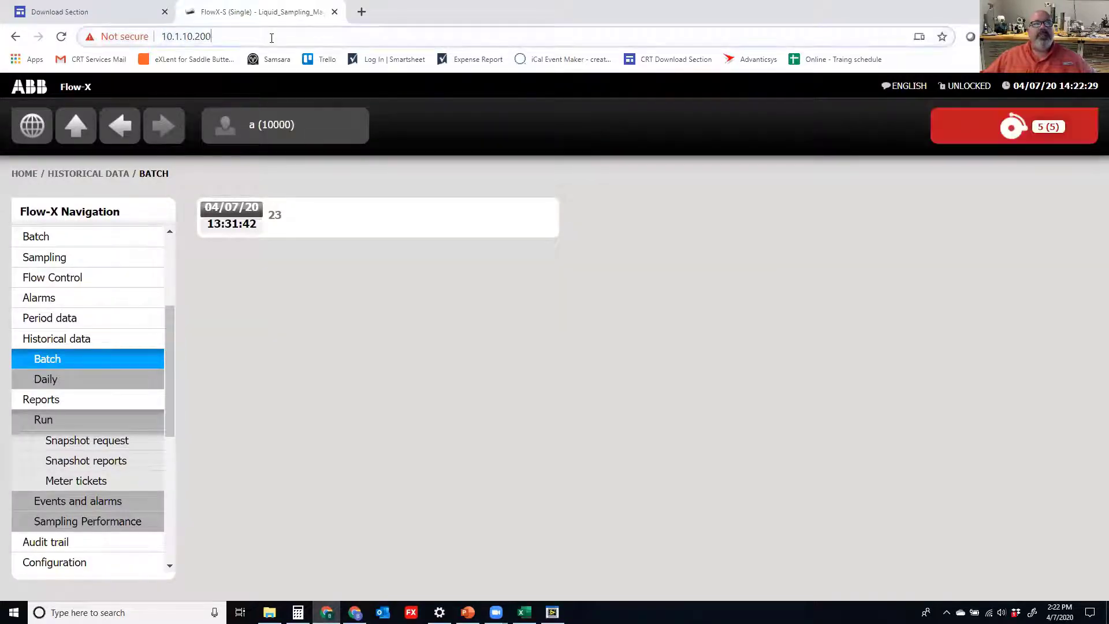
key(BackSpace)
text(1)
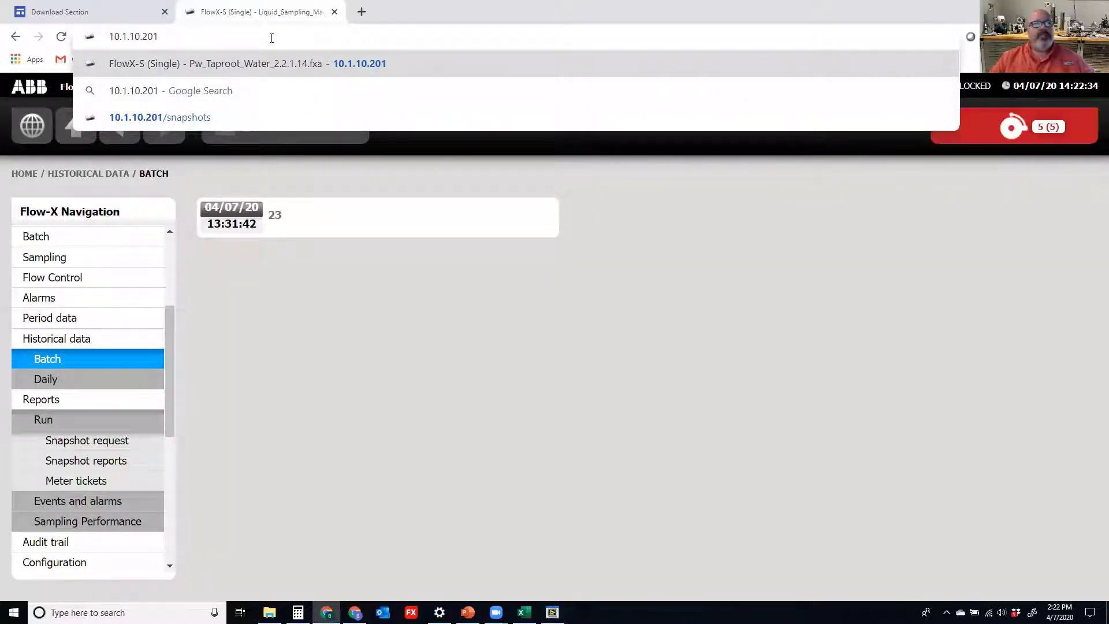
text(/)
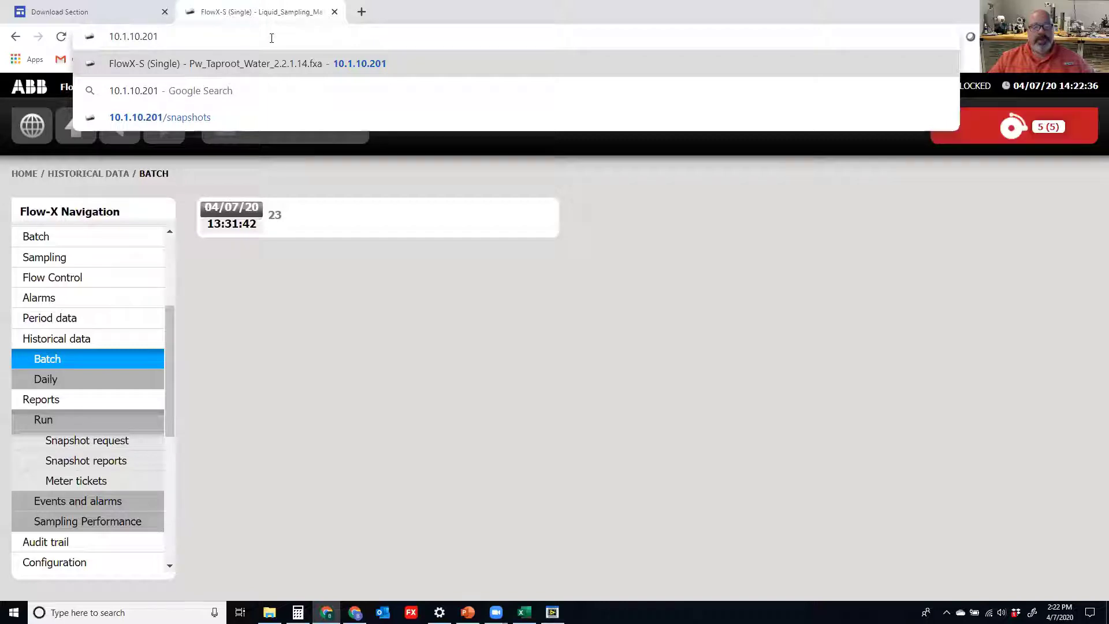
text(sn)
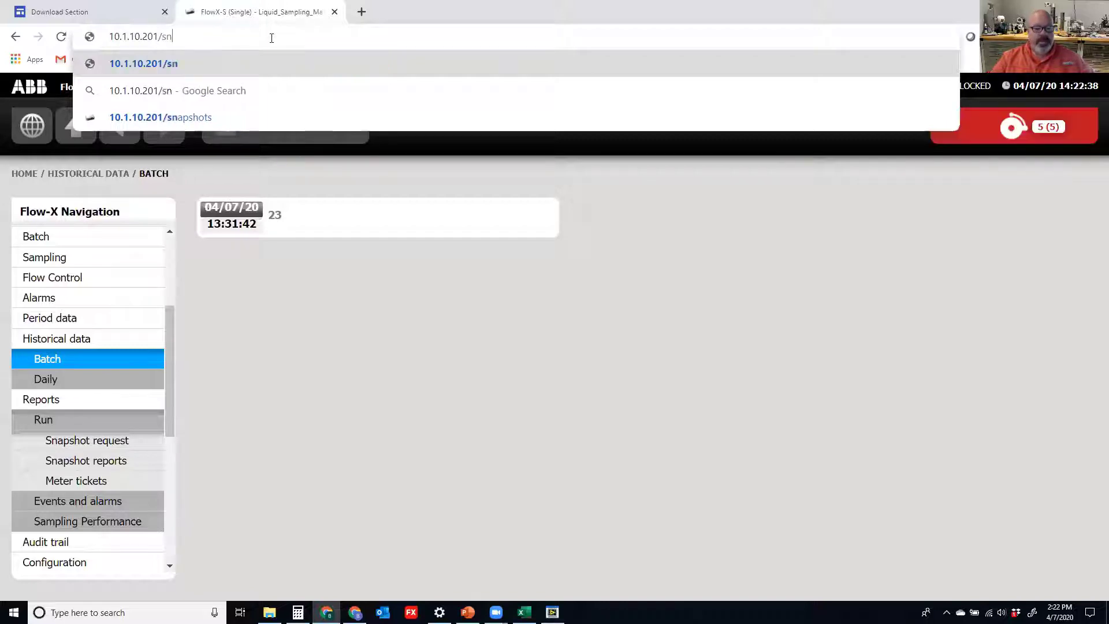
text(apshots)
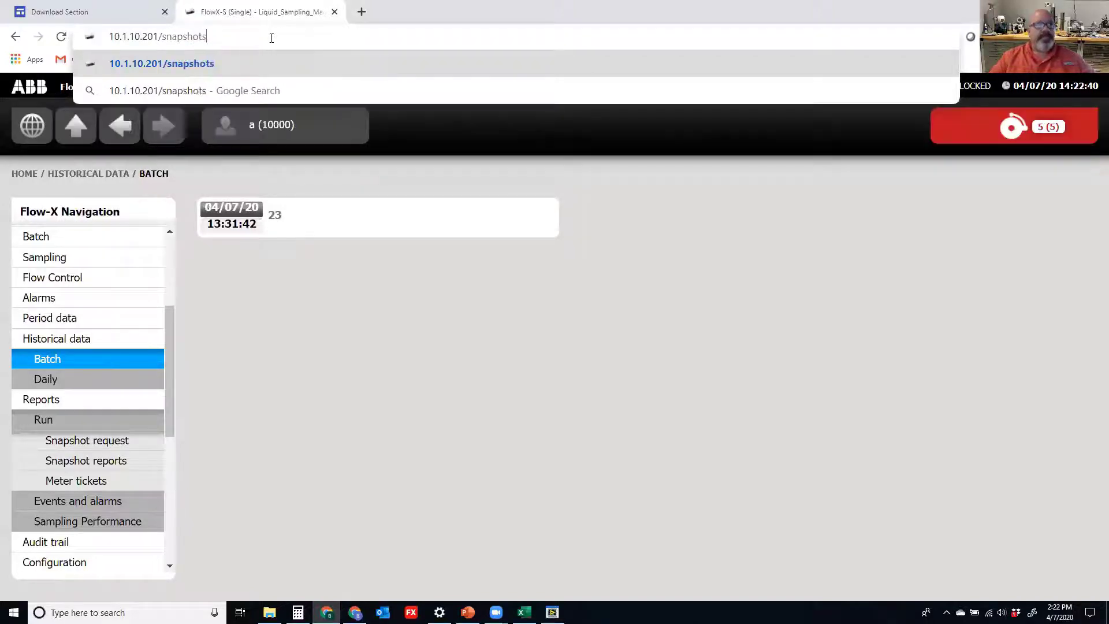
key(Return)
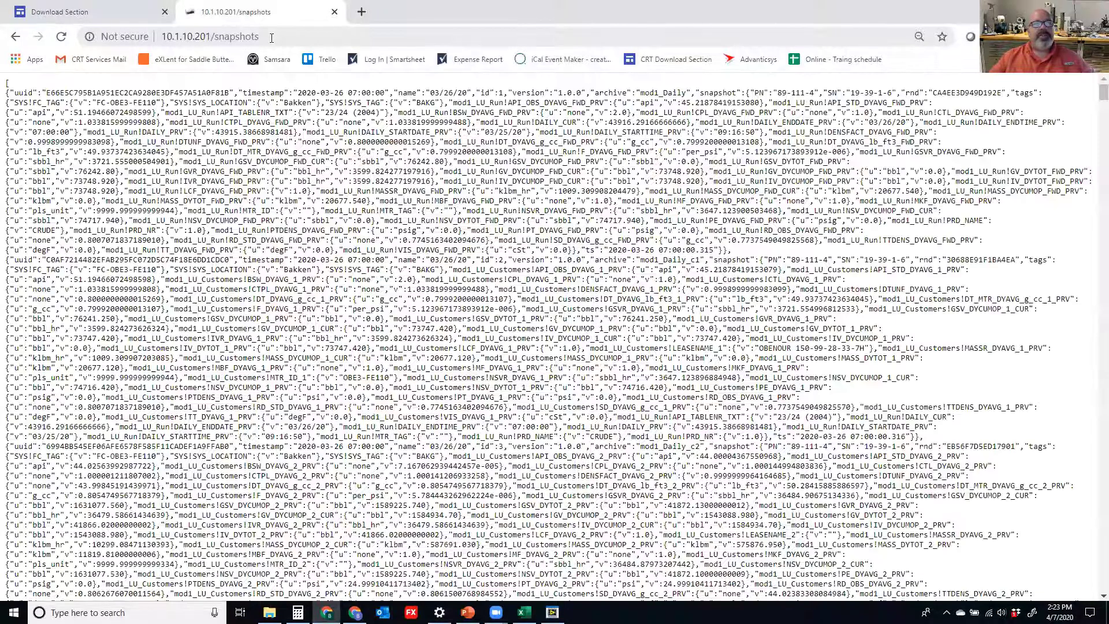
- Examine the timestamp, name and archive fields of the first record in the snapshot data
drag(15, 86, 392, 93)
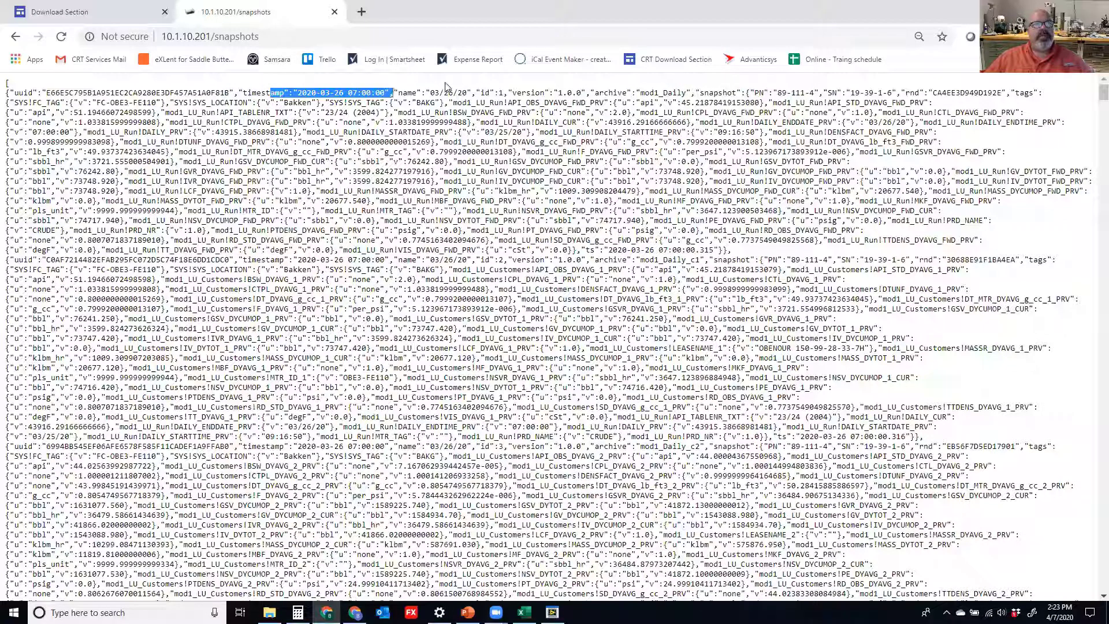
click(456, 90)
drag(472, 91, 435, 93)
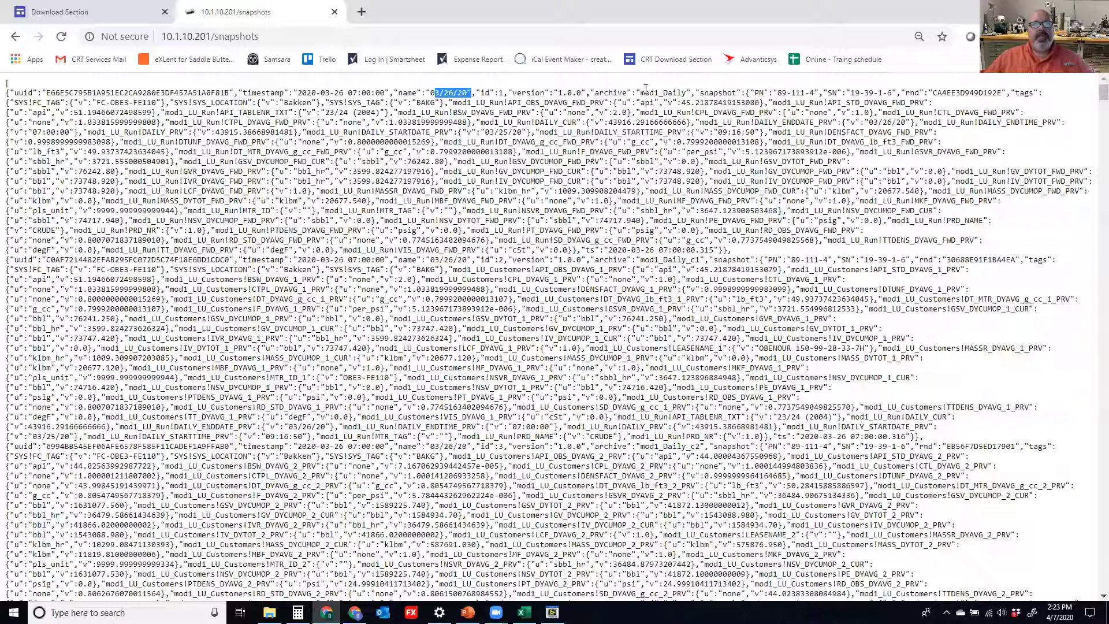
drag(639, 93, 685, 93)
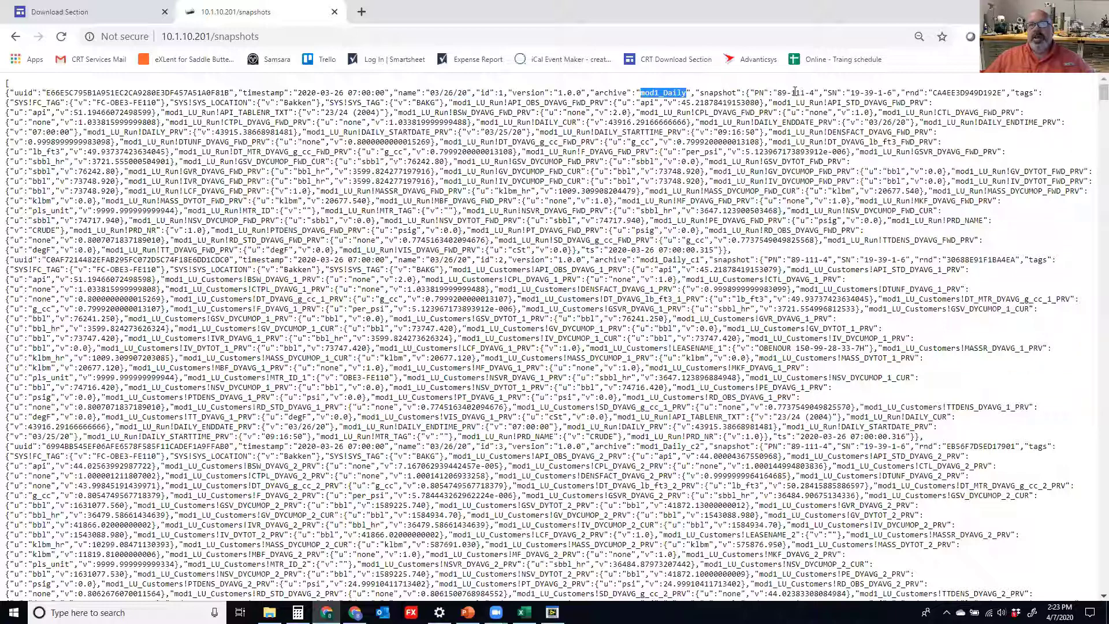
- Examine the PN field and the API_OBS_DYAVG_FWD_PRV tag with its value in the first snapshot record
drag(795, 93, 811, 92)
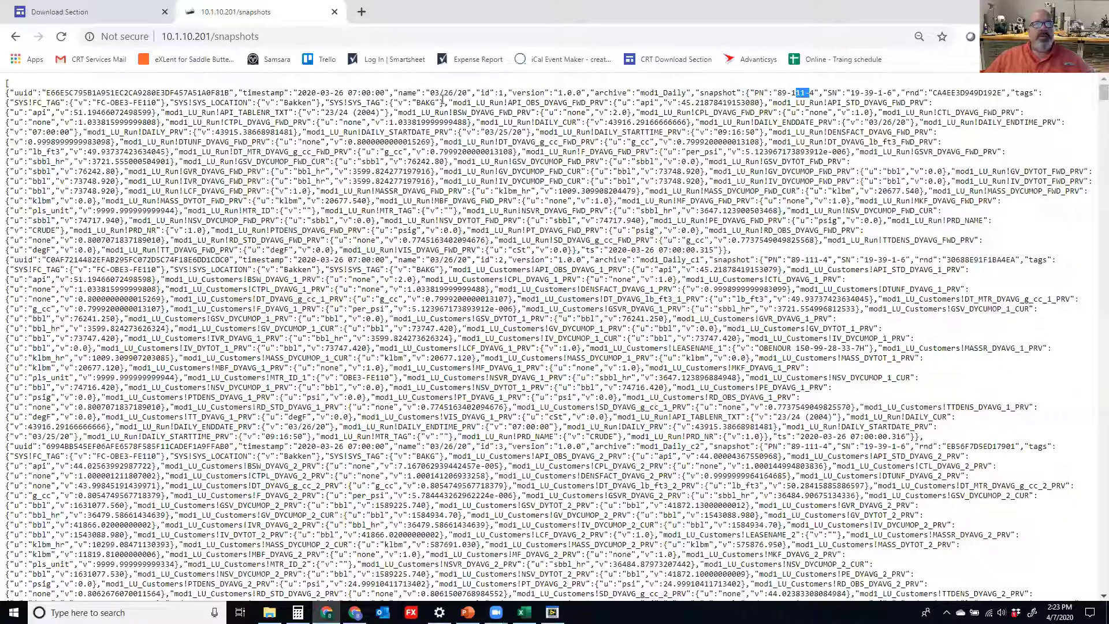
click(455, 102)
drag(454, 103, 610, 97)
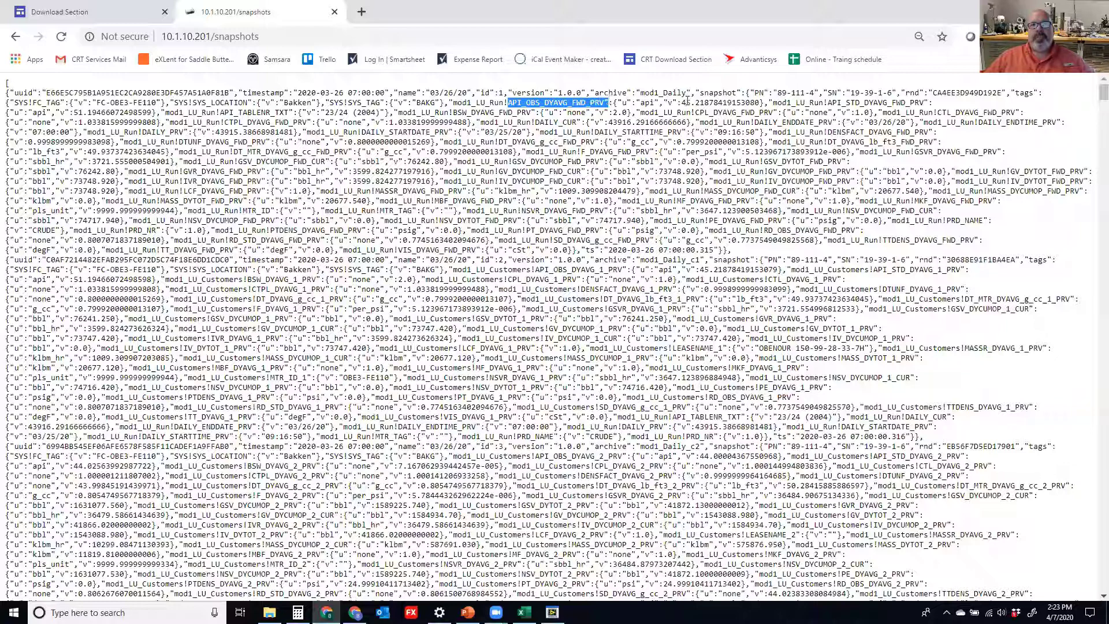
drag(677, 102, 755, 102)
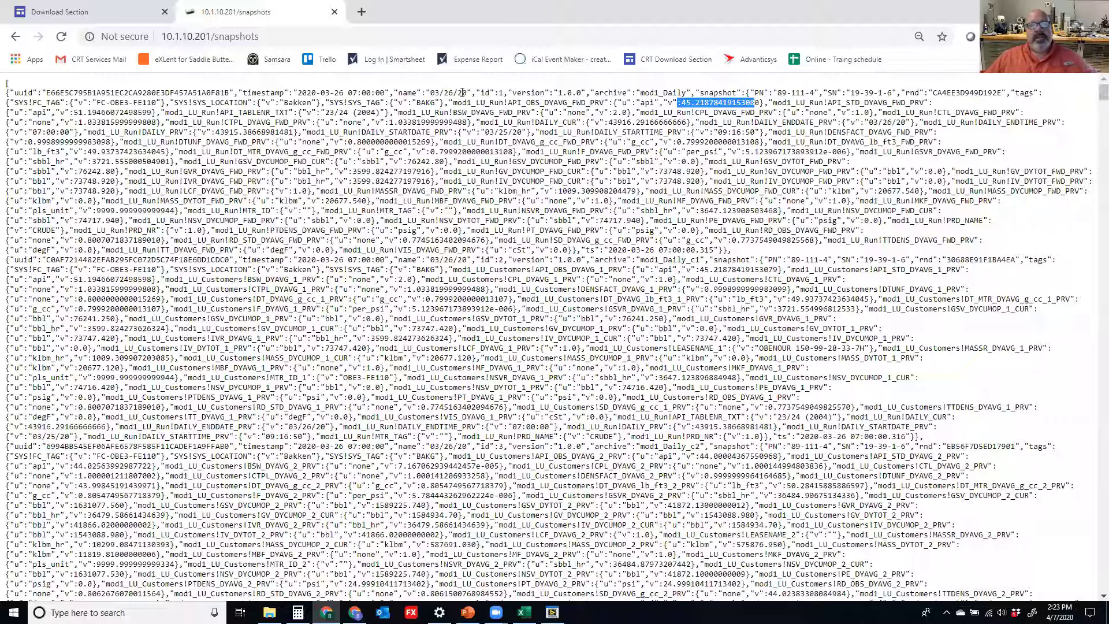
- Reload the snapshots page with the query ?filter=ascending=0 added to its address
click(266, 37)
click(278, 37)
text(?)
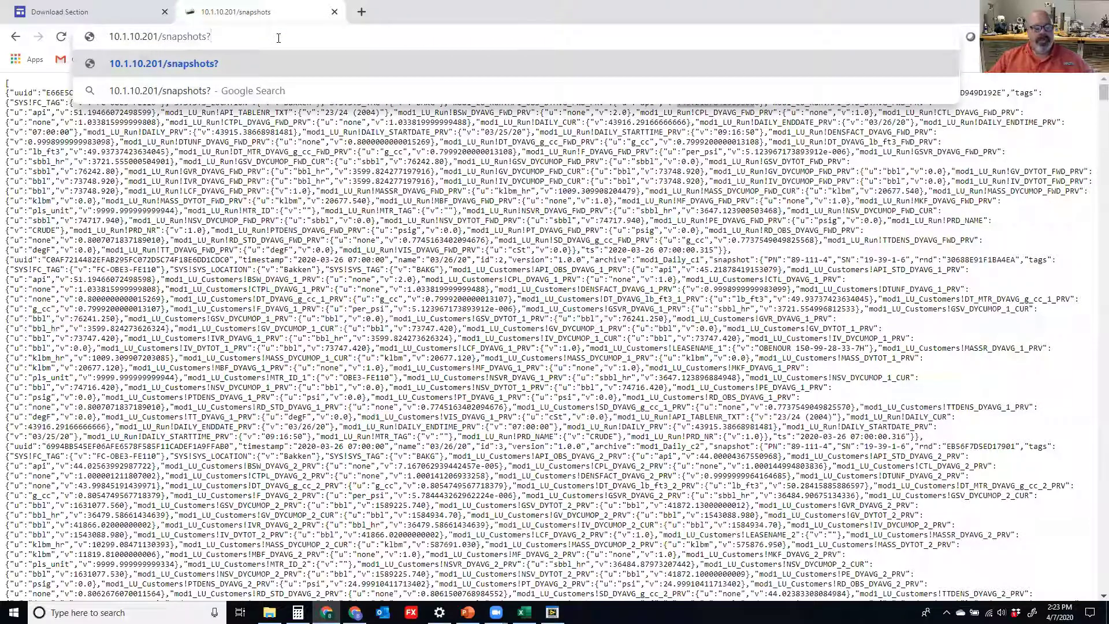
text(filty)
key(BackSpace)
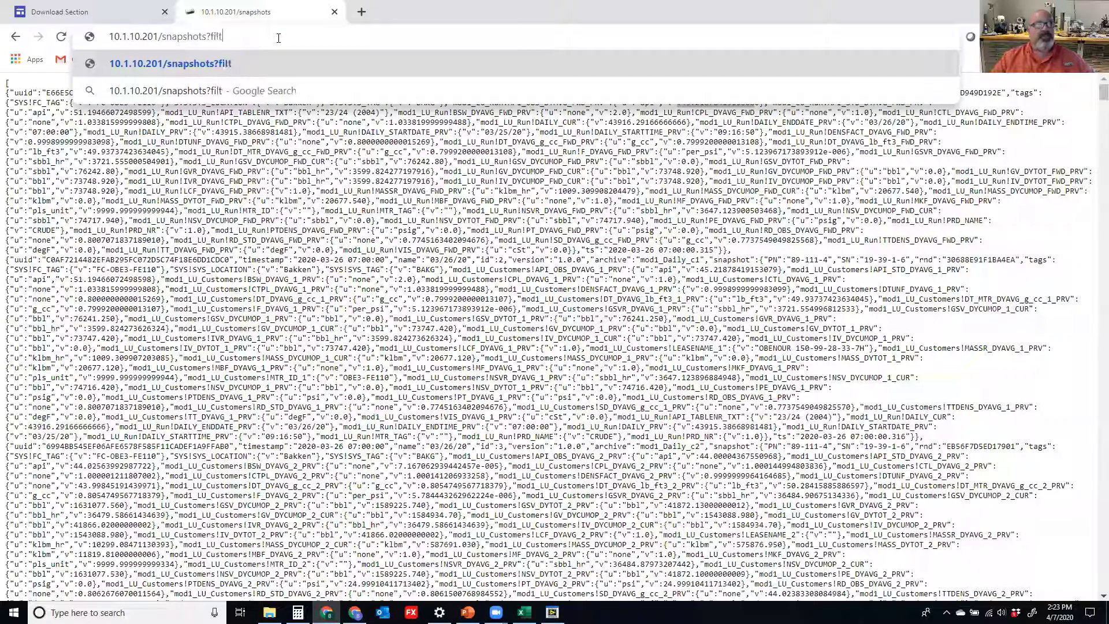
text(e)
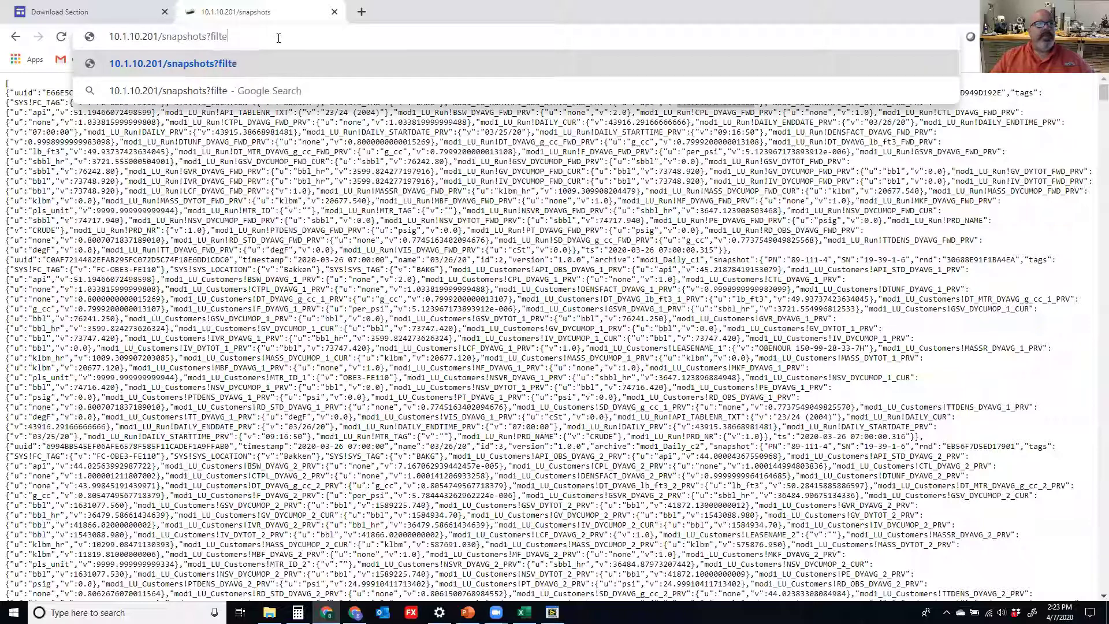
text(r=)
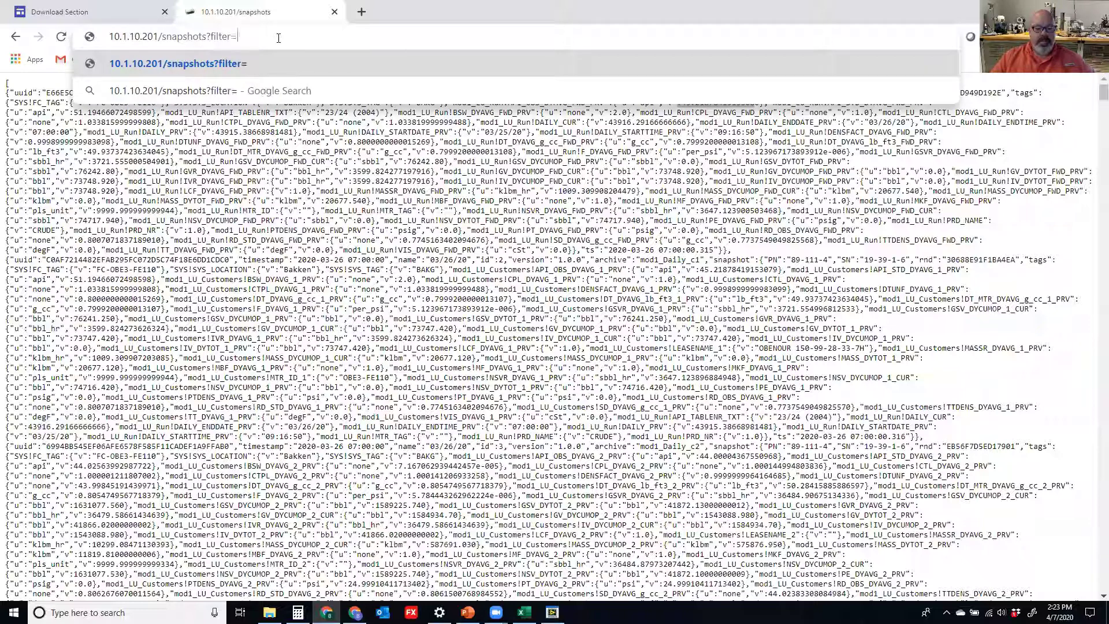
text(asce)
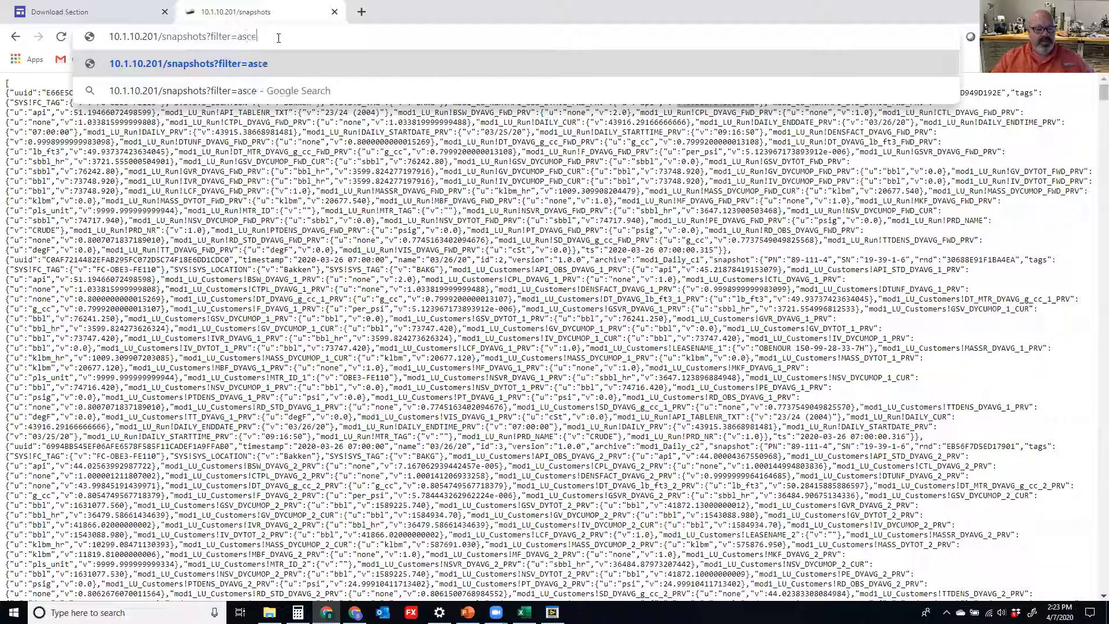
text(nding)
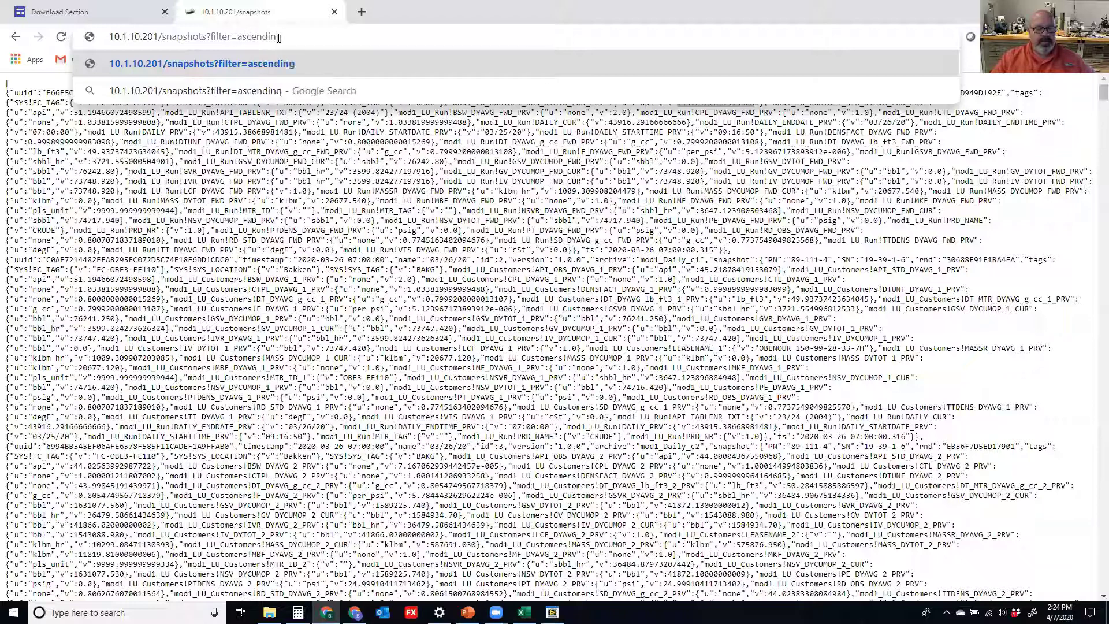
text(=0)
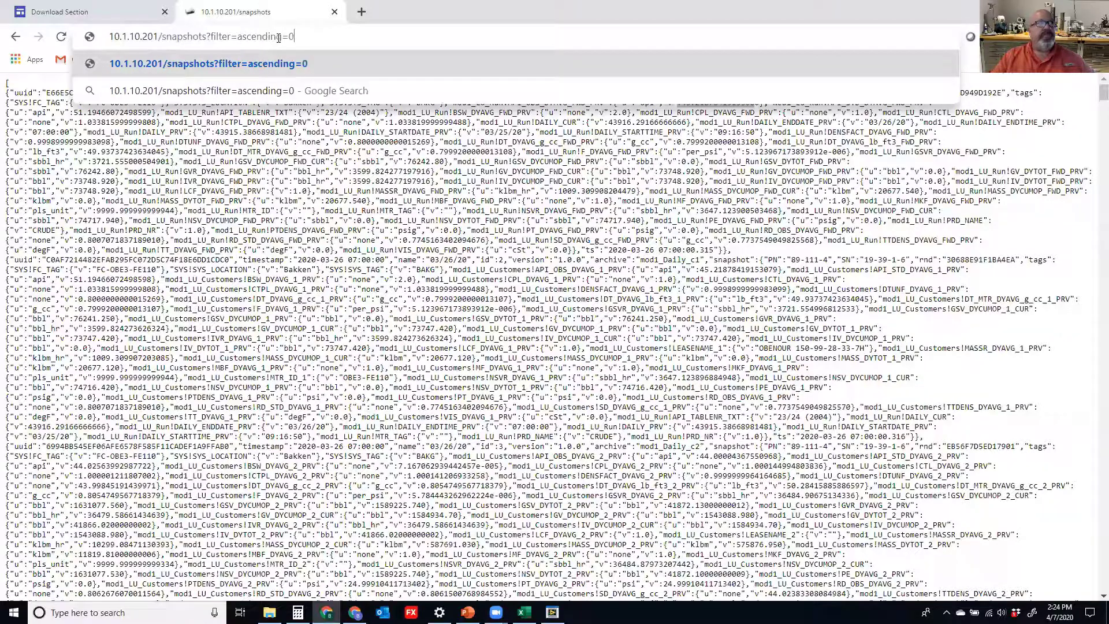
key(Return)
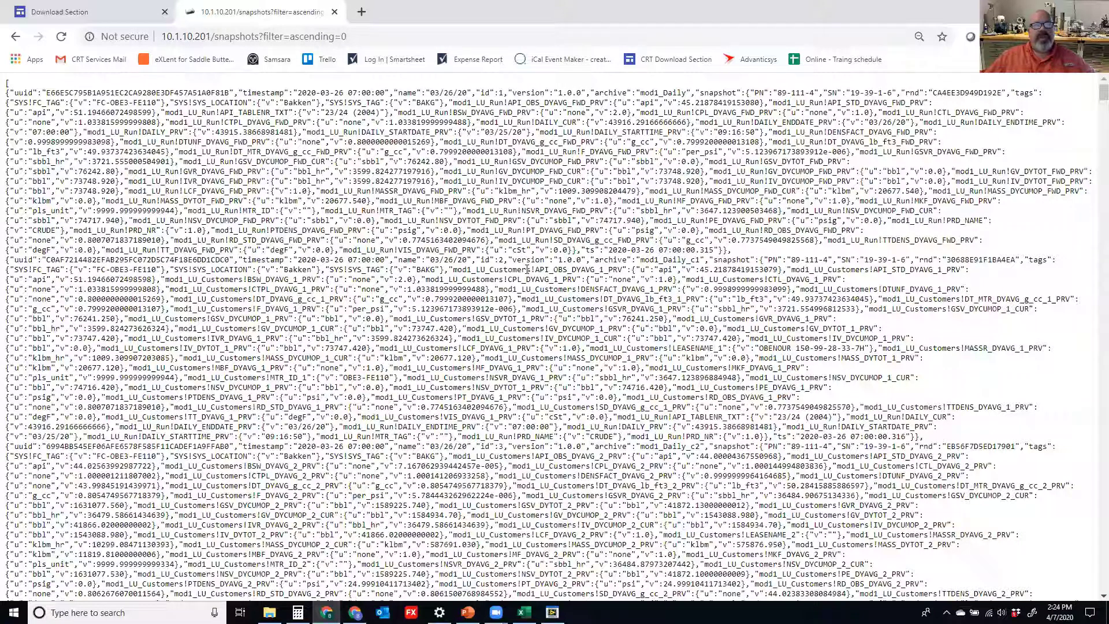
- Open the flow computer's archive definitions at 10.1.10.201/archives
drag(347, 36, 207, 41)
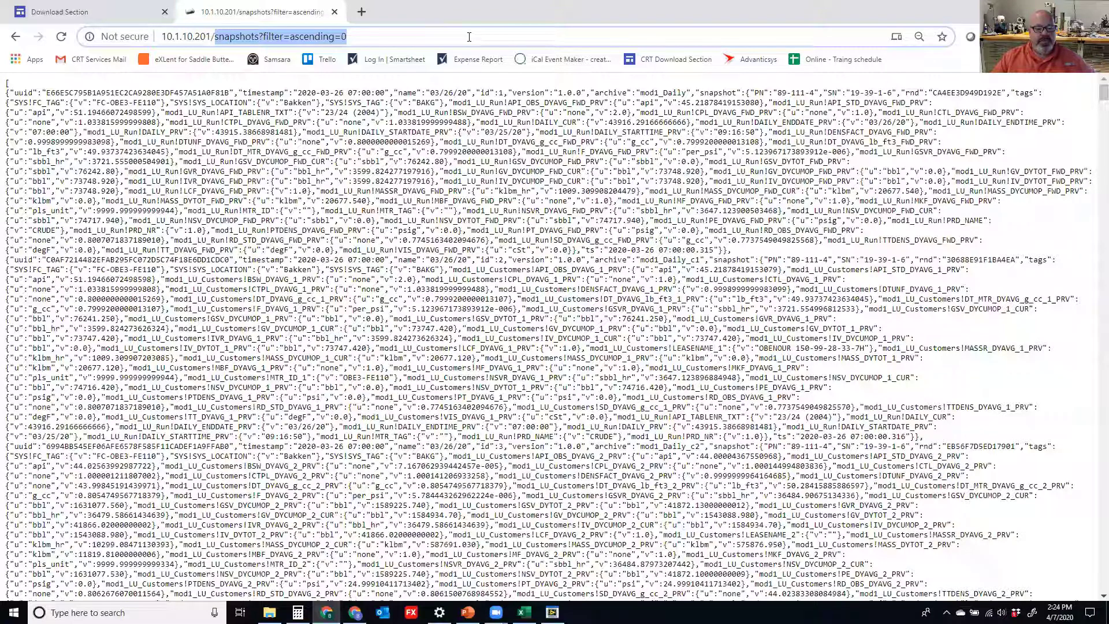
text(archives)
key(Return)
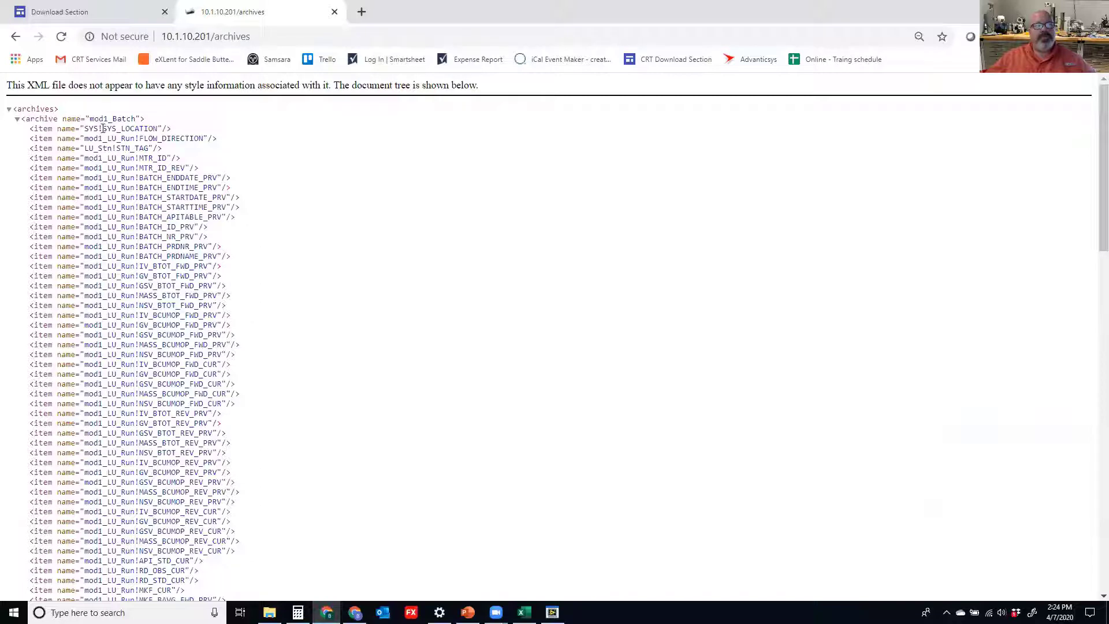
- Switch to Flow-Xpress and show the Batch archive's tag list in the historical data configuration
key(alt+Tab)
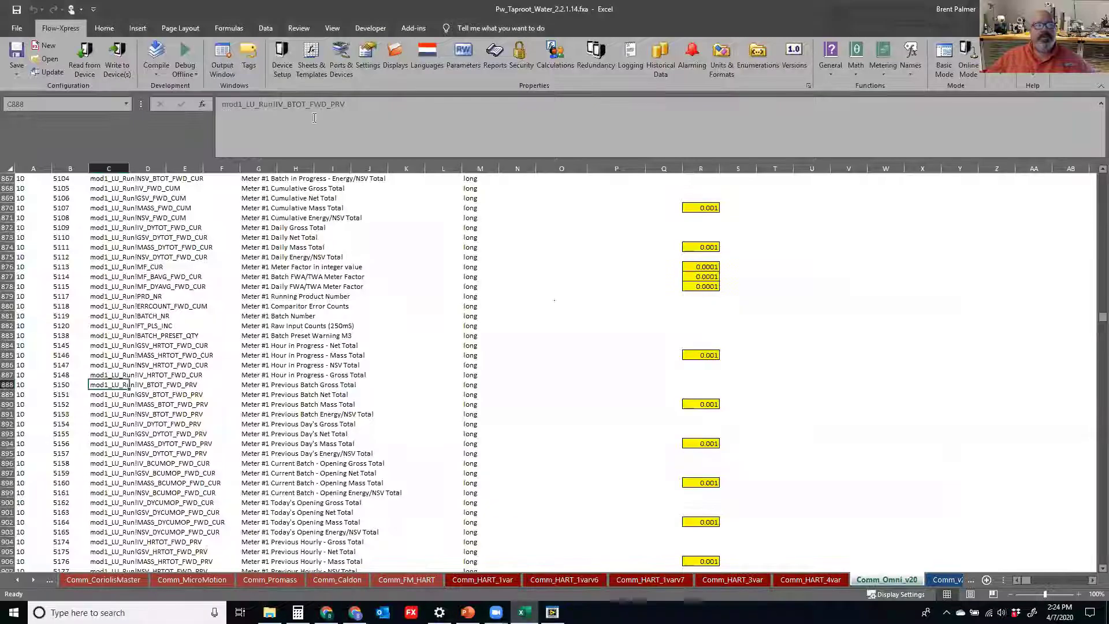
click(952, 73)
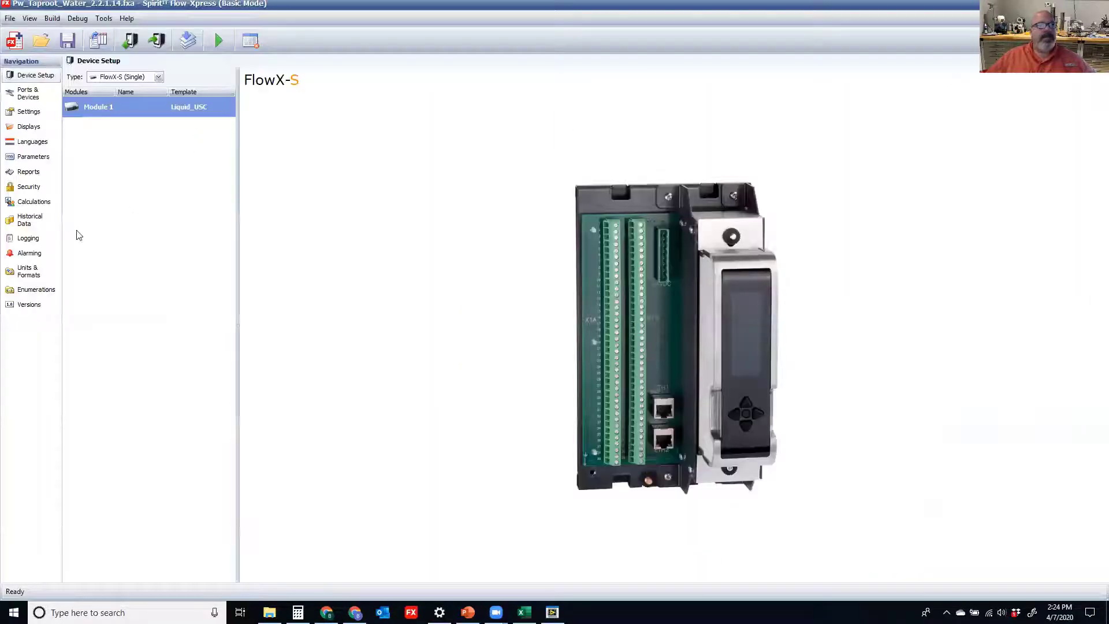
click(34, 220)
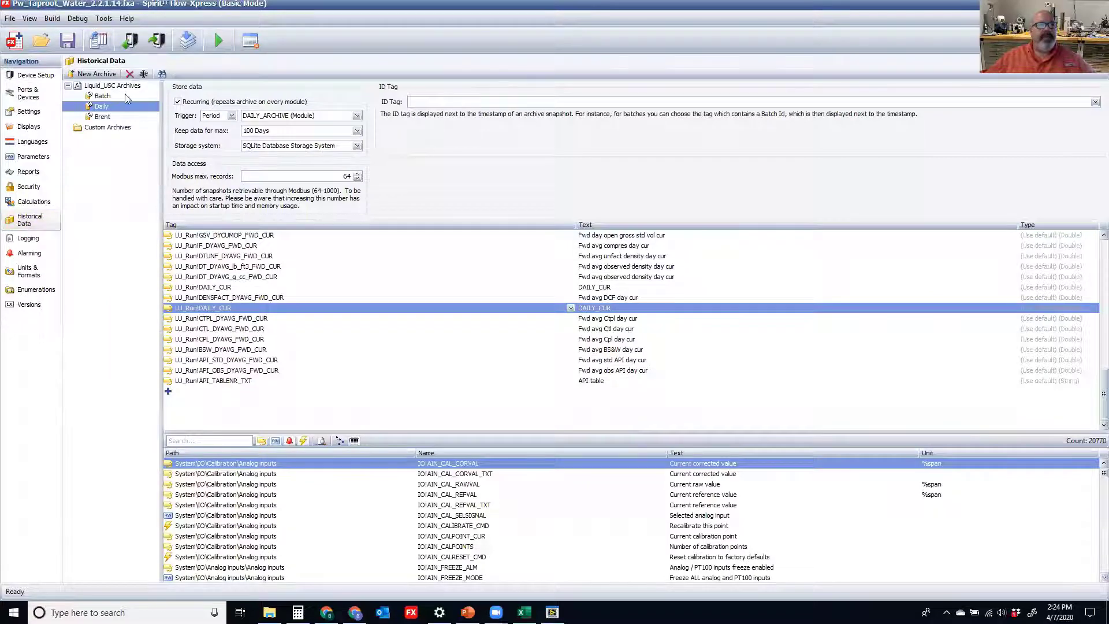
click(125, 95)
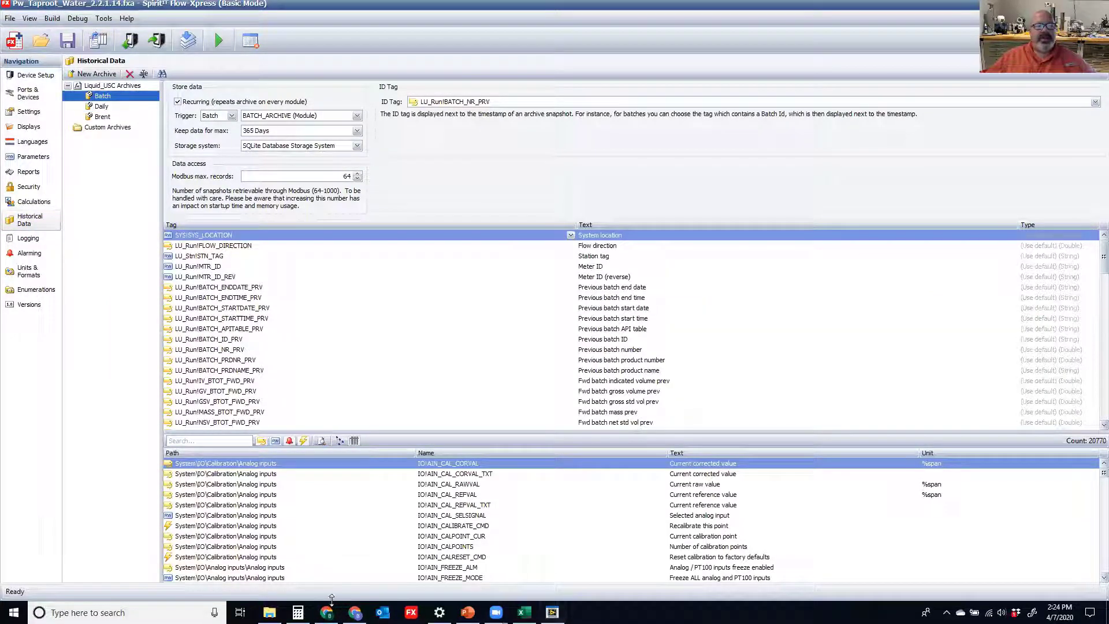
- Switch back to Chrome, review the archive tags and collapse the mod1_Batch and mod1_Daily entries
mouse_move(326, 613)
click(327, 563)
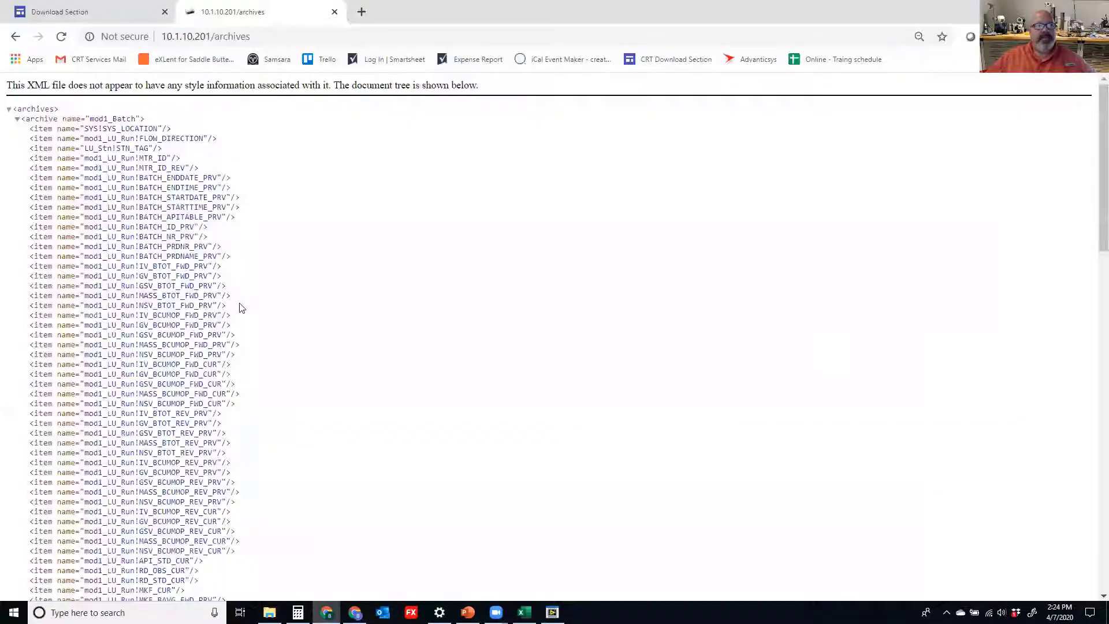
scroll(76, 198, down, 5)
scroll(100, 231, up, 5)
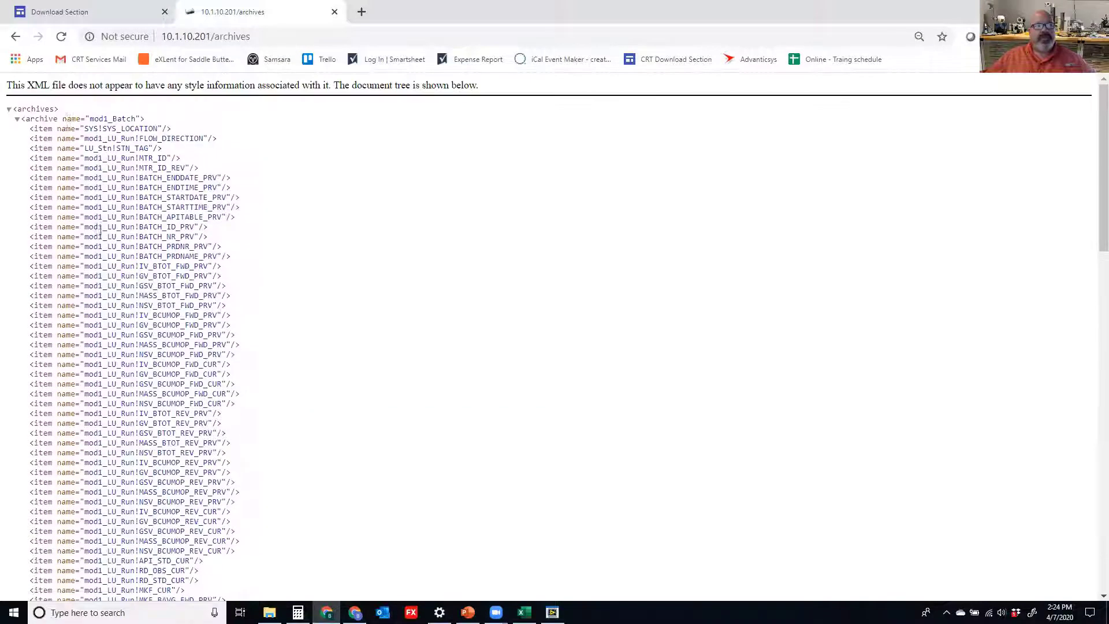
click(17, 120)
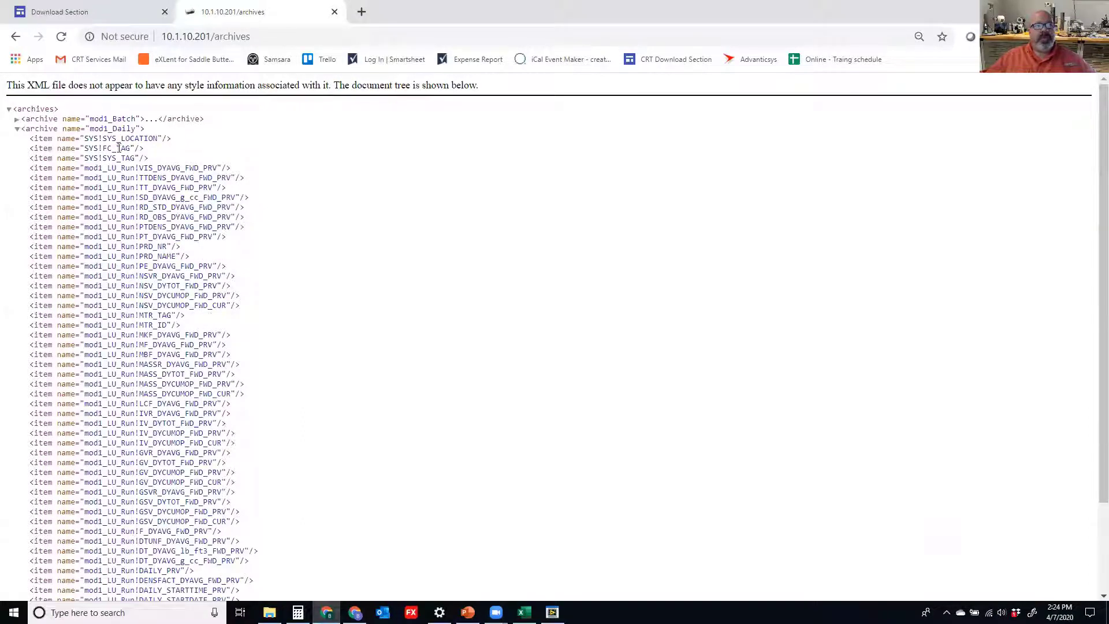
click(17, 129)
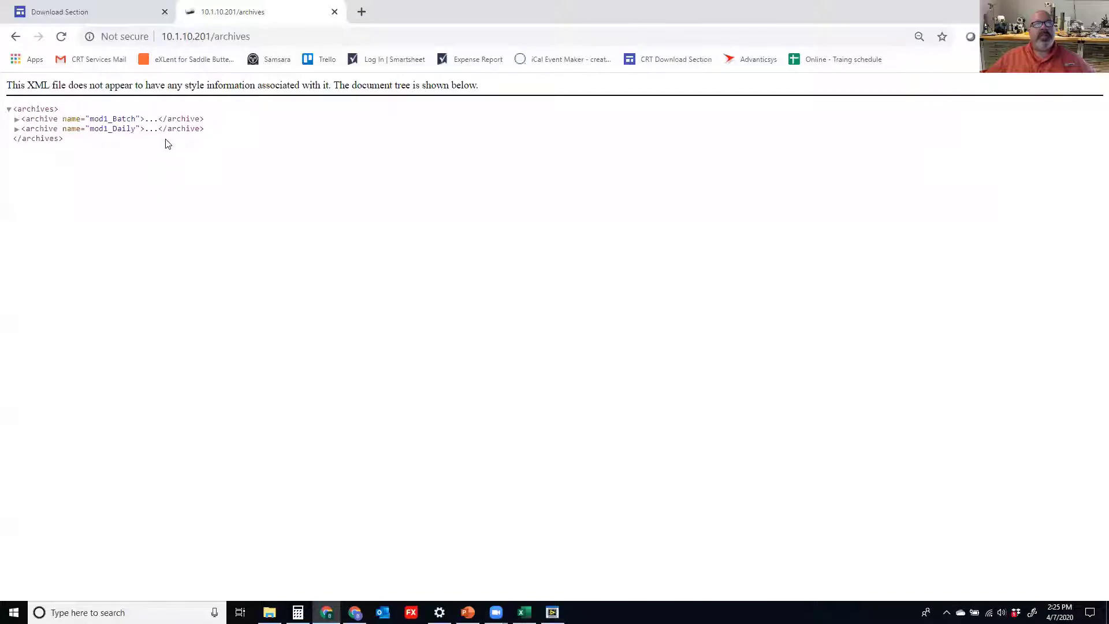
- Reopen the page 10.1.10.201/snapshots and examine the SYS_LOCATION tag and its value in the first record
double_click(277, 36)
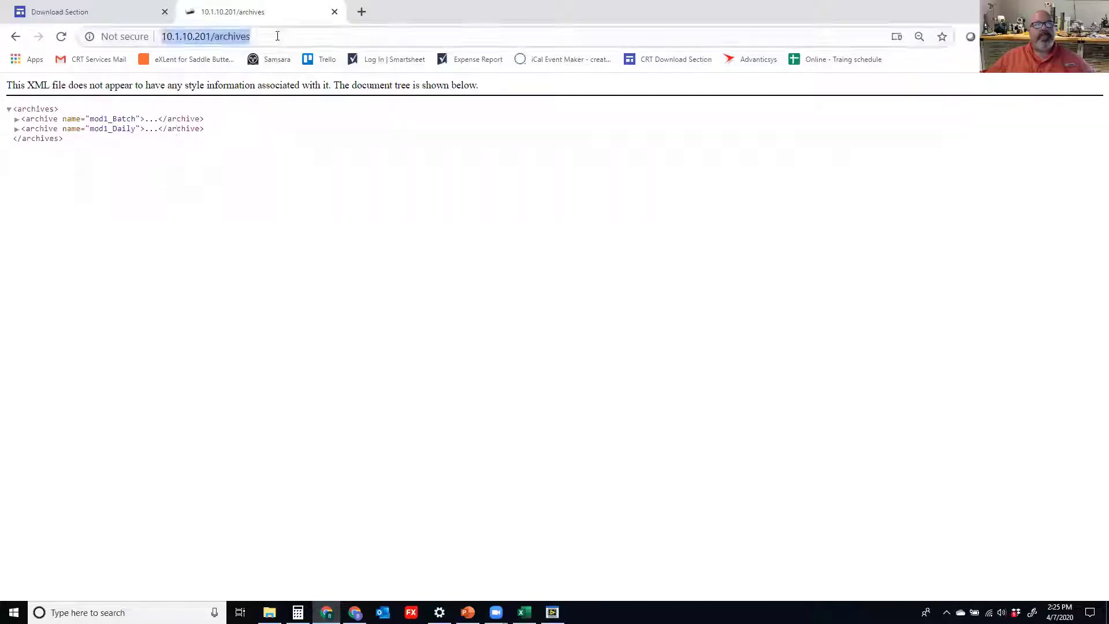
text(snapshot)
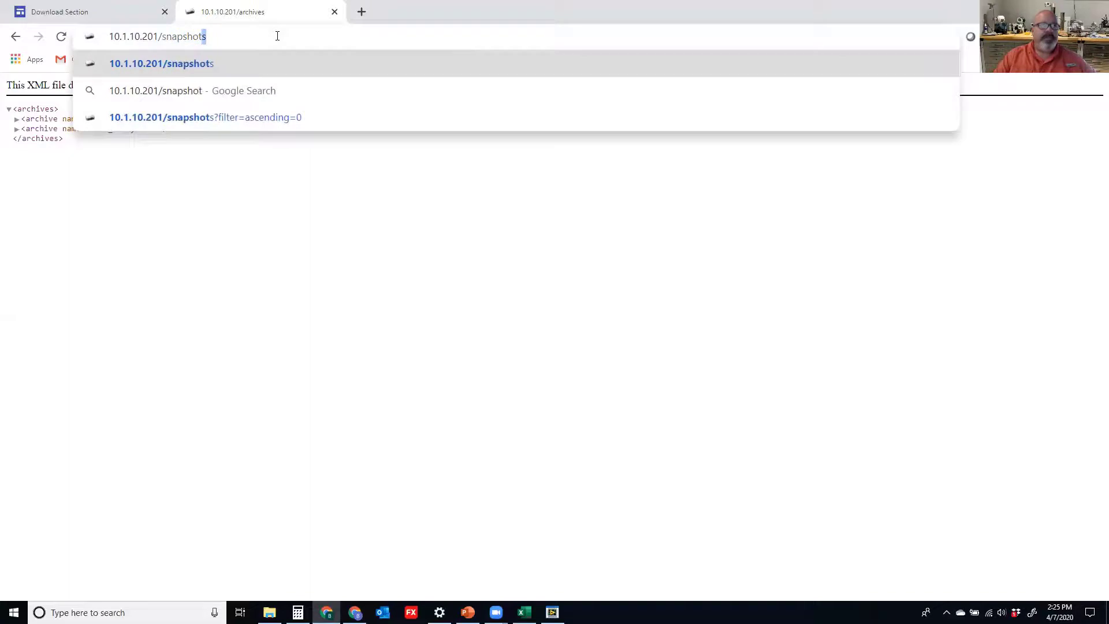
key(Return)
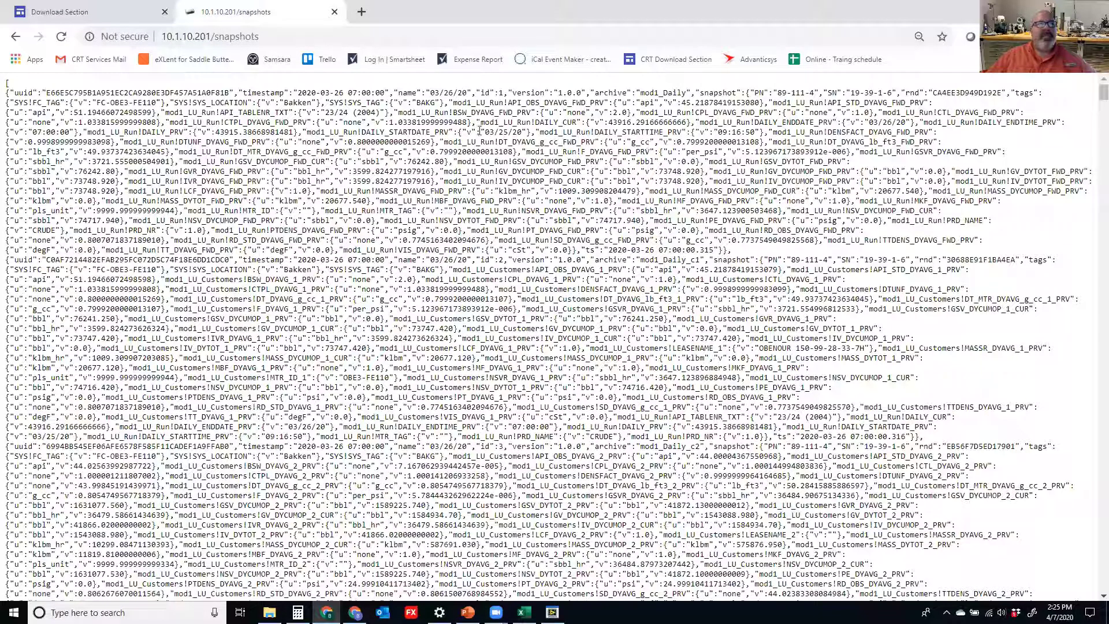
drag(176, 102, 246, 103)
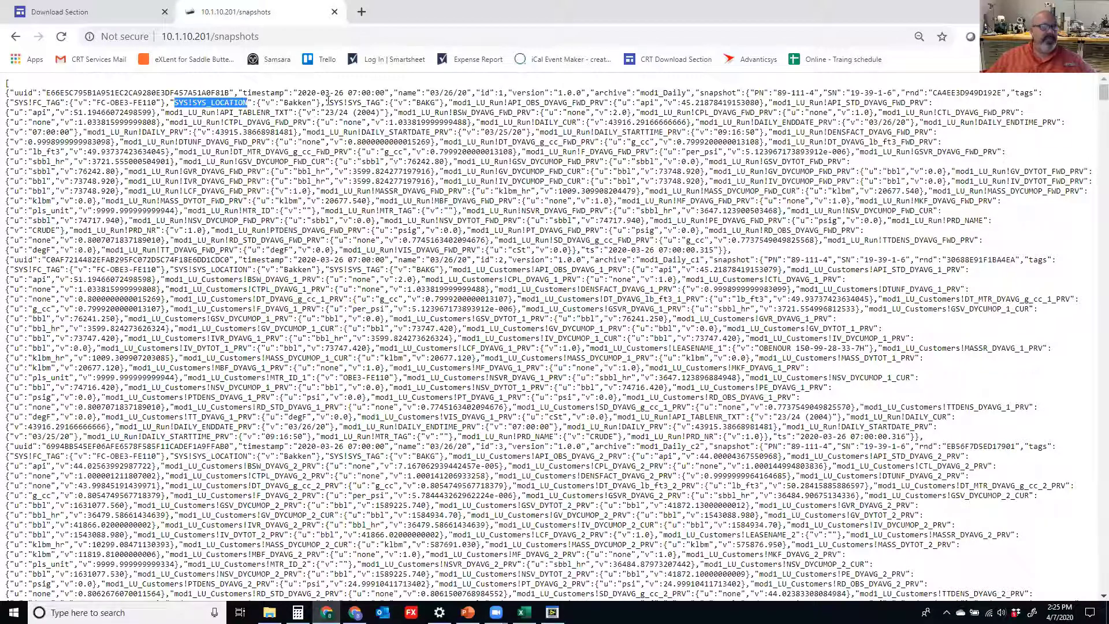
drag(328, 103, 282, 102)
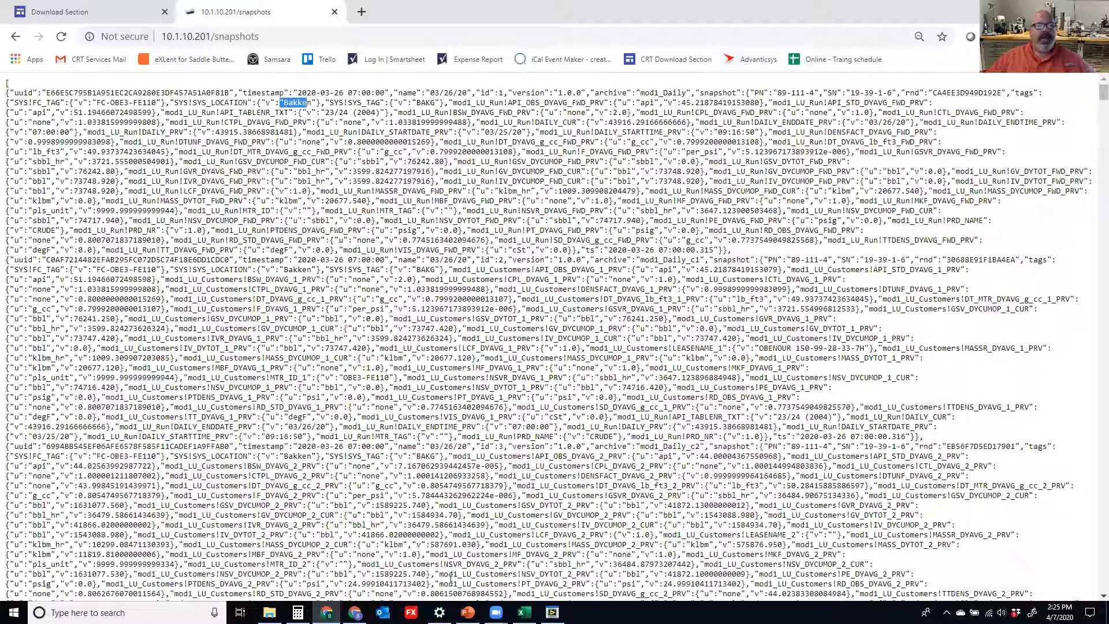
- Launch Excel with a blank workbook and maximize its window
click(13, 612)
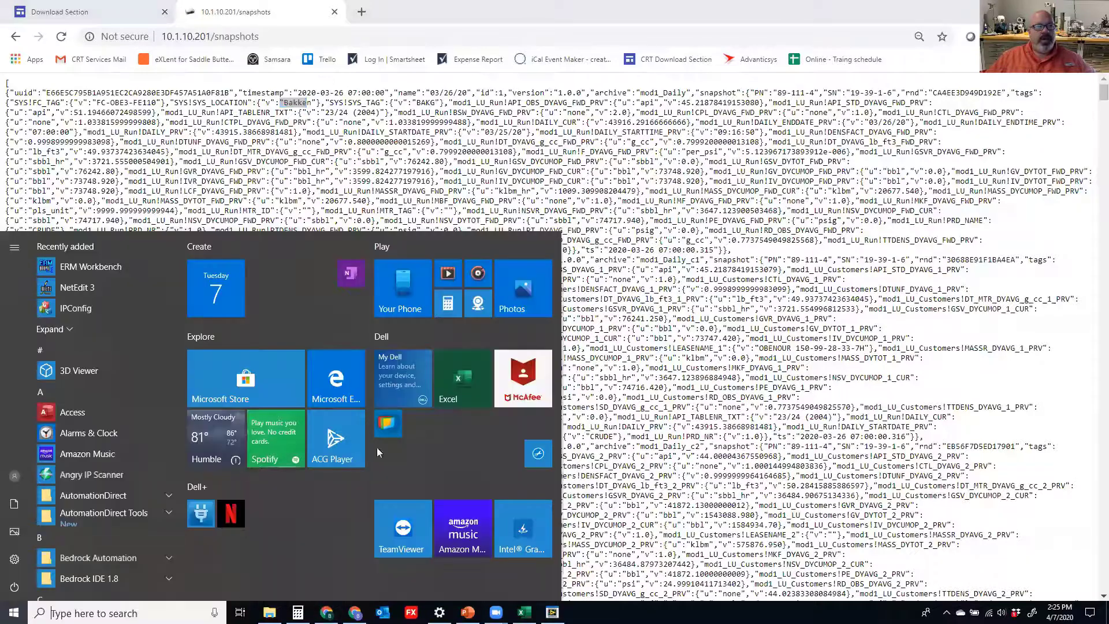
click(448, 386)
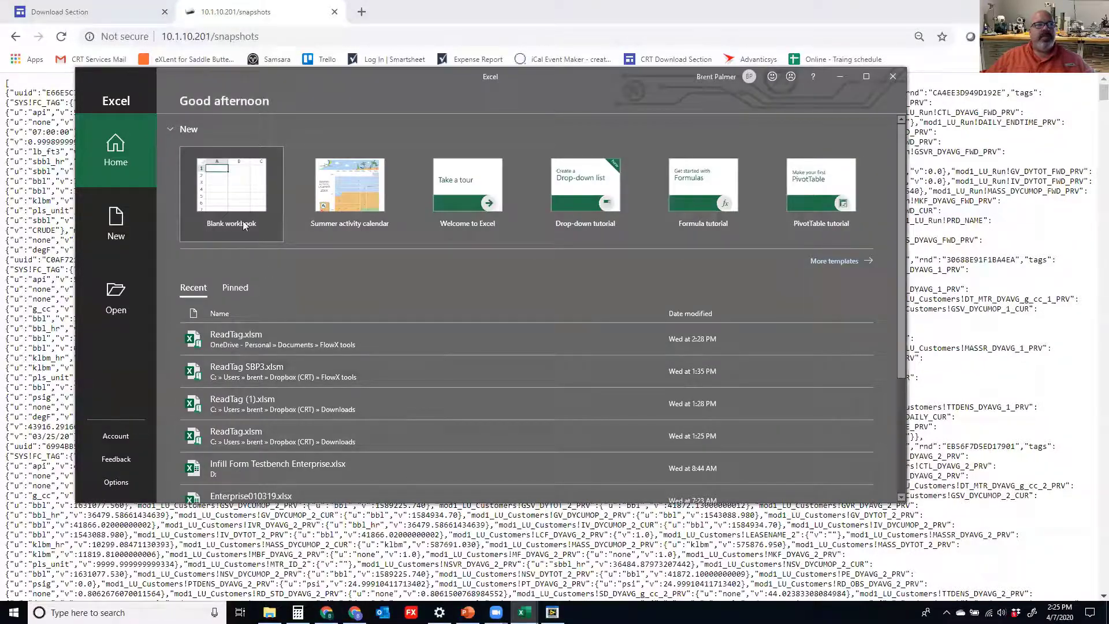
click(243, 226)
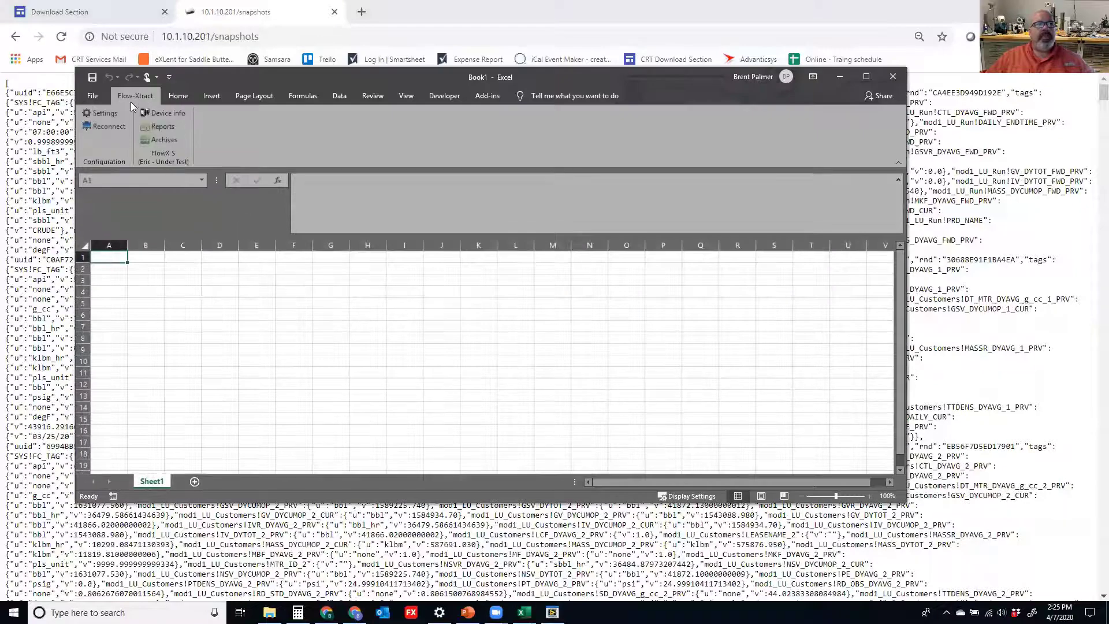
click(866, 77)
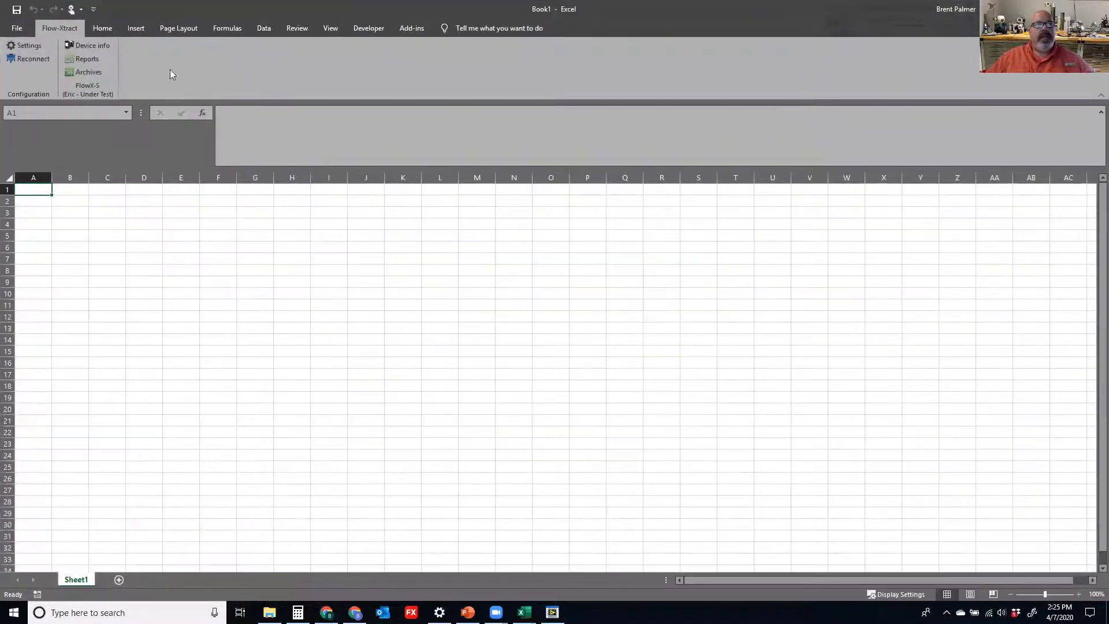
- Save the Flow-Xtract settings with FC ip address 10.1.10.201, then reconnect and log in to the flow computer's archive list
click(26, 46)
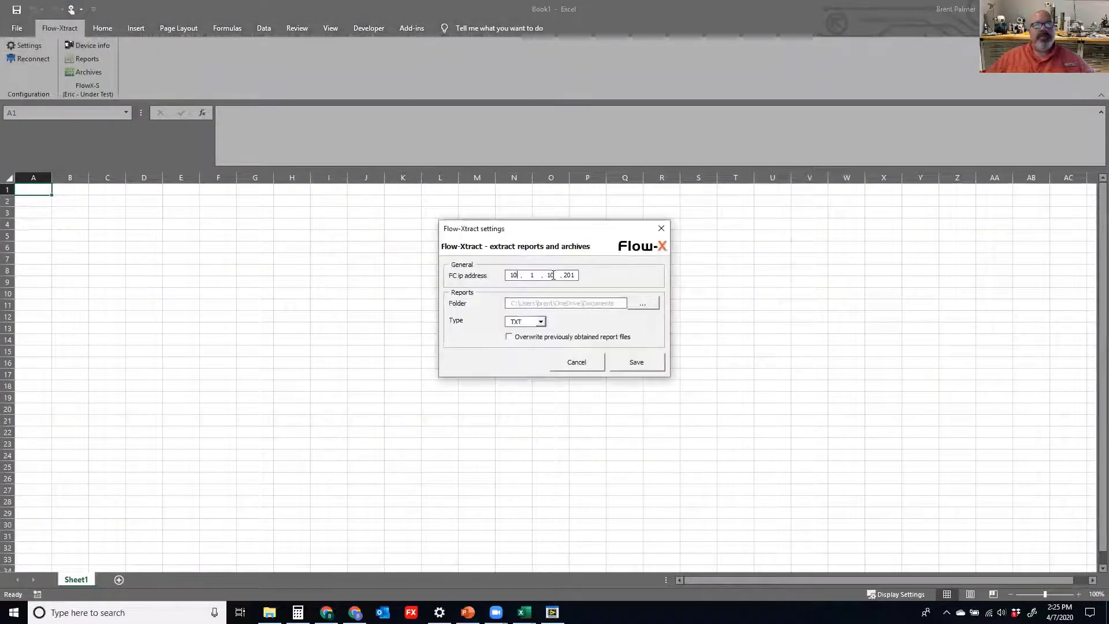
click(647, 365)
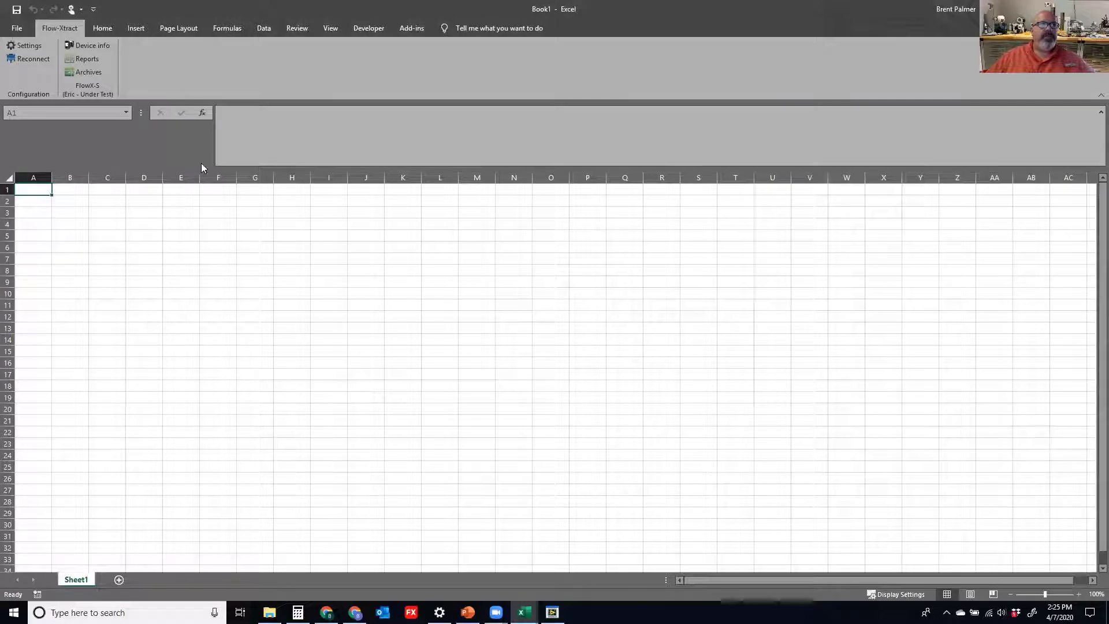
click(33, 59)
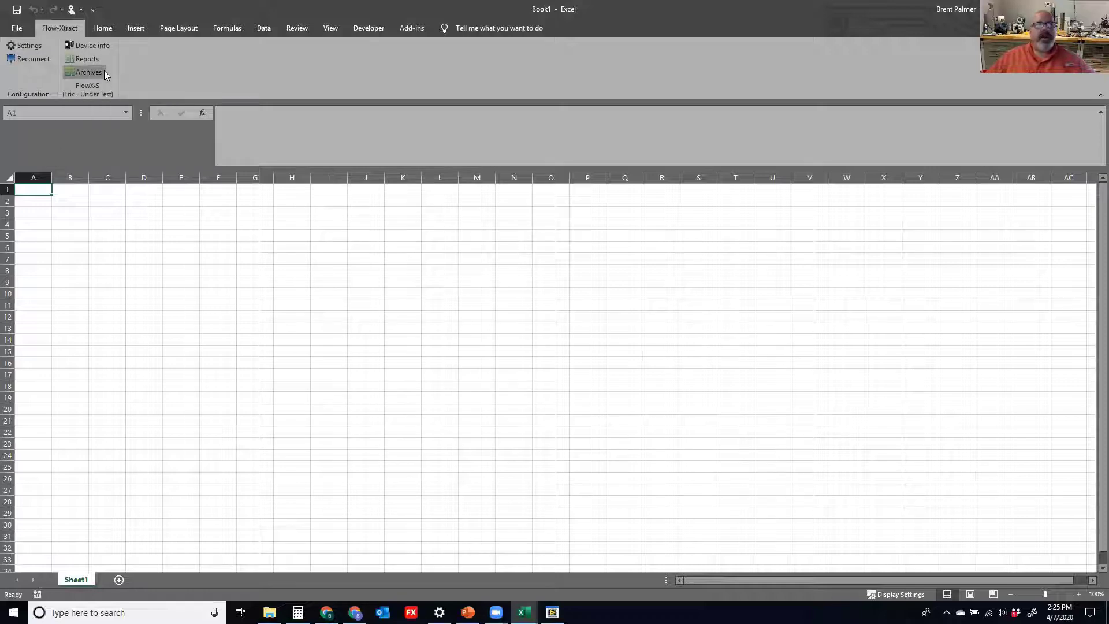
click(89, 72)
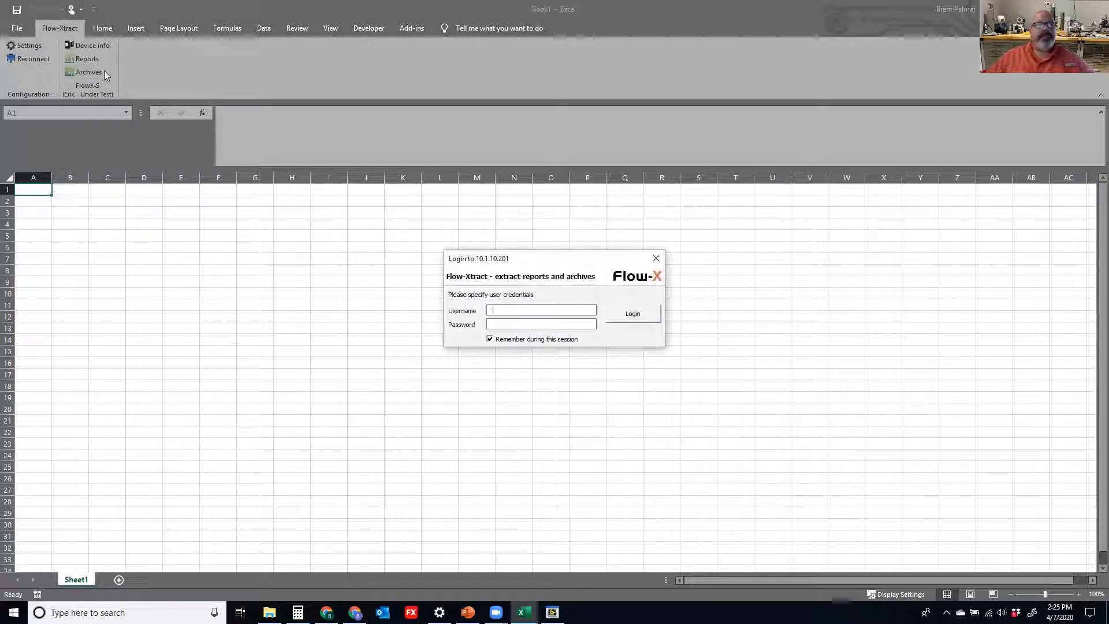
click(639, 316)
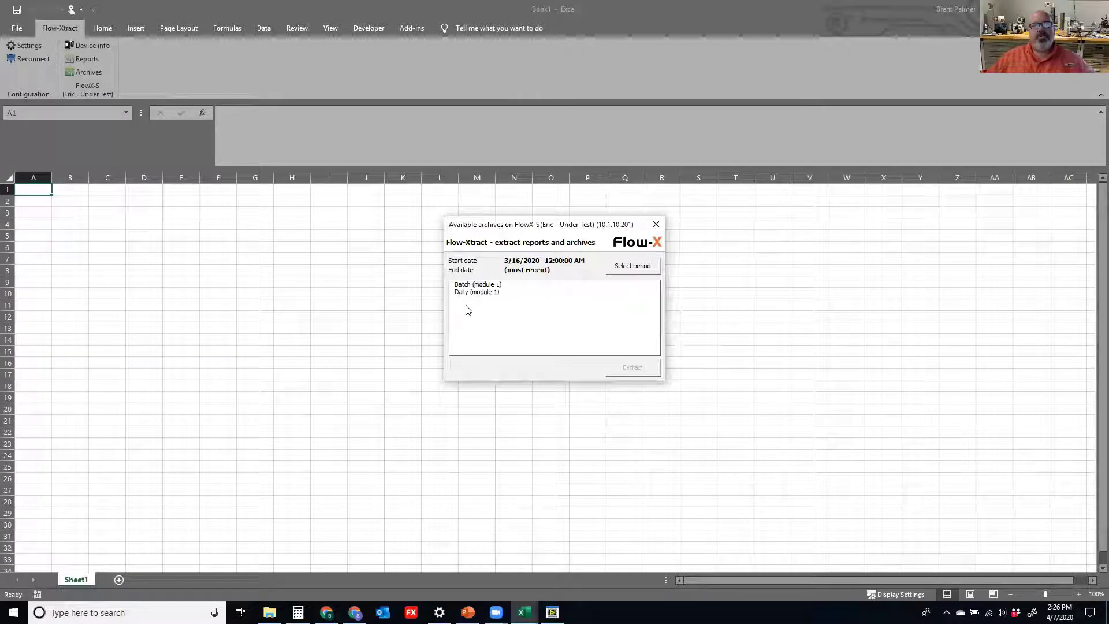
- Check the period selection without changing it, and extract the Batch (module 1) archive into the workbook
click(636, 269)
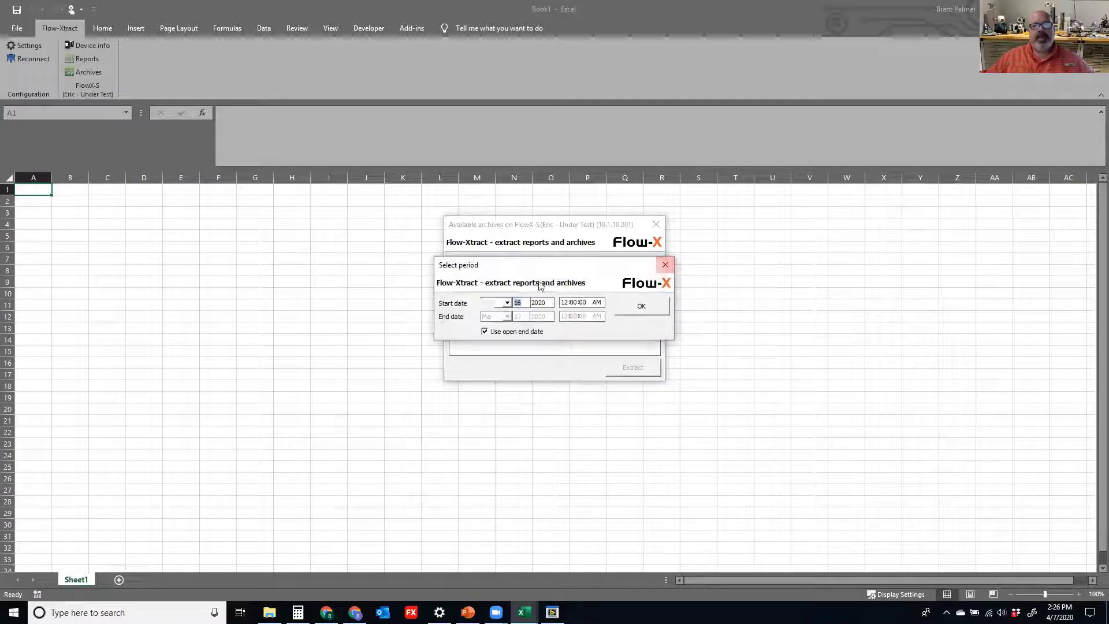
click(664, 269)
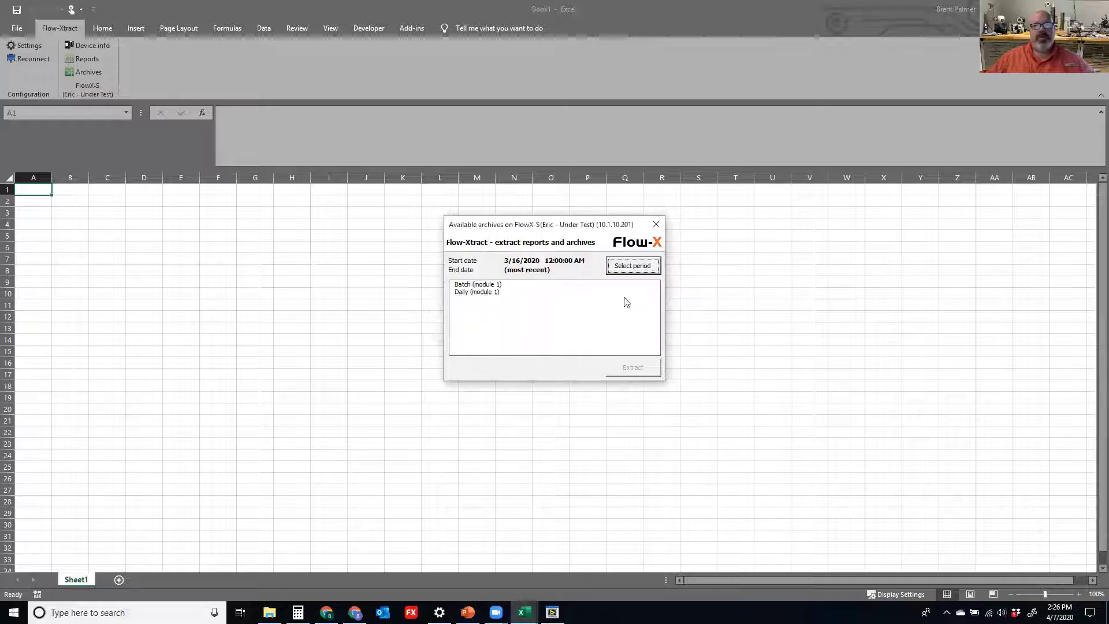
click(456, 285)
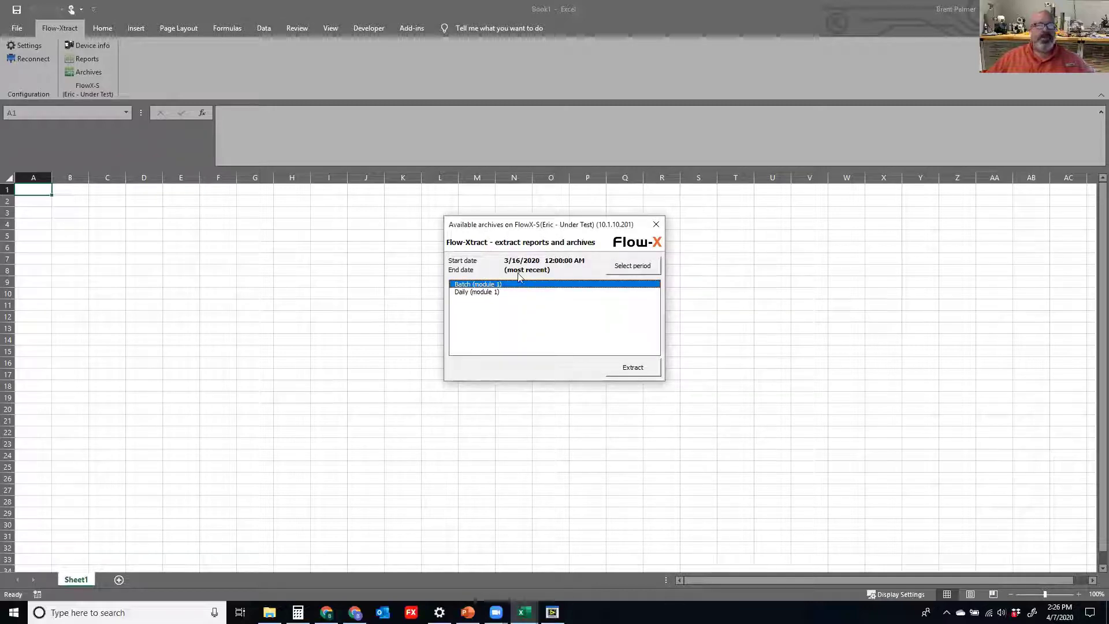
click(643, 369)
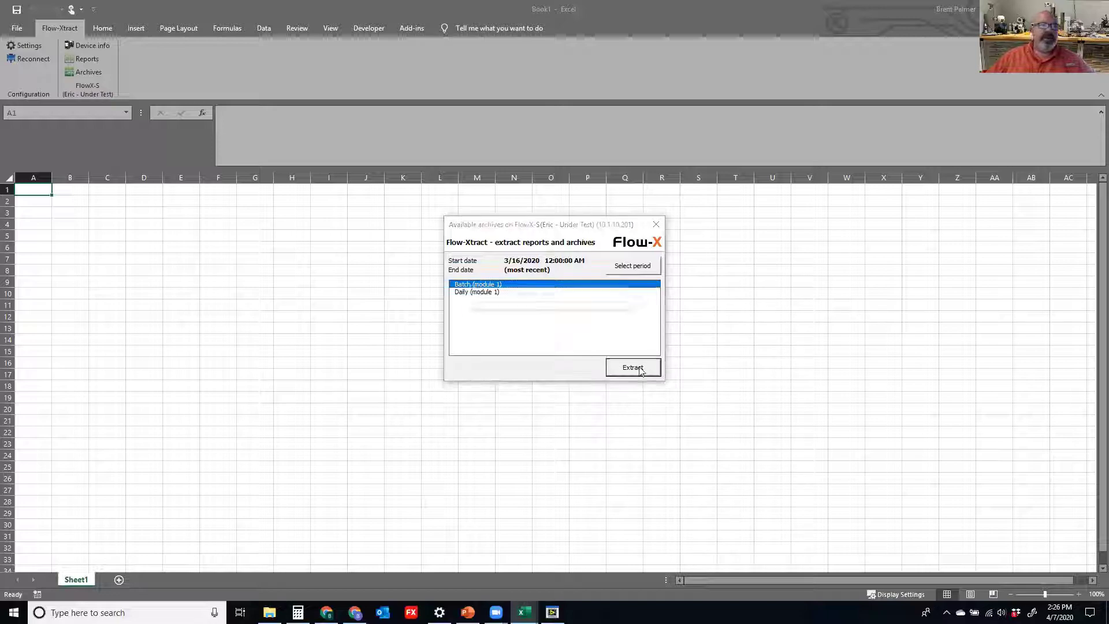
- Autofit all columns of the mod1_Batch sheet to their contents and review the SYS_LOCATION values and remaining archive columns
double_click(125, 177)
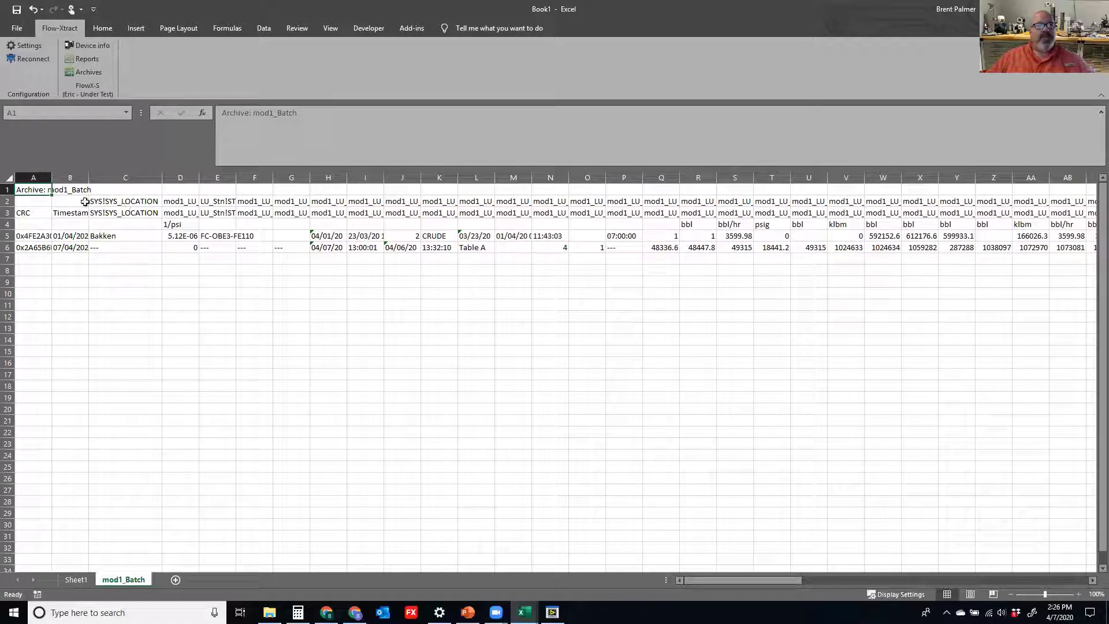
double_click(51, 178)
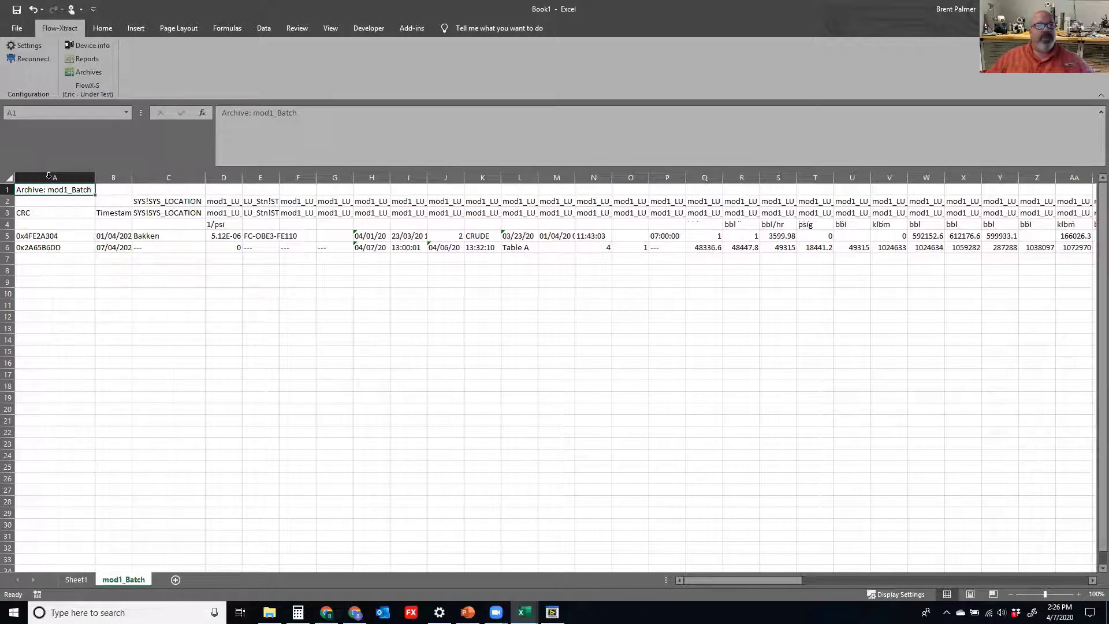
click(143, 235)
click(147, 248)
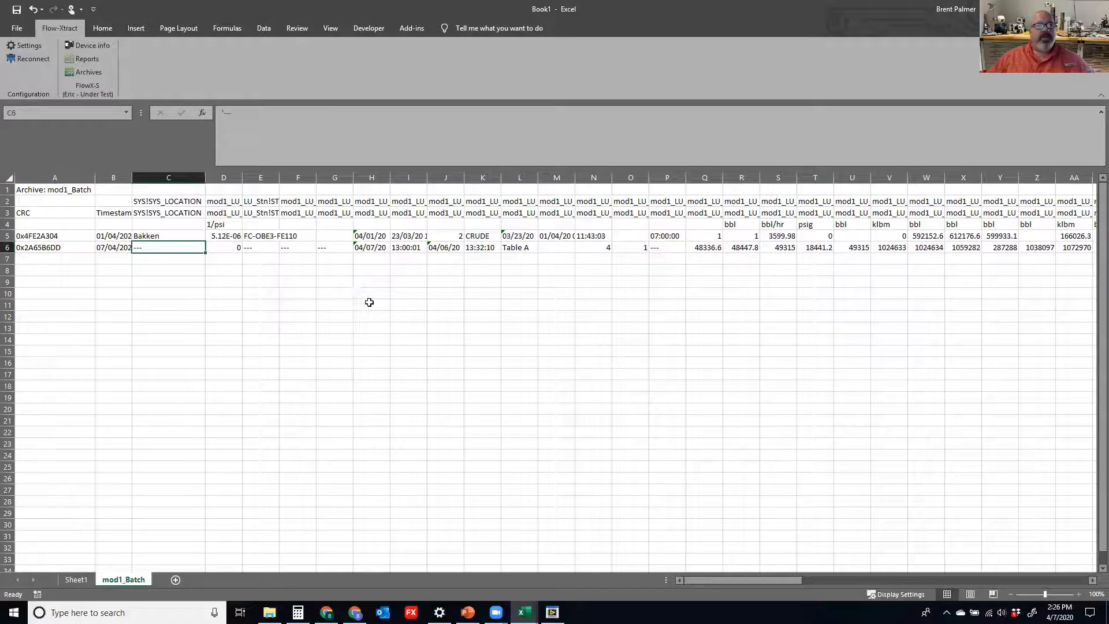
click(8, 177)
double_click(204, 177)
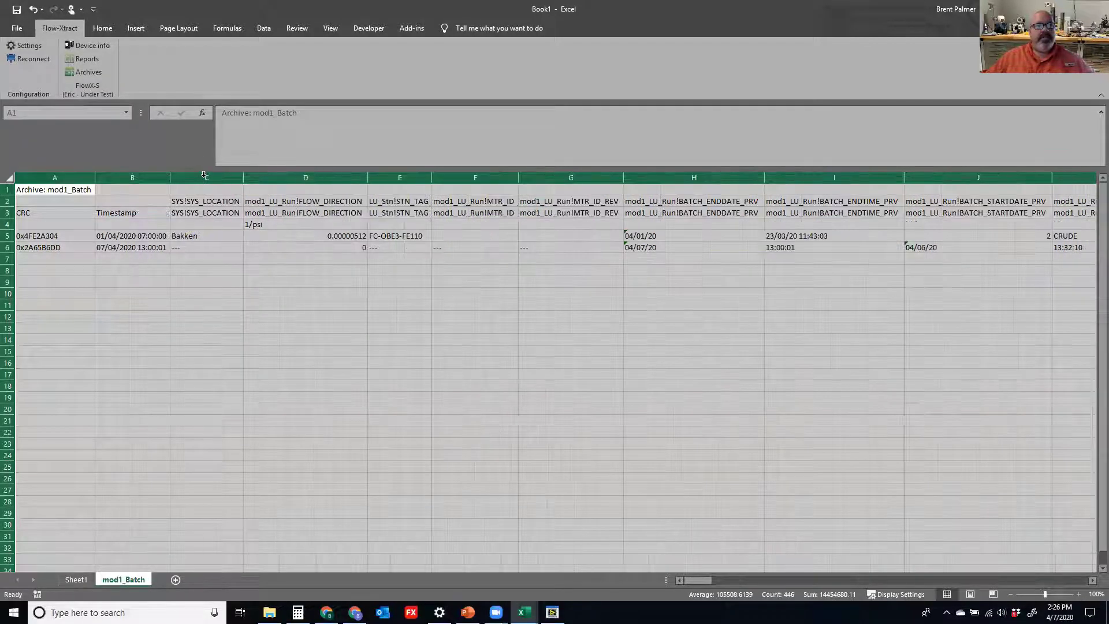
click(490, 293)
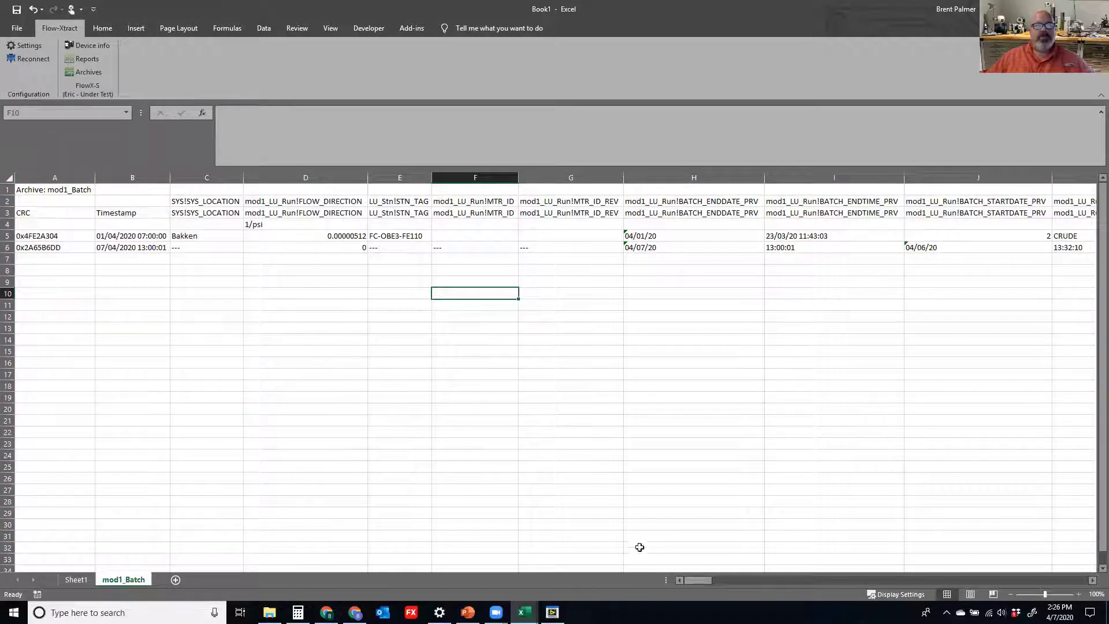
mouse_move(710, 578)
mouse_down()
mouse_move(861, 573)
mouse_move(701, 577)
mouse_up()
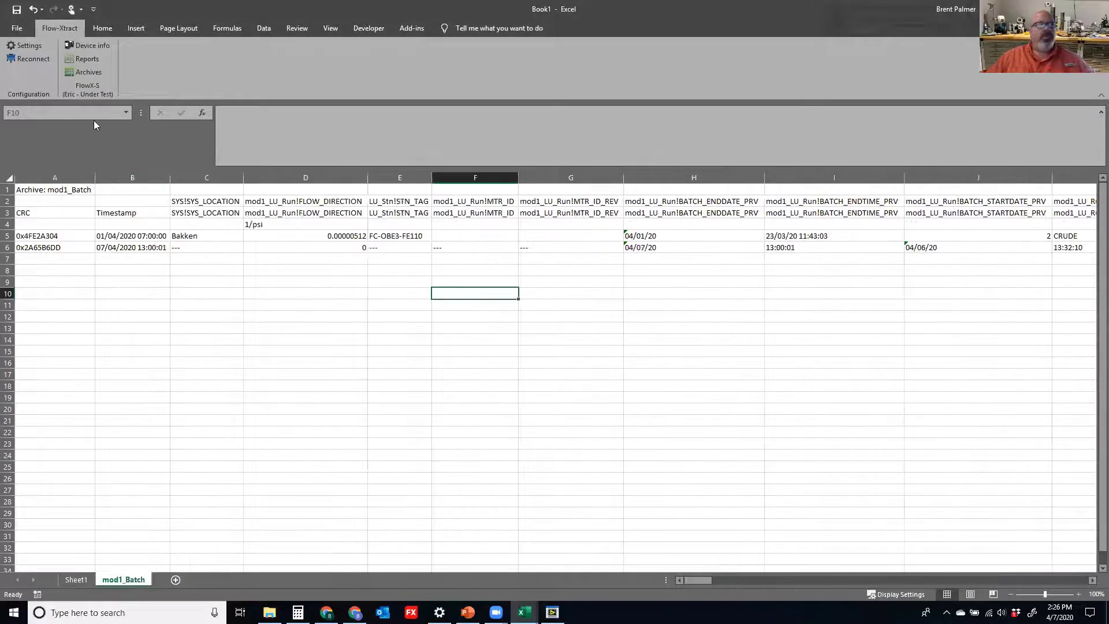
- Reopen the flow computer's archive list and extract the Daily (module 1) archive to its own sheet
click(79, 68)
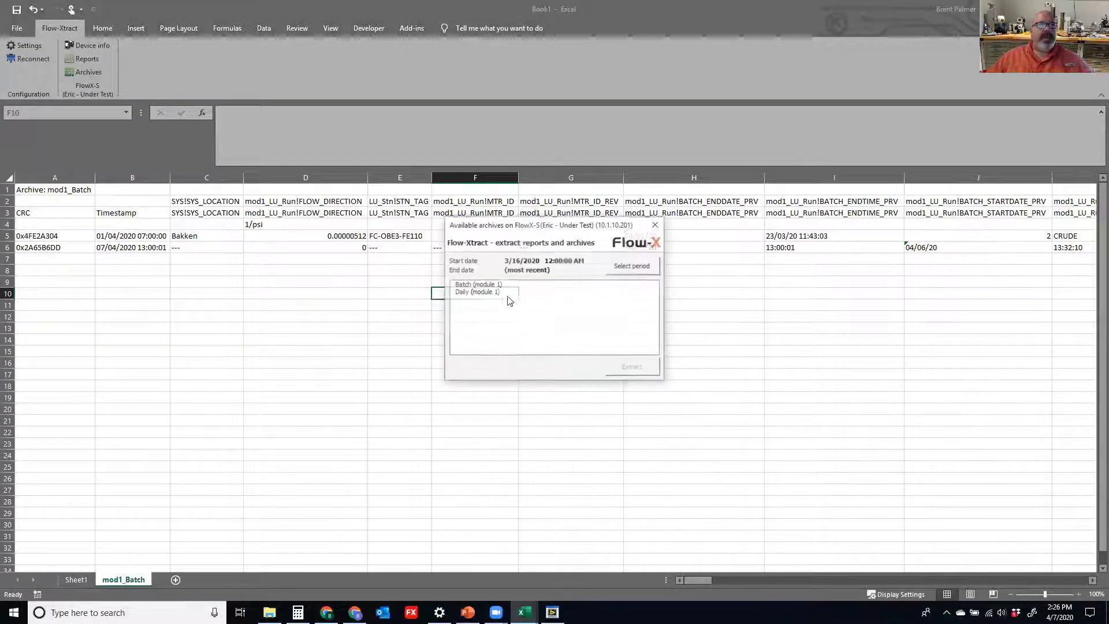
click(470, 292)
click(632, 367)
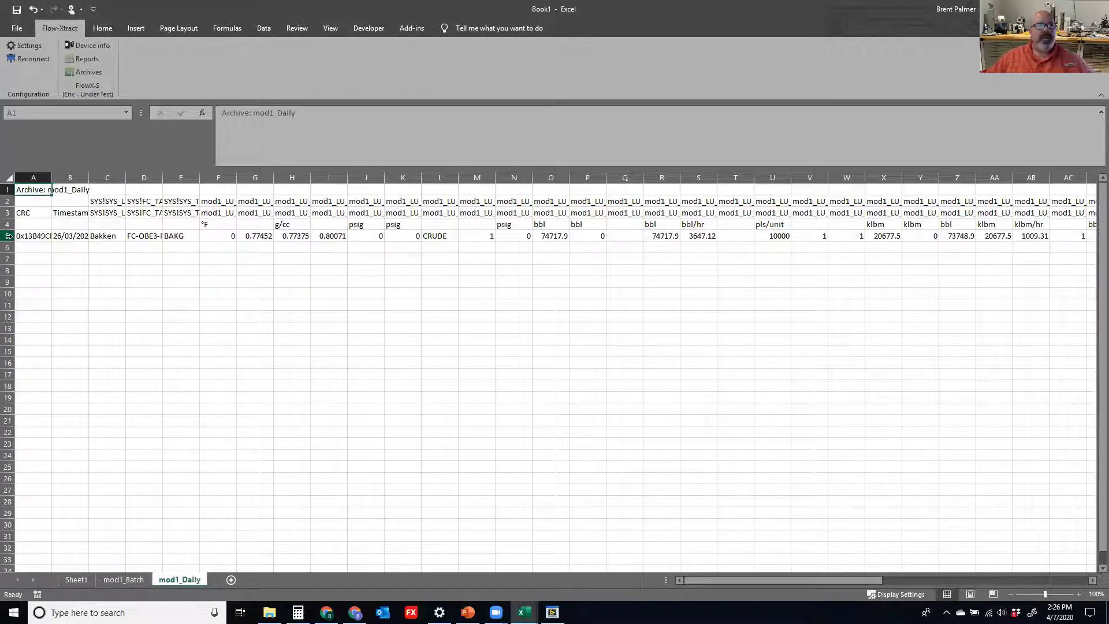
- List the flow computer's available reports and extract MeterTicket with the option to open the folder when done
click(85, 59)
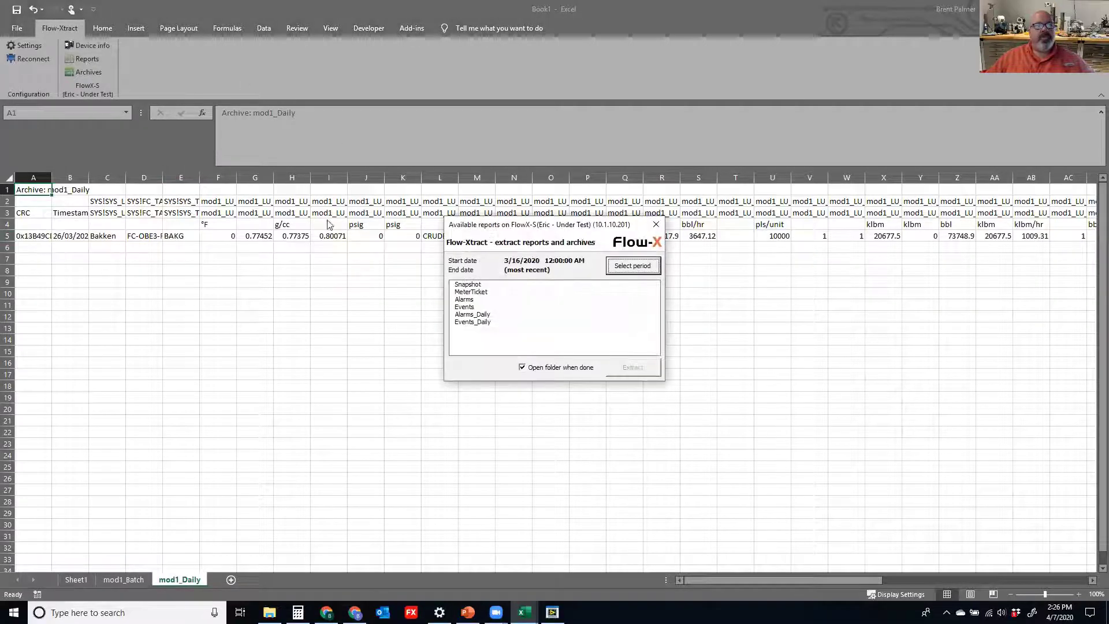
click(486, 293)
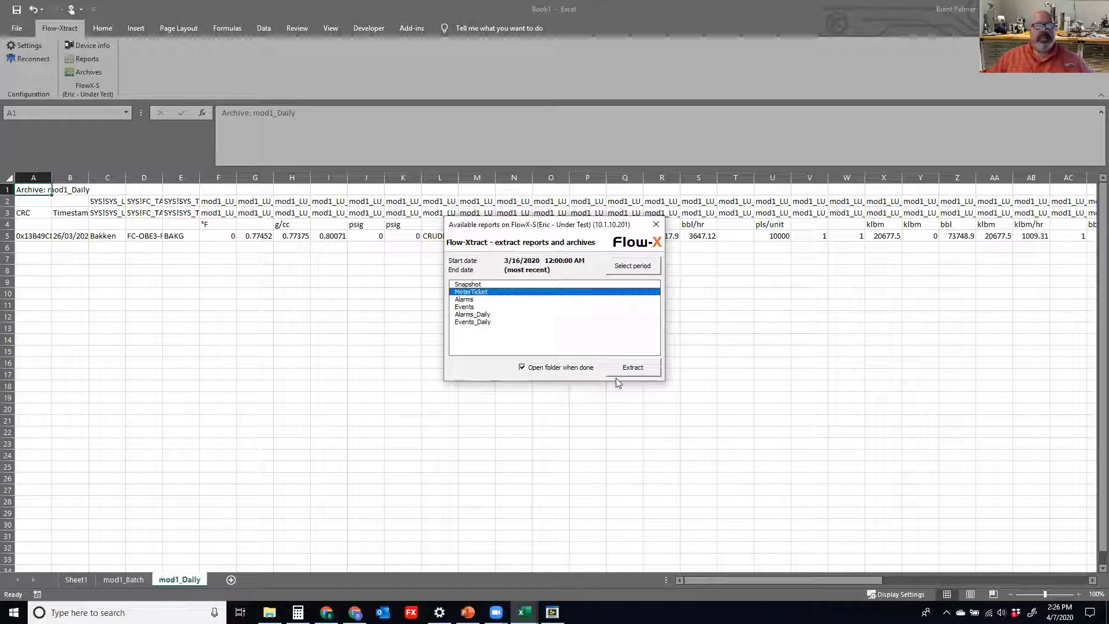
click(632, 367)
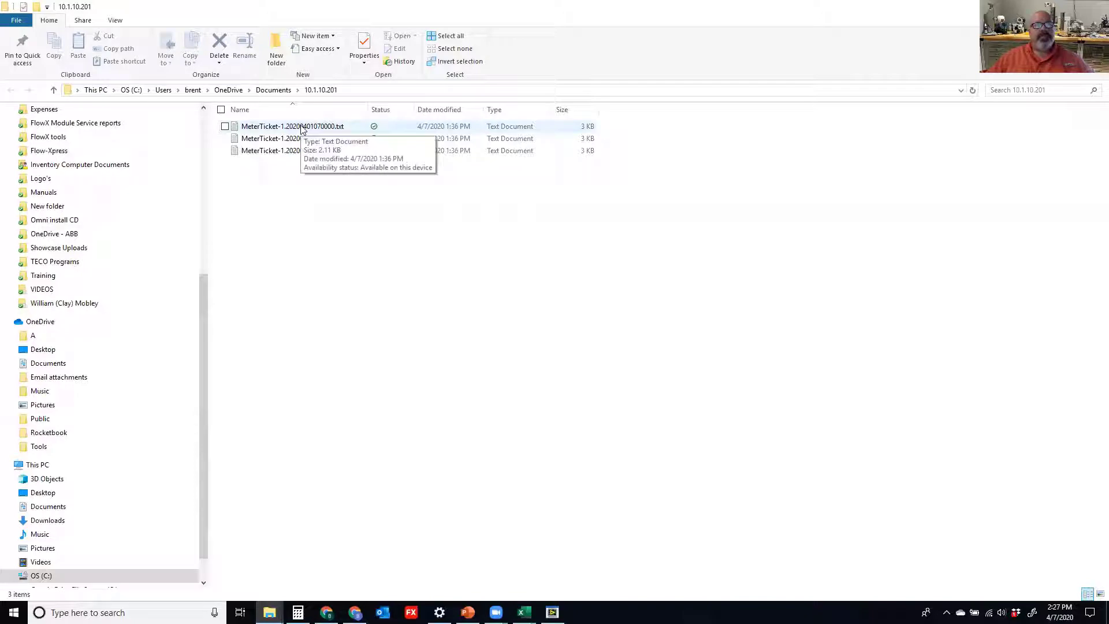
- Open MeterTicket-1.20200401070000.txt in a maximized Notepad window, examine the ticket, and close it
double_click(302, 129)
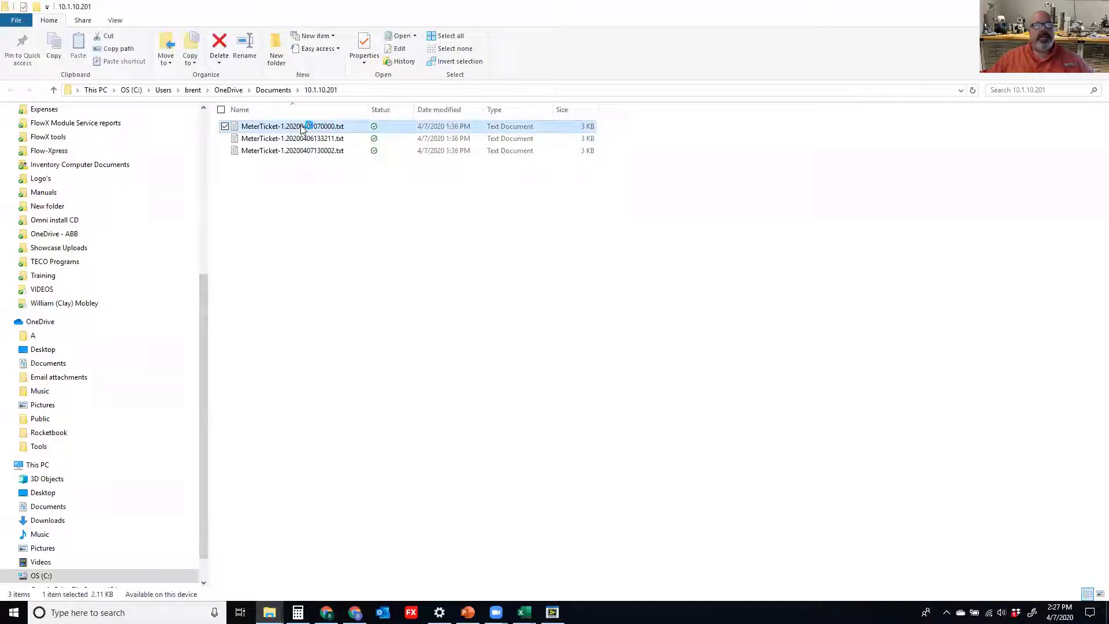
click(928, 14)
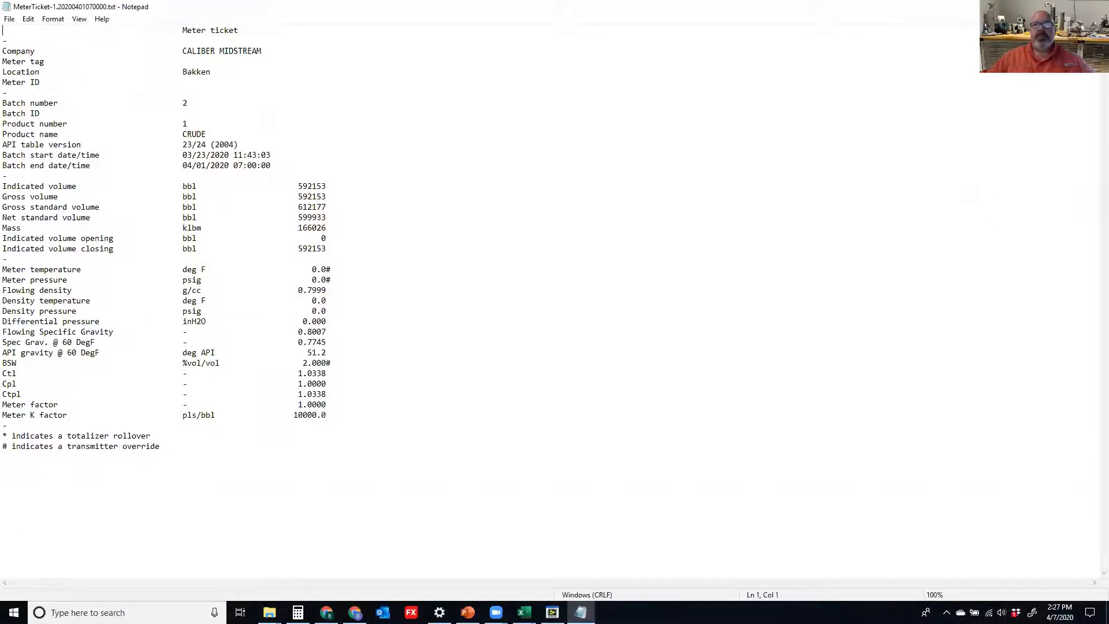
key(alt+F4)
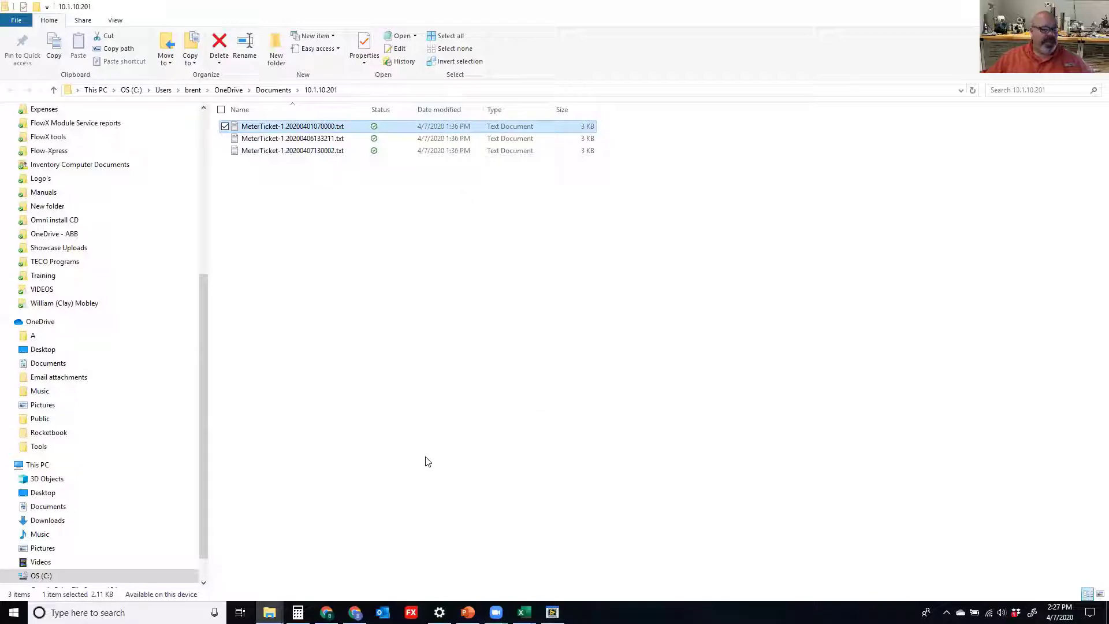
- Switch back to the Book1 workbook in Excel and view the extracted mod1_Daily sheet
click(524, 612)
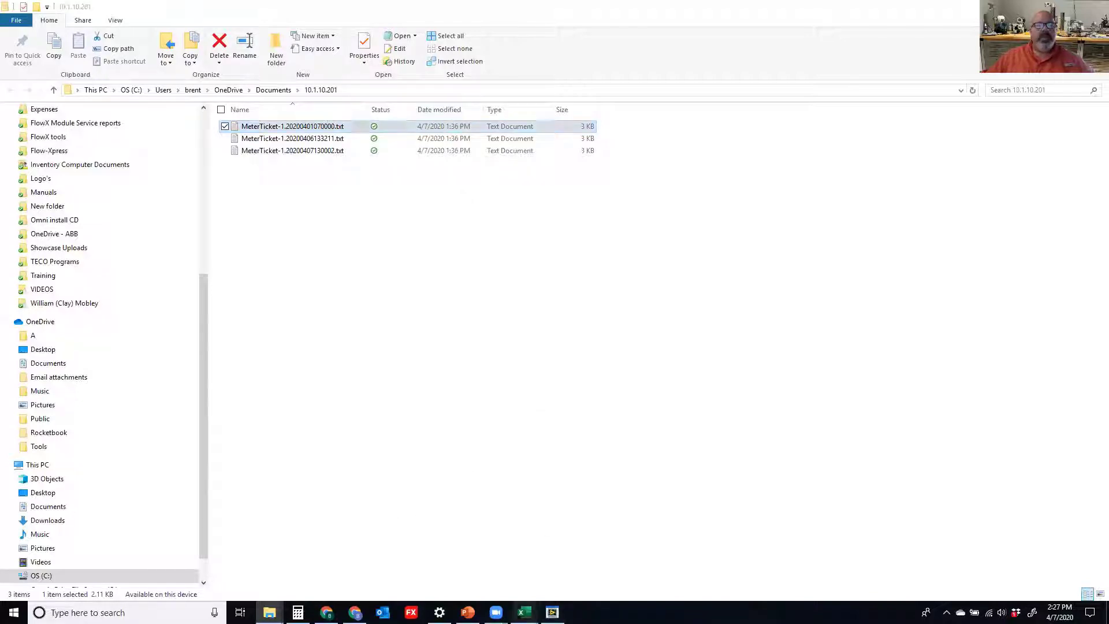
click(556, 563)
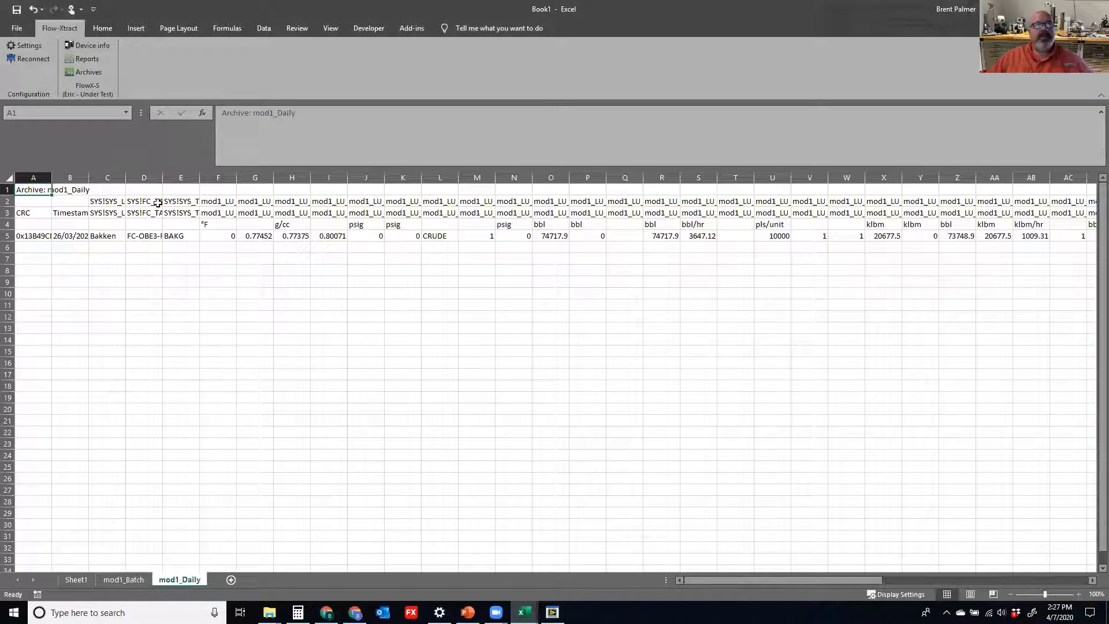
drag(337, 537, 335, 524)
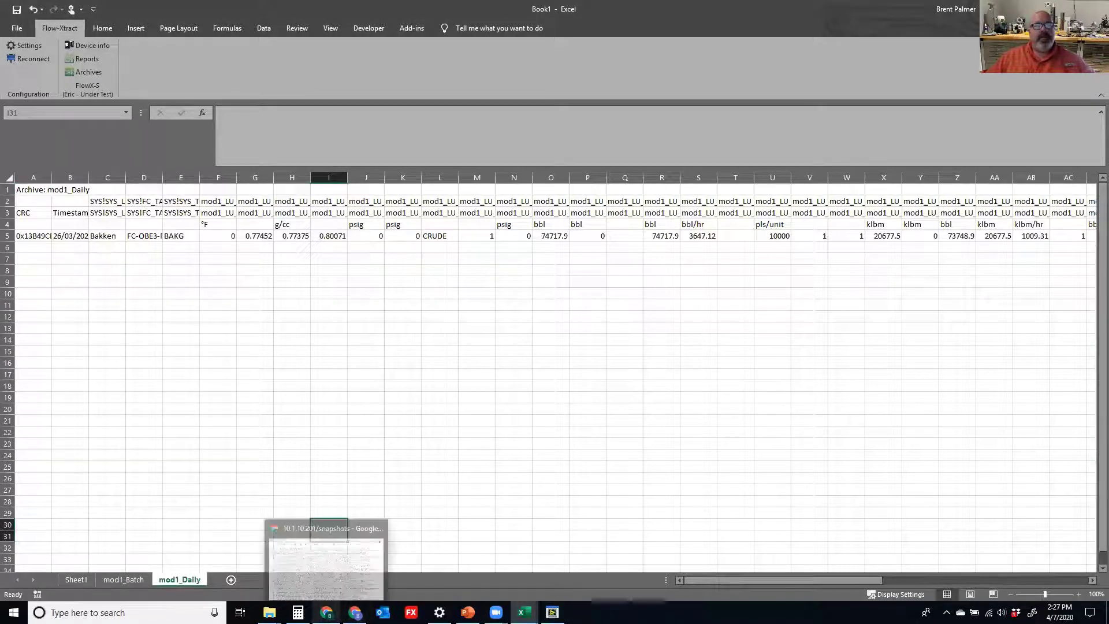
- Switch to Chrome and view the Flow-Xpress and FlowX Tools folders linked from the Download Section page
click(327, 612)
click(88, 17)
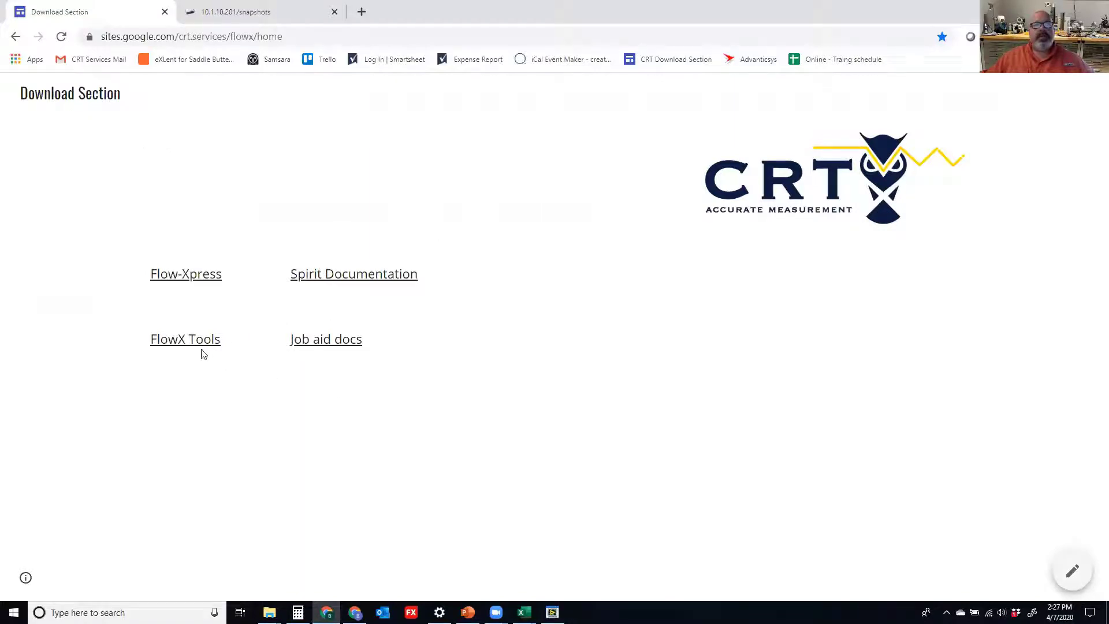
click(181, 277)
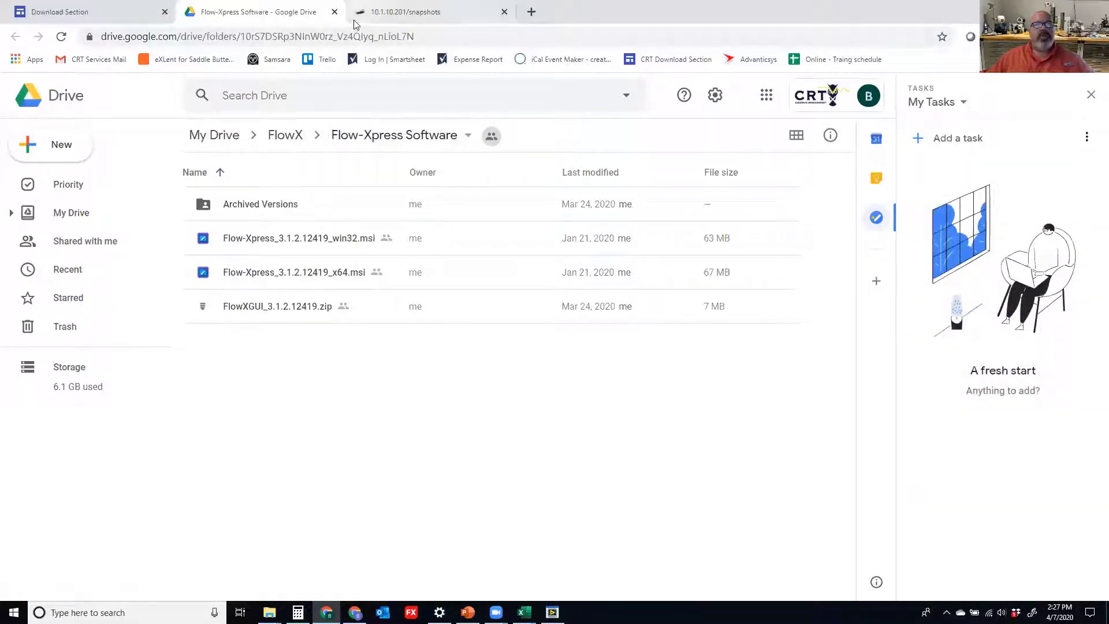
click(334, 12)
click(189, 338)
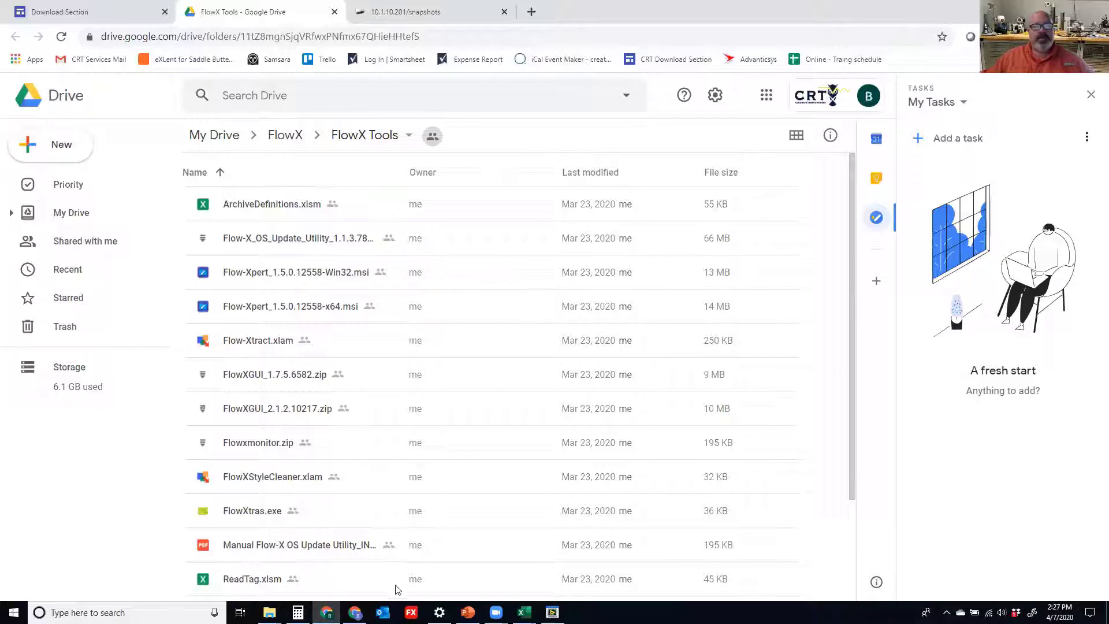
- Switch through Excel to the Flow-Xpress window with the Pw_Taproot_Water_2.2.1.14.fxa project
click(523, 612)
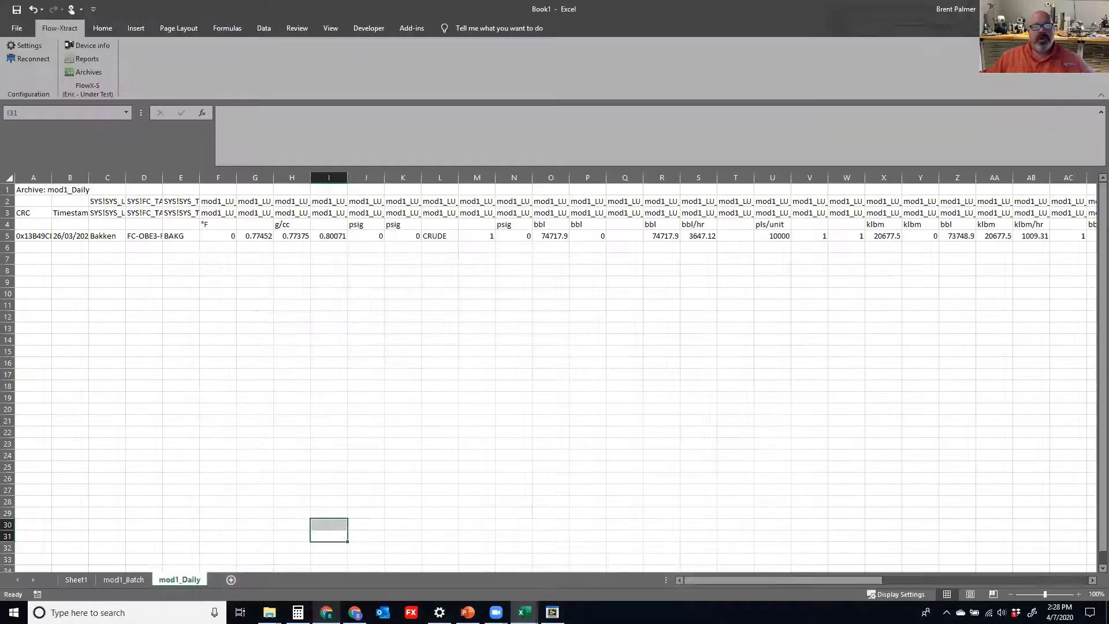
click(533, 602)
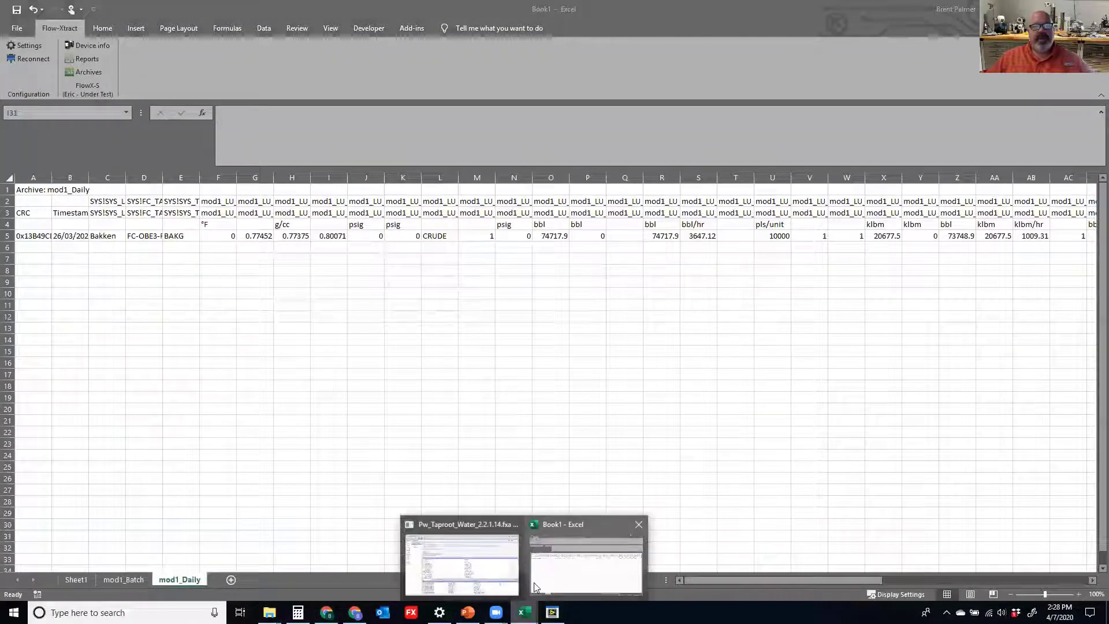
click(533, 597)
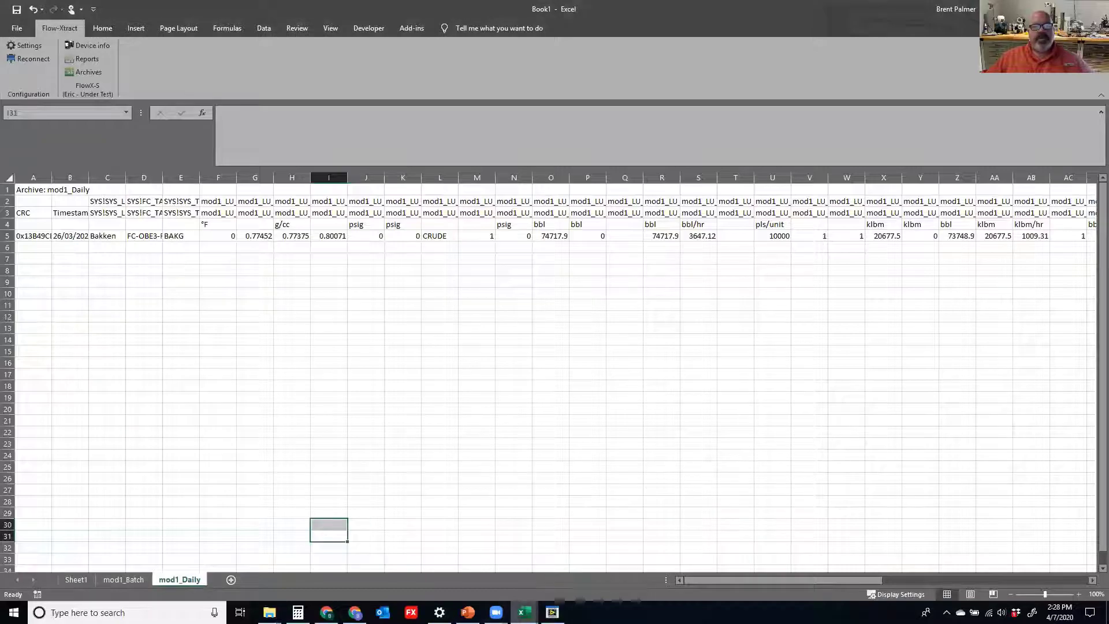
click(524, 612)
click(435, 554)
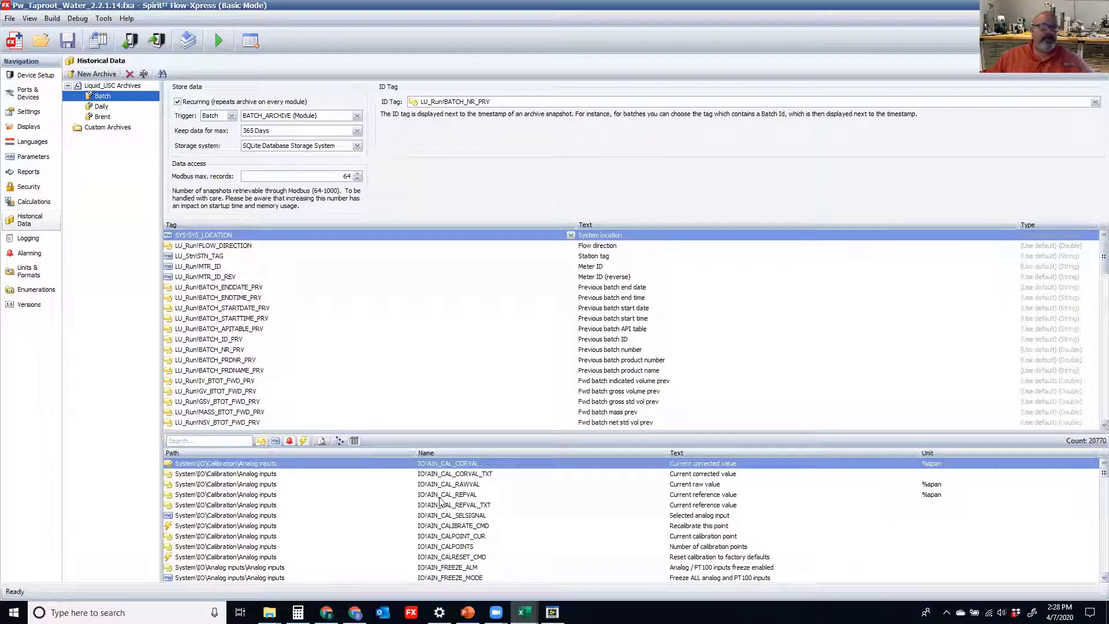